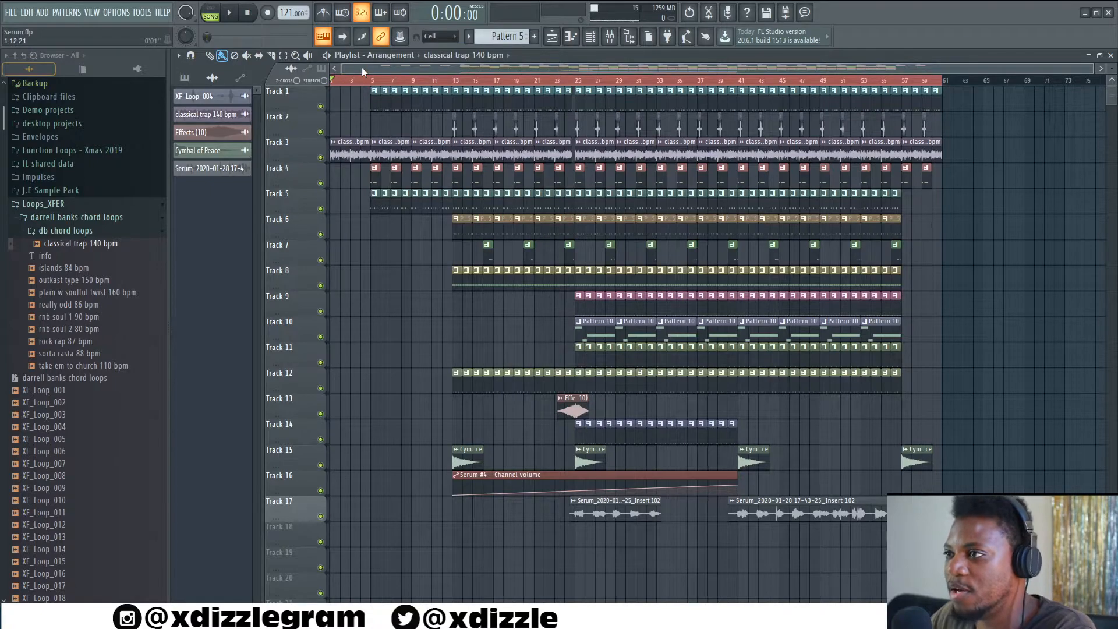
Play the arrangement from the beginning through the opening chord loop, and stop playback.
scroll(355, 81, "up", 4)
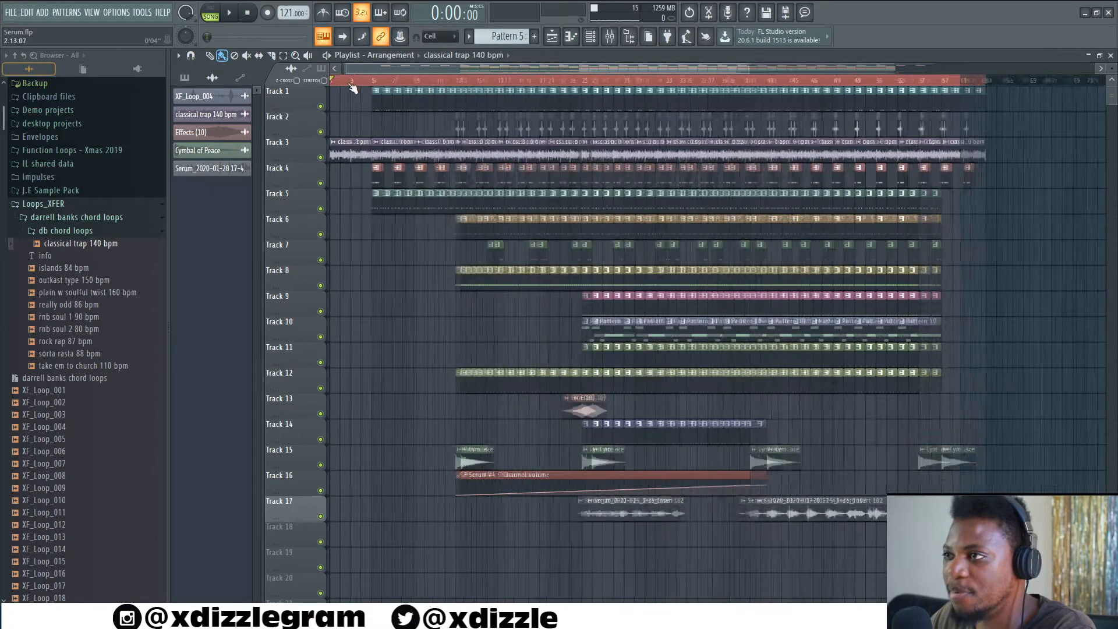
scroll(362, 68, "up", 2)
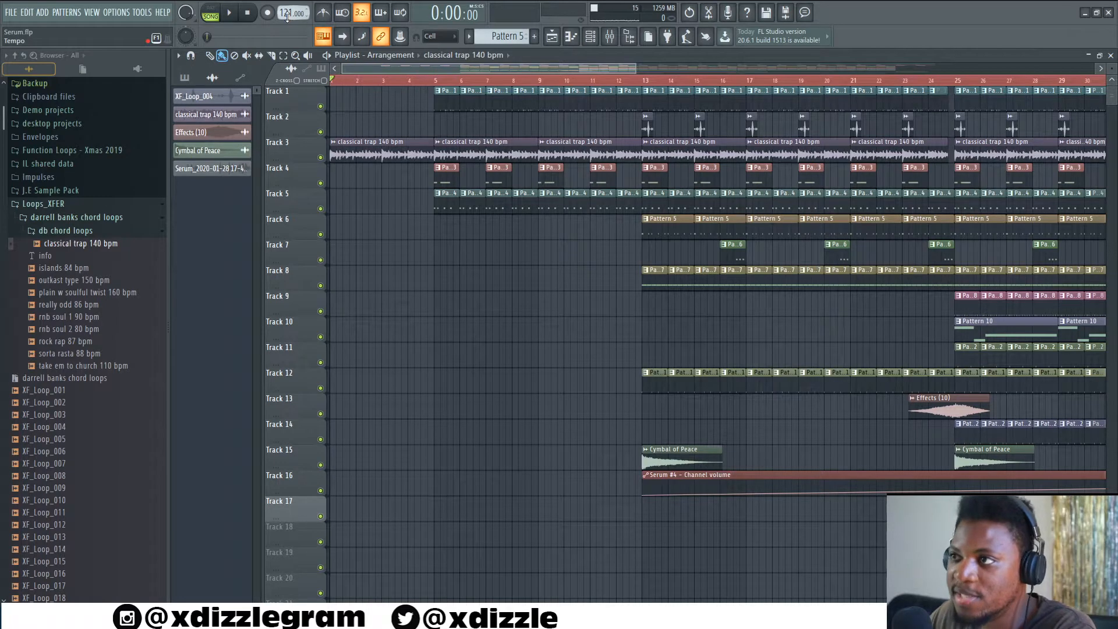
key("space")
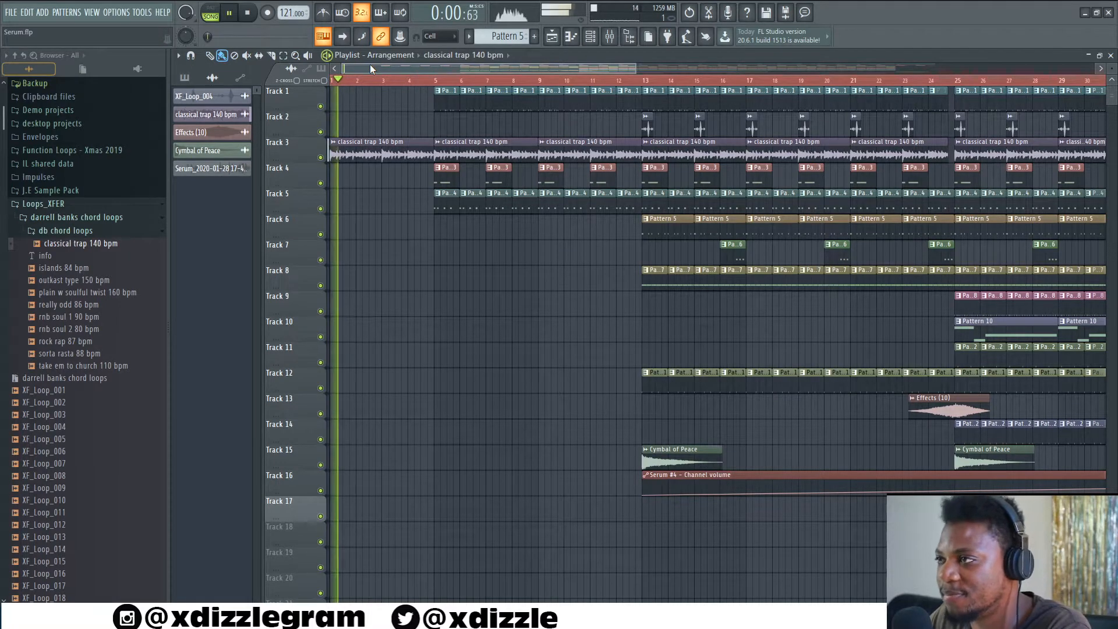
scroll(379, 105, "up", 2)
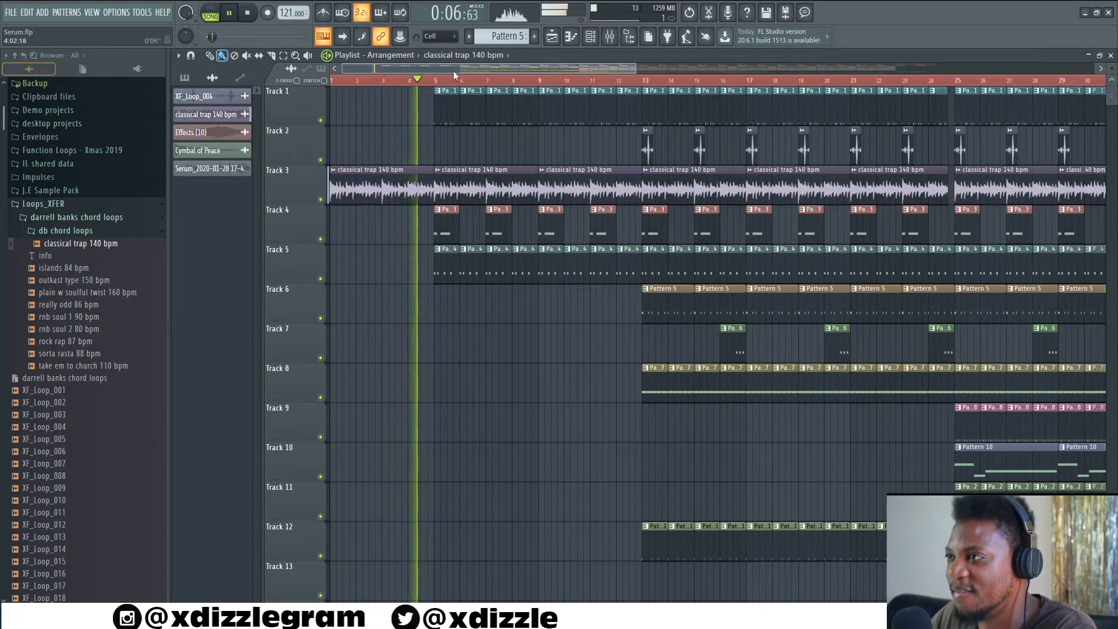
key("space")
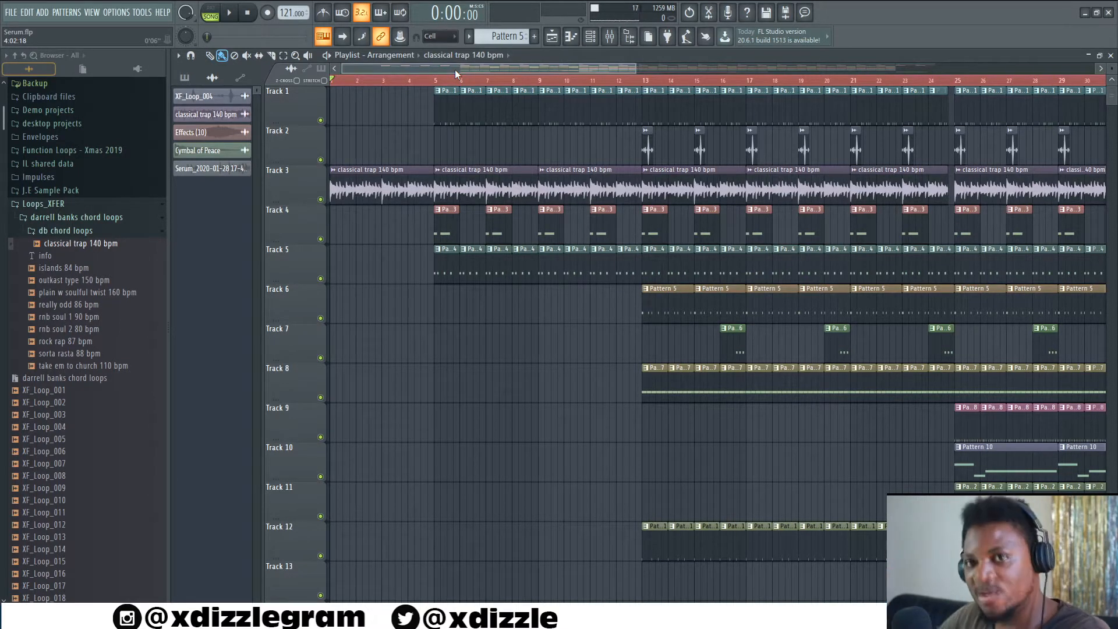
Restart the song from bar 1 and listen through the intro with all tracks in view.
key("space")
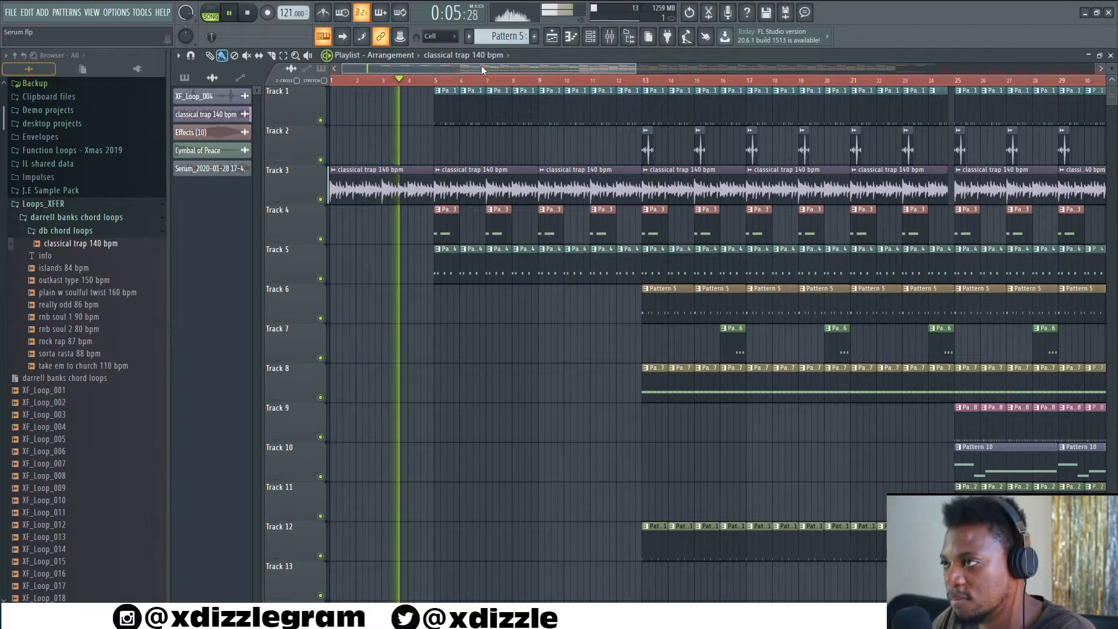
left_click_drag(474, 71, 374, 80)
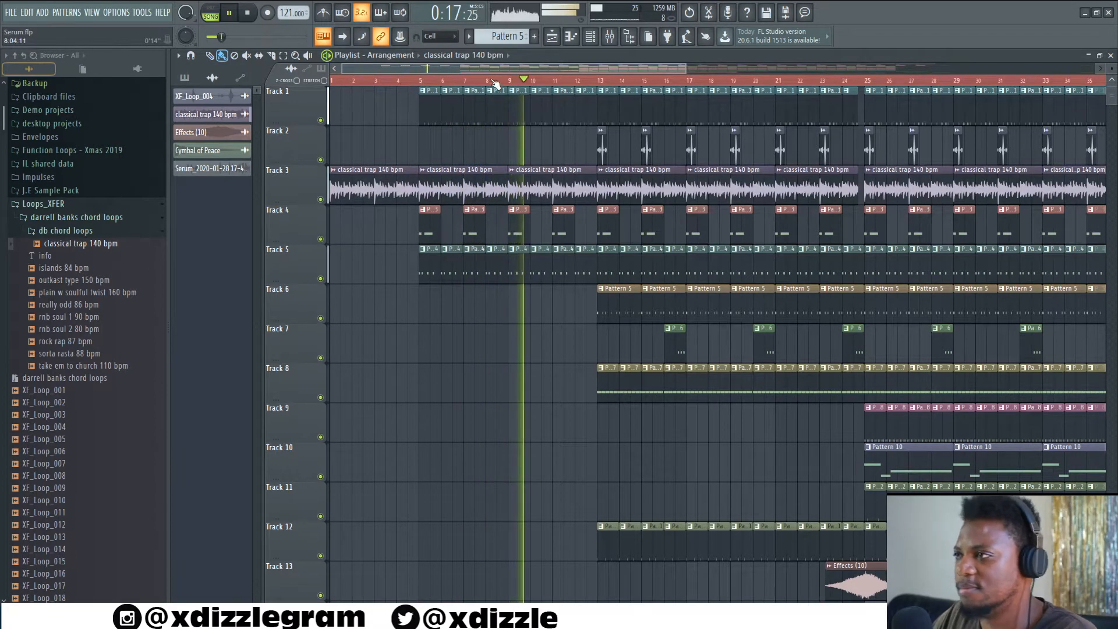
scroll(495, 85, "down", 2)
left_click_drag(1110, 66, 1110, 72)
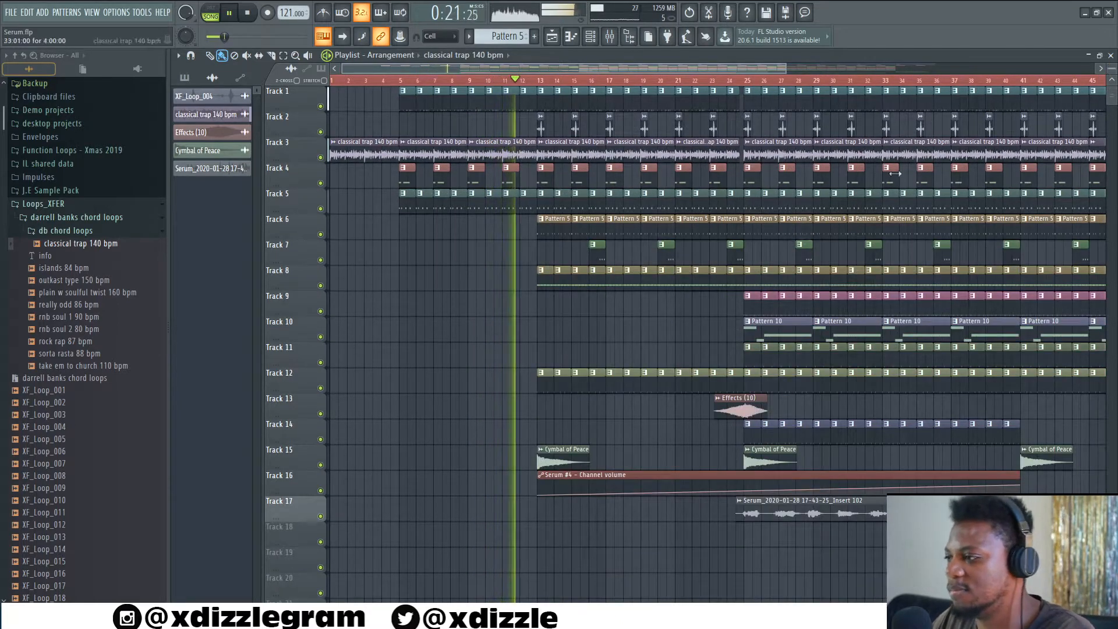
Mute Track 17 while the section from bar 13 plays, and unmute it before its audio clip starts.
left_click(320, 516)
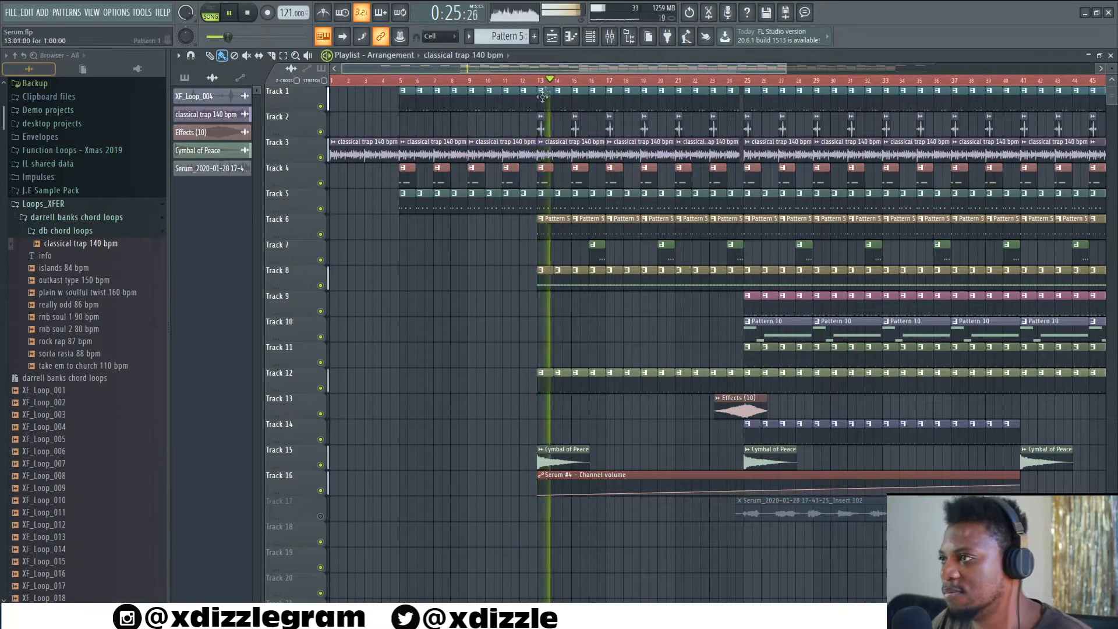
left_click_drag(544, 69, 584, 67)
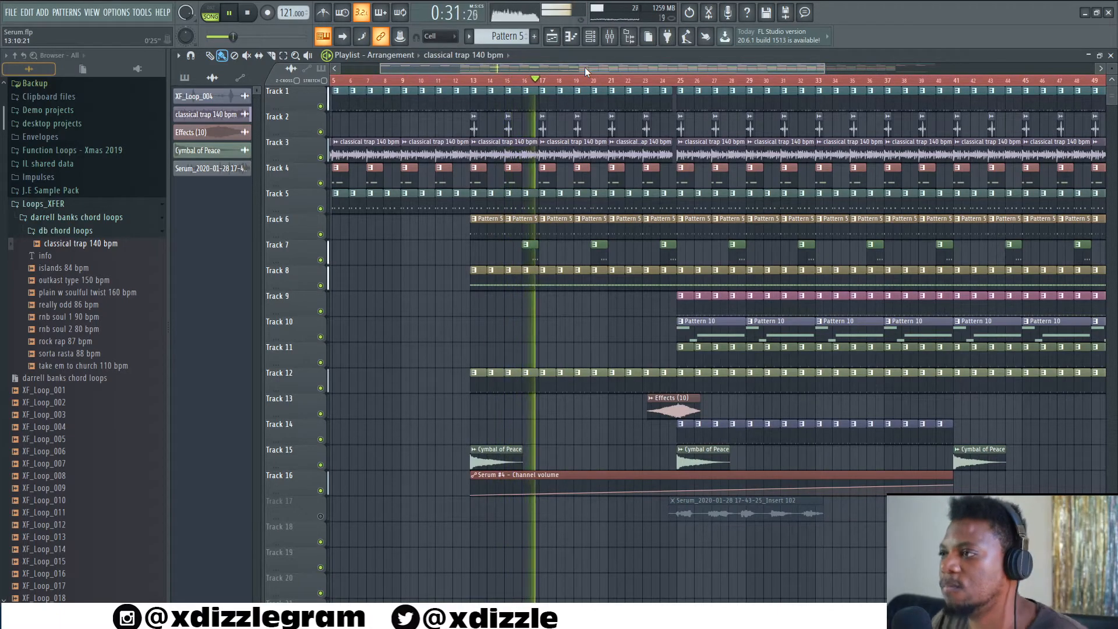
scroll(559, 82, "up", 5)
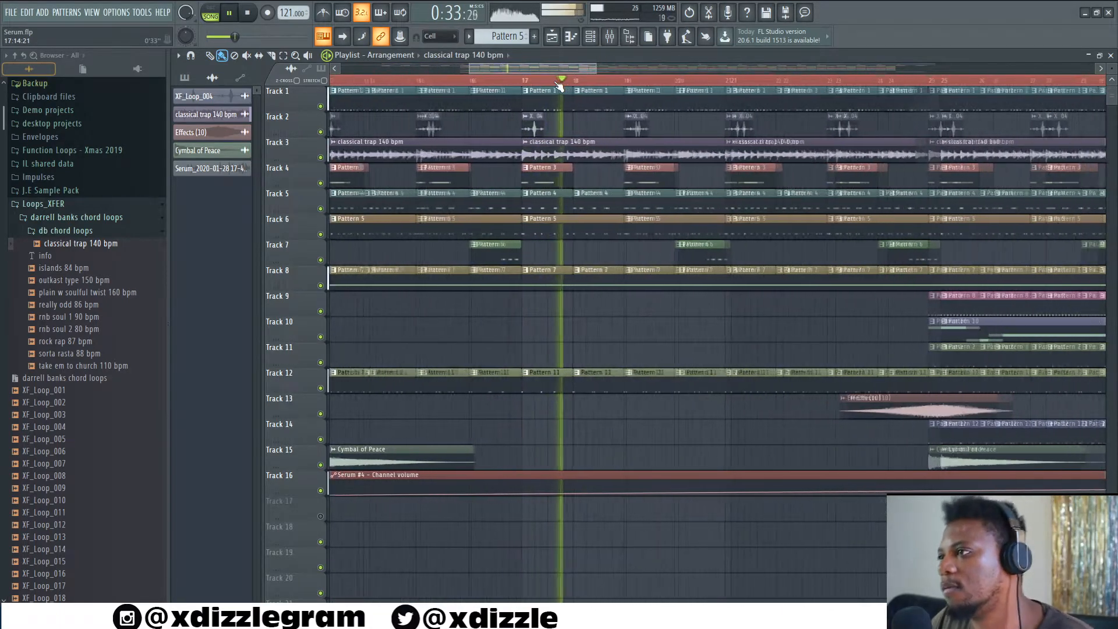
left_click_drag(556, 68, 565, 67)
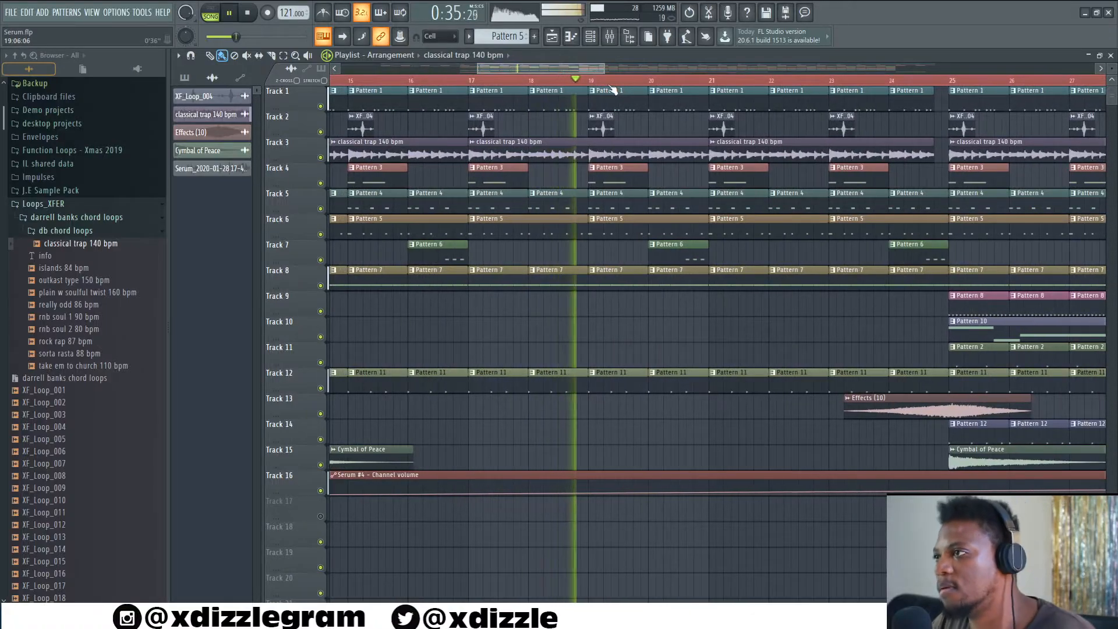
scroll(615, 90, "down", 5)
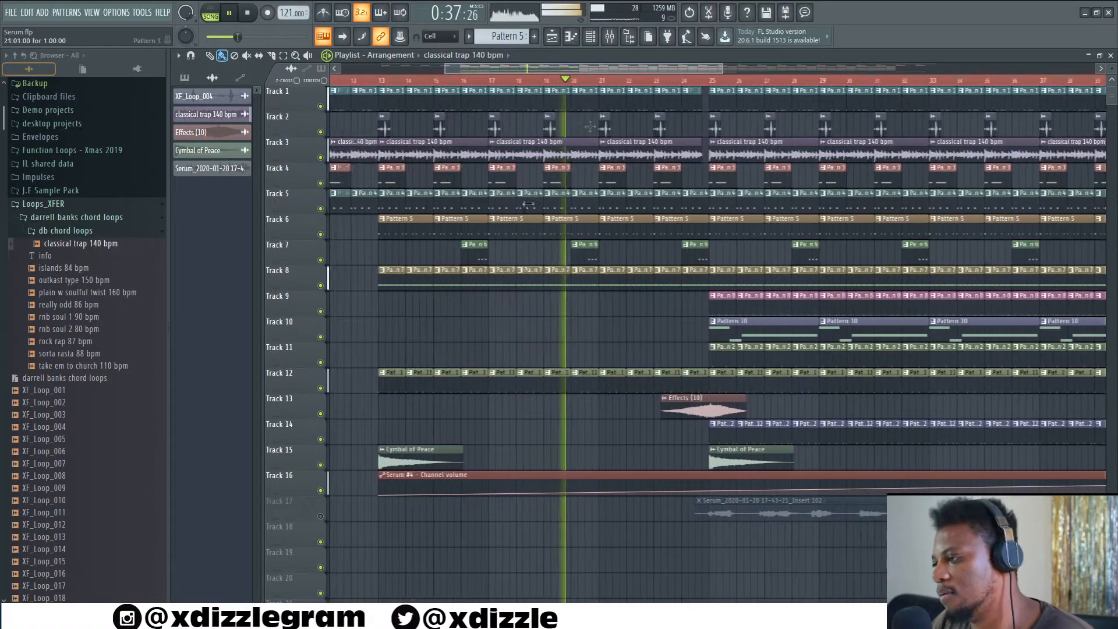
left_click(321, 516)
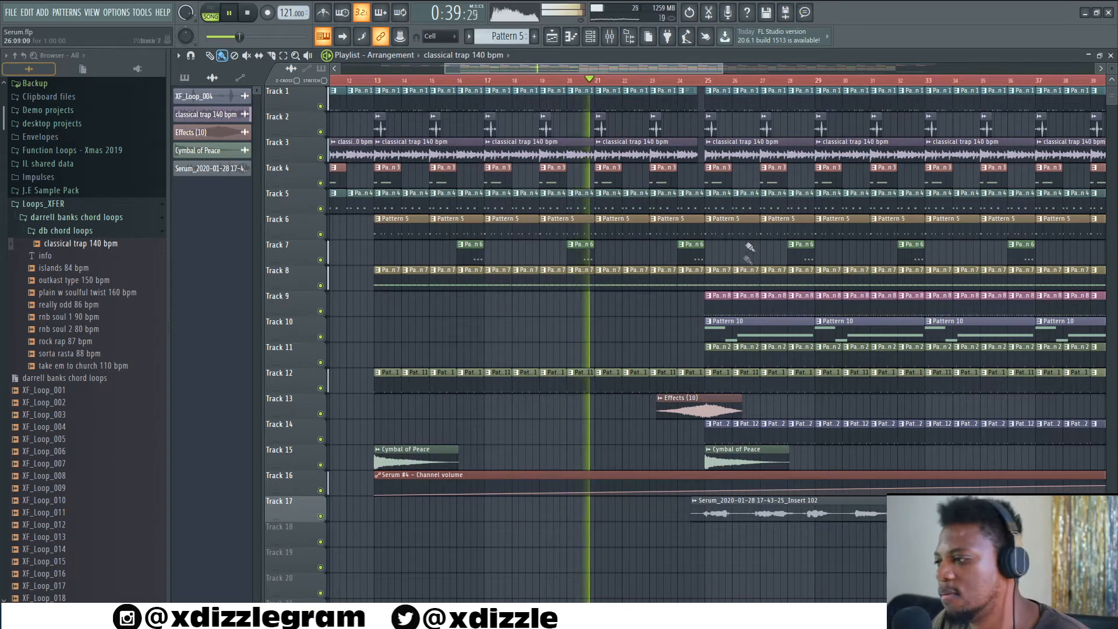
Listen to the full section from bar 25 with Track 17 audible, and stop playback.
left_click_drag(650, 68, 667, 68)
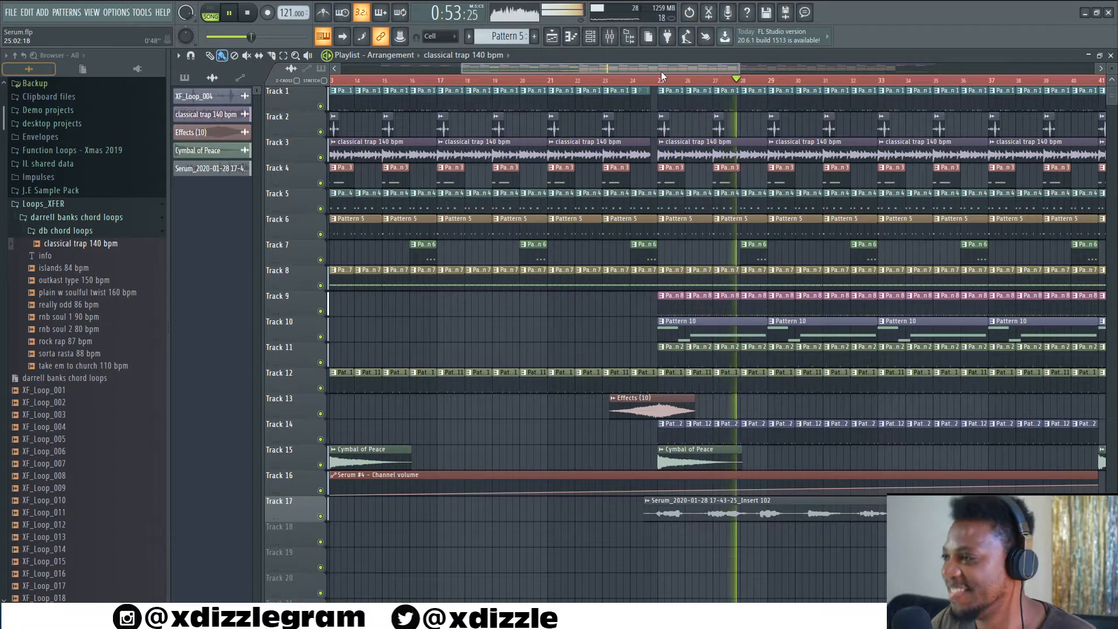
scroll(675, 82, "down", 3)
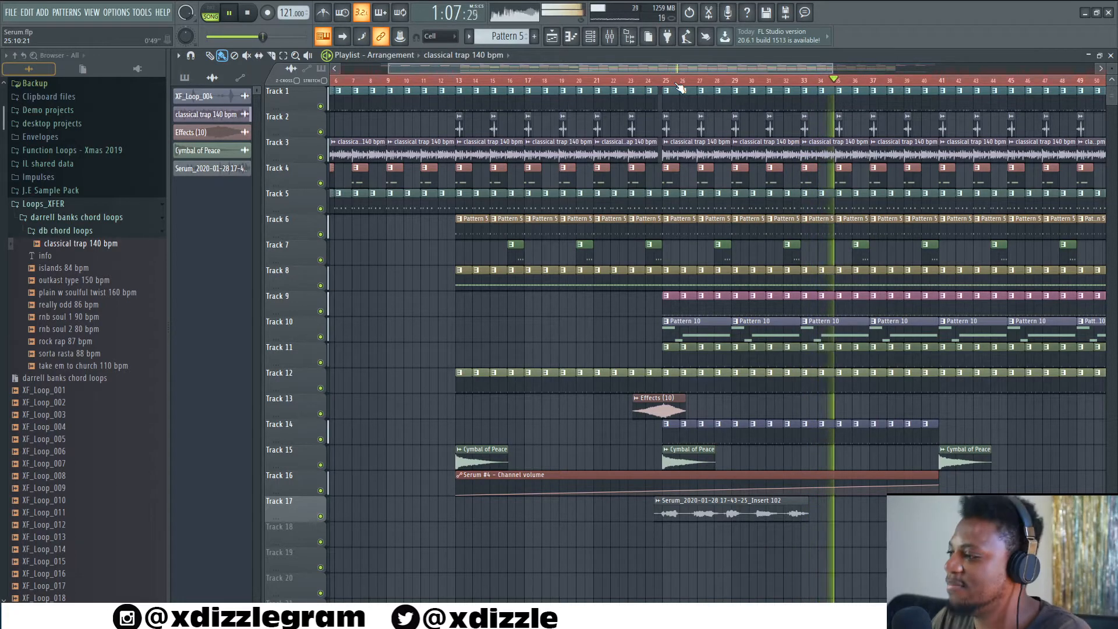
key("space")
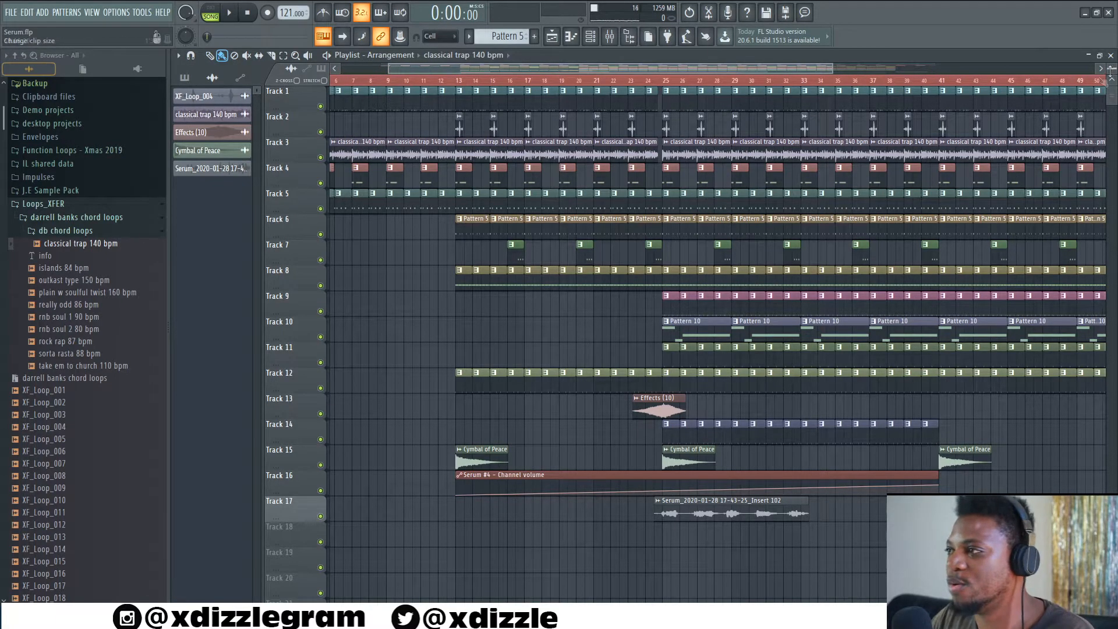
Examine the playlist tracks around bar 13, and preview the "classical trap 140 bpm" loop from the db chord loops folder.
left_click_drag(1109, 70, 1105, 85)
scroll(760, 229, "down", 6)
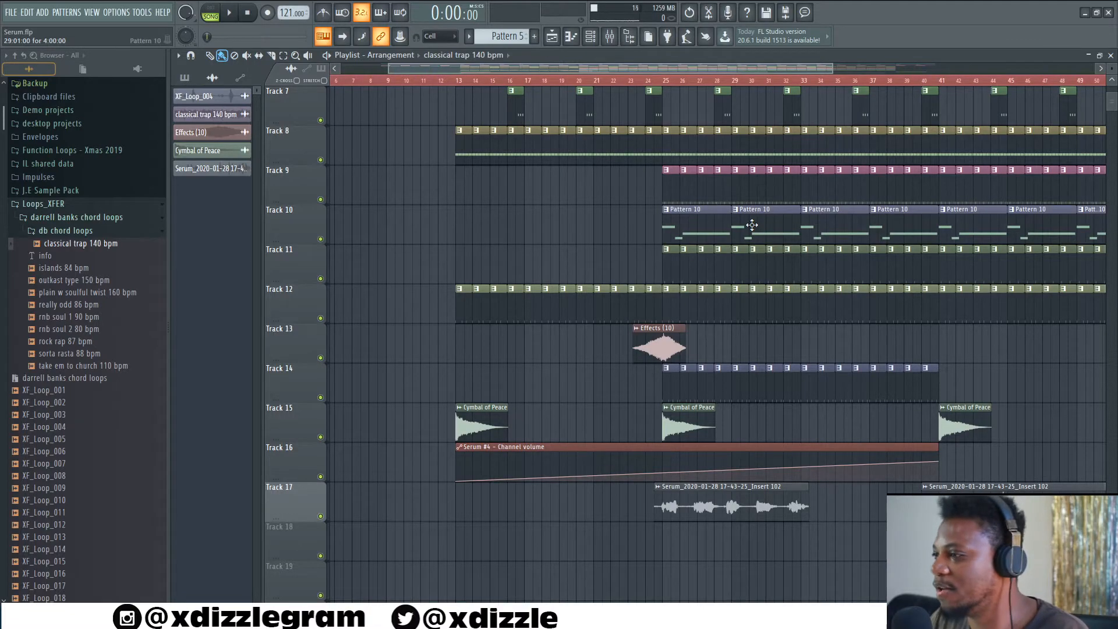
scroll(751, 225, "up", 6)
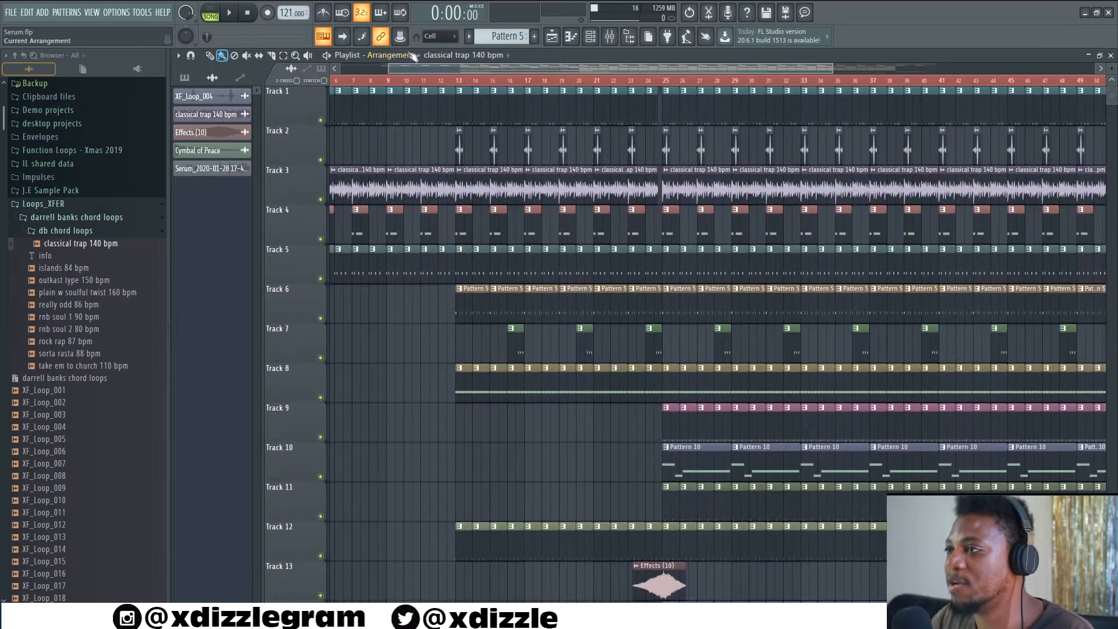
scroll(456, 84, "up", 4)
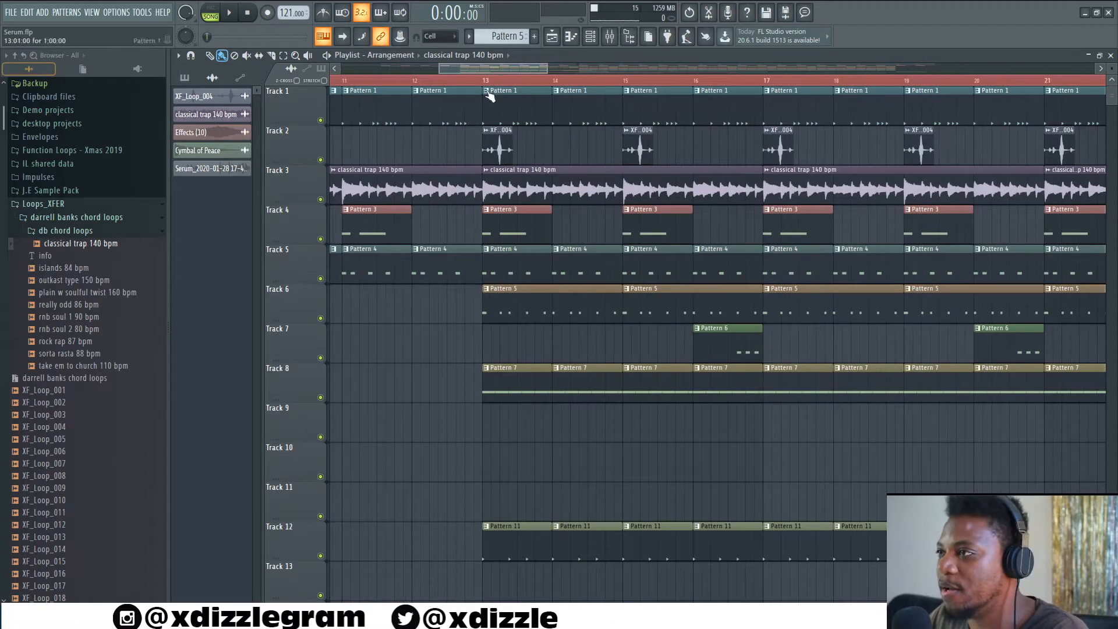
scroll(495, 83, "down", 3)
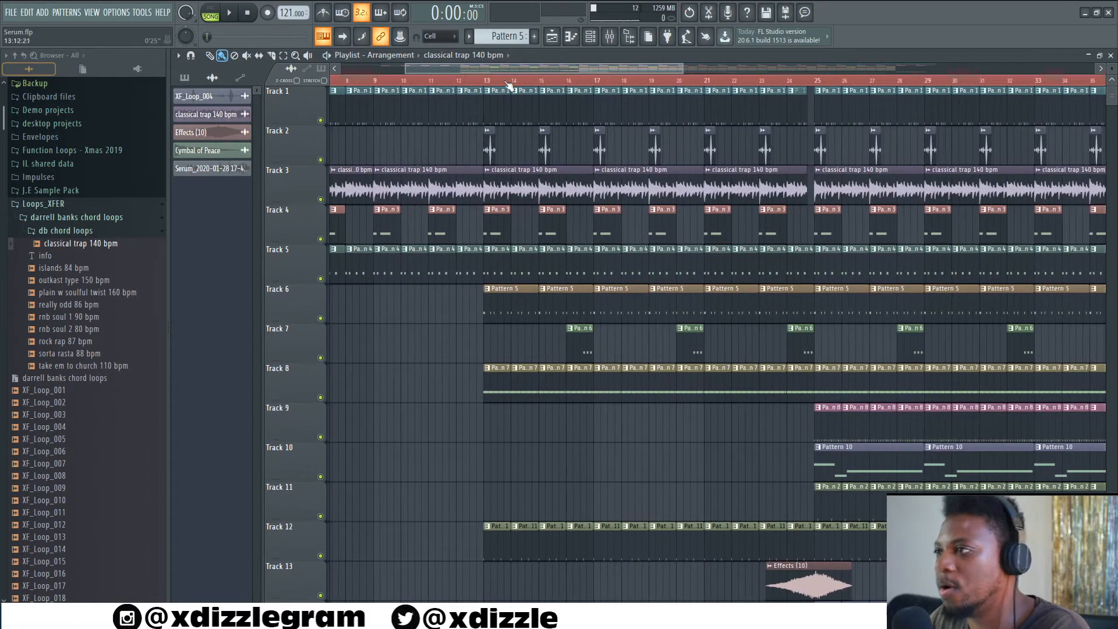
scroll(518, 84, "up", 3)
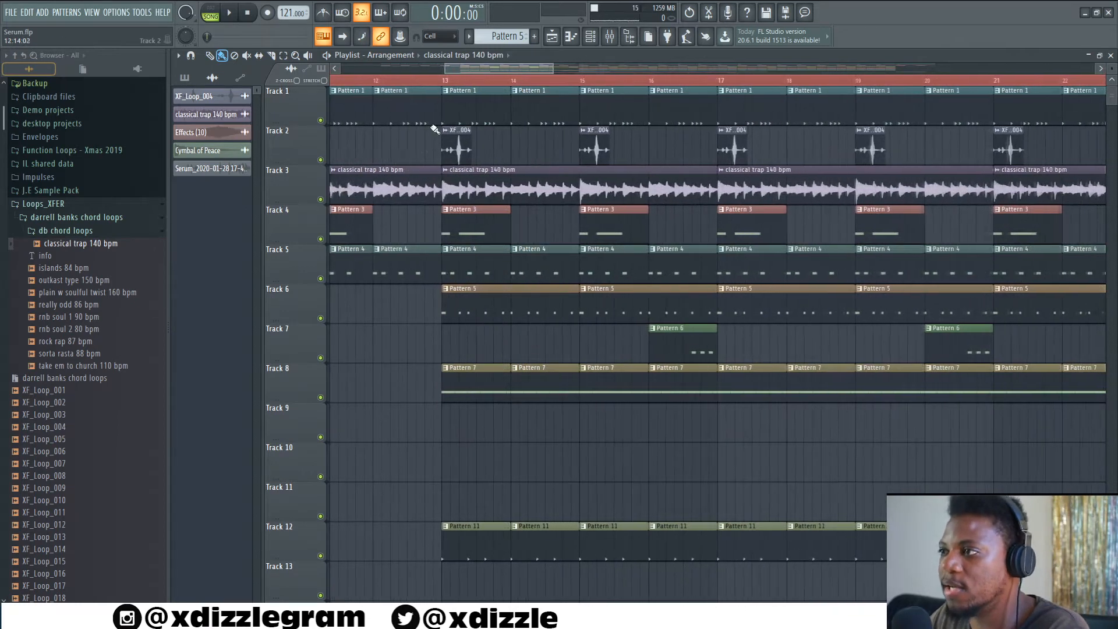
left_click(83, 243)
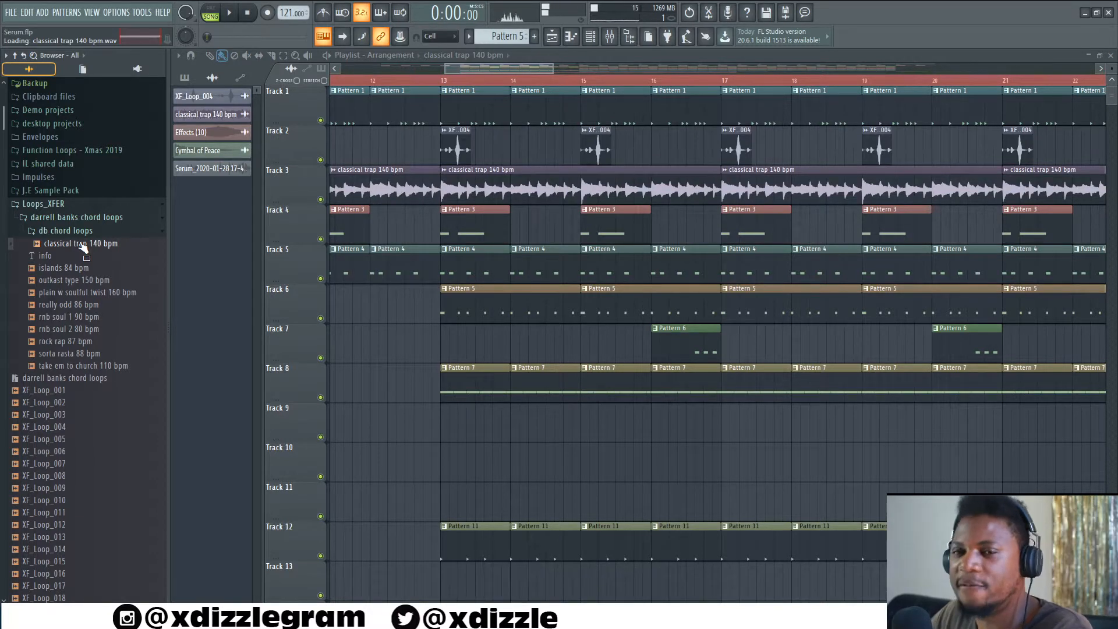
left_click_drag(107, 240, 332, 210)
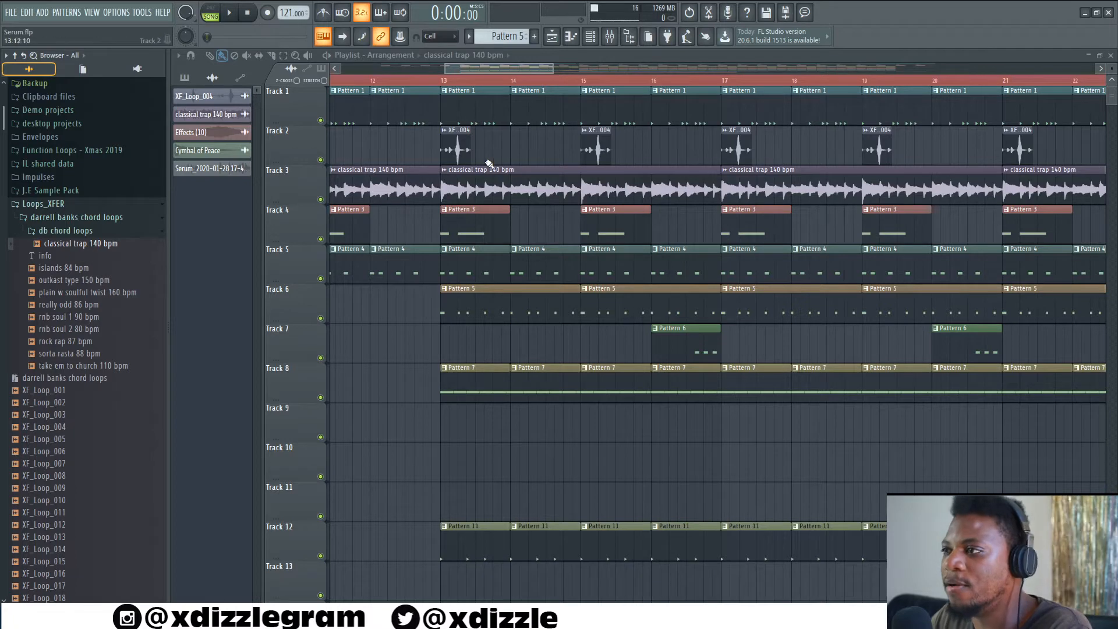
Set the song position to the start of bar 13.
scroll(469, 102, "up", 3)
left_click(437, 80)
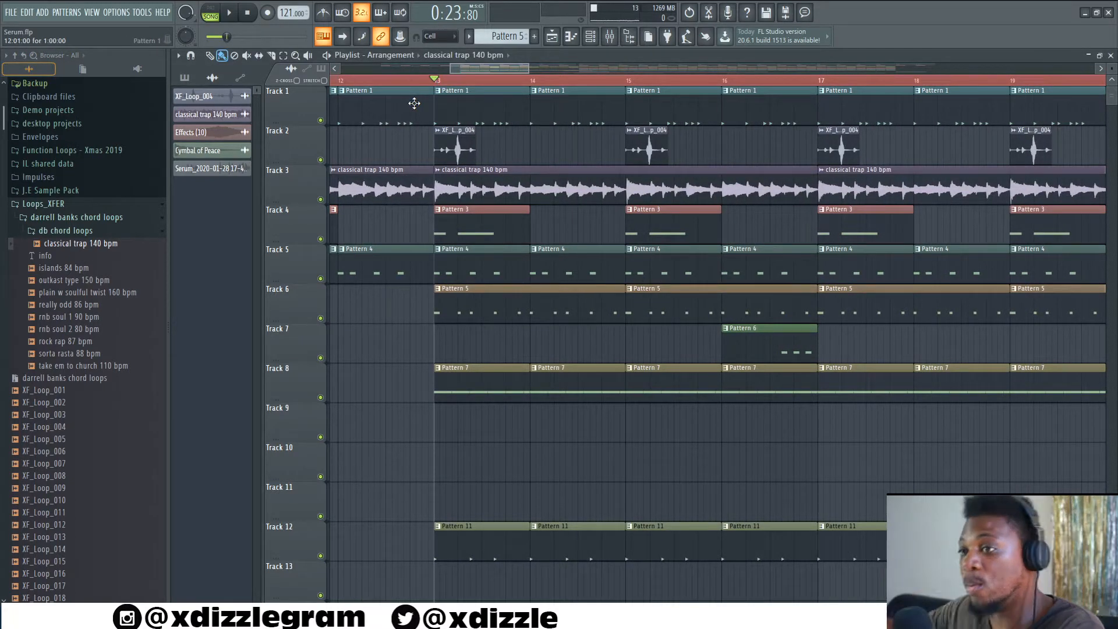
Place the "classical trap 140 bpm" loop on Track 19 at bar 16, and delete it after inspecting its waveform.
scroll(501, 82, "down", 10)
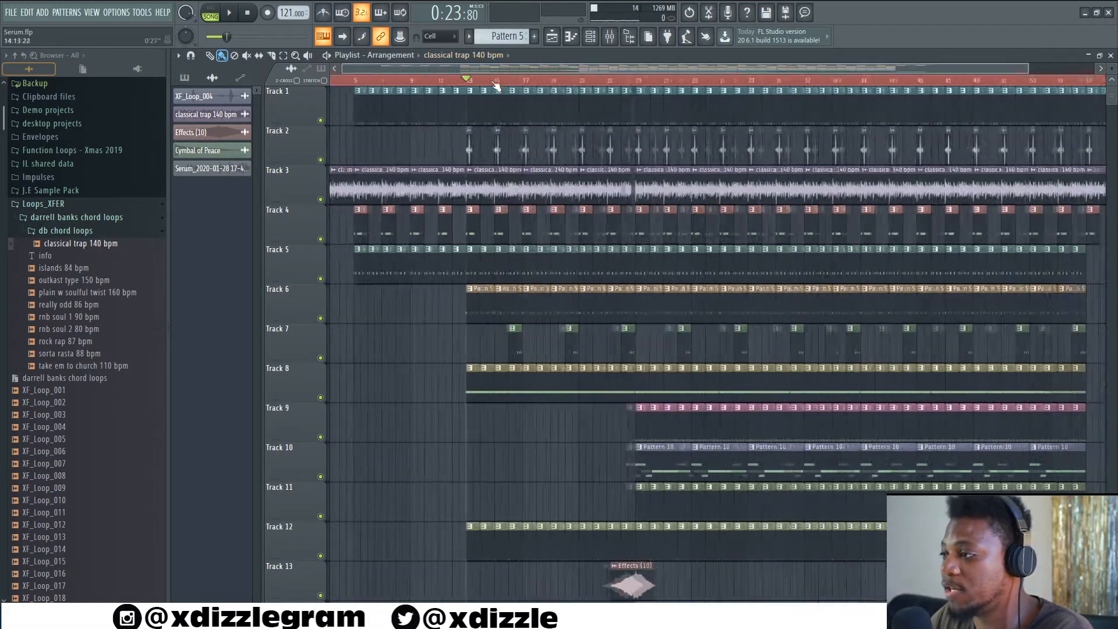
scroll(578, 437, "down", 5)
scroll(577, 429, "down", 5)
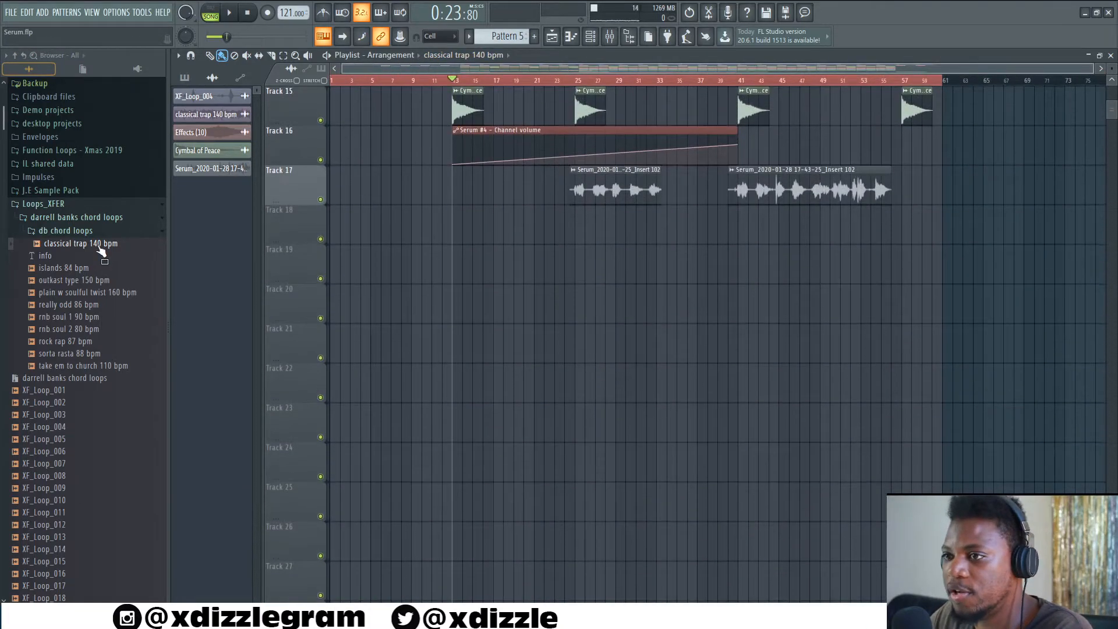
left_click(488, 266)
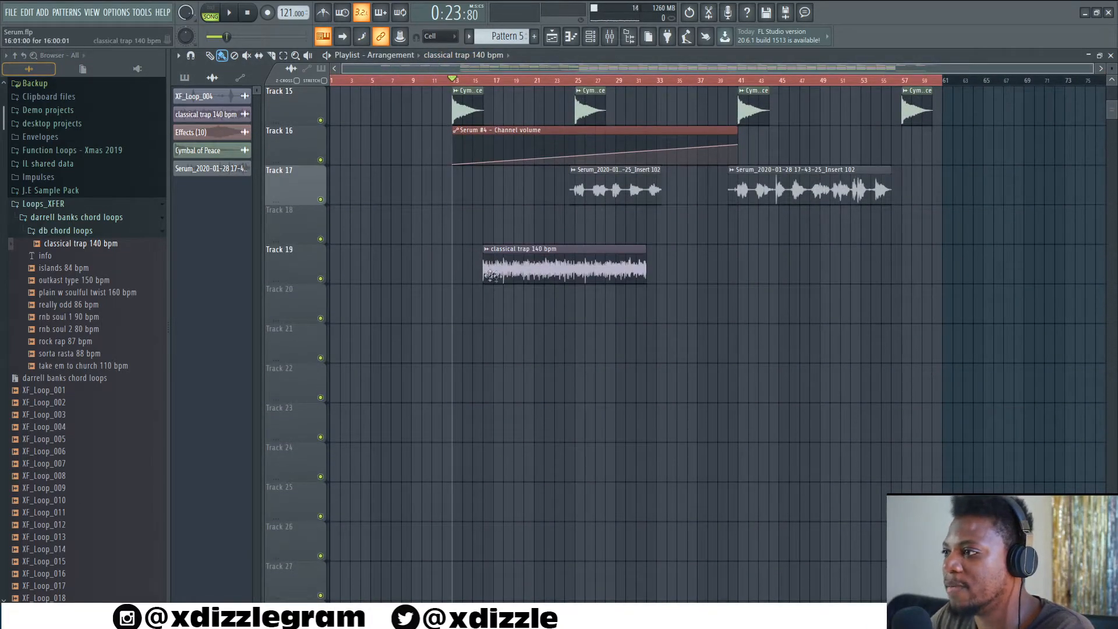
scroll(492, 73, "up", 6)
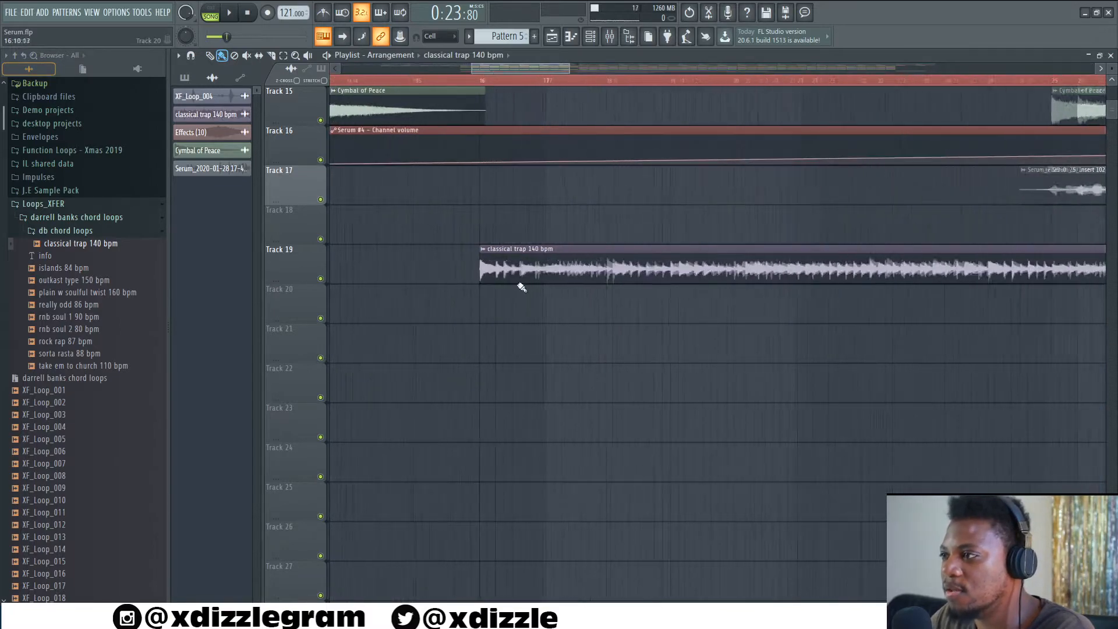
right_click(587, 255)
Play the arrangement from bar 13 for about two bars, and stop playback.
scroll(491, 187, "up", 10)
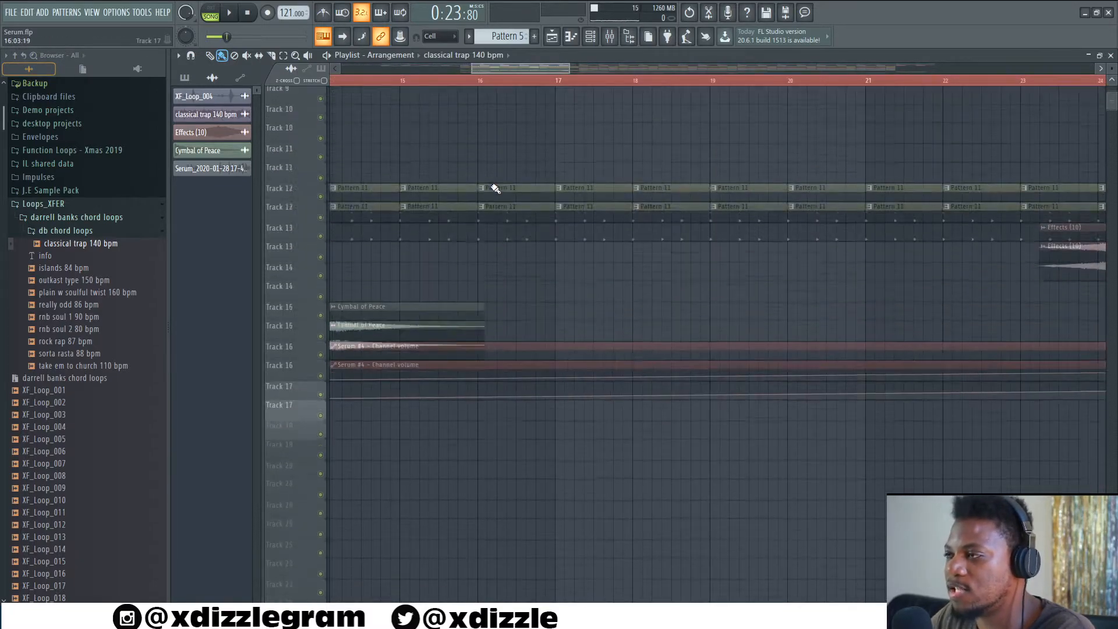
scroll(510, 82, "down", 4)
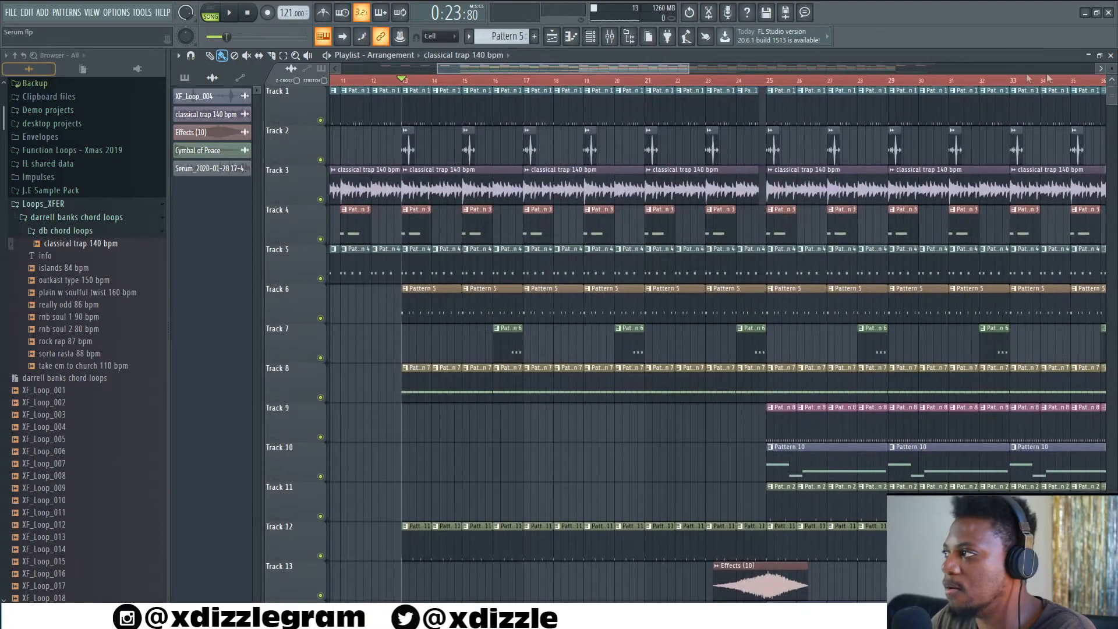
left_click_drag(1112, 69, 1112, 62)
key("space")
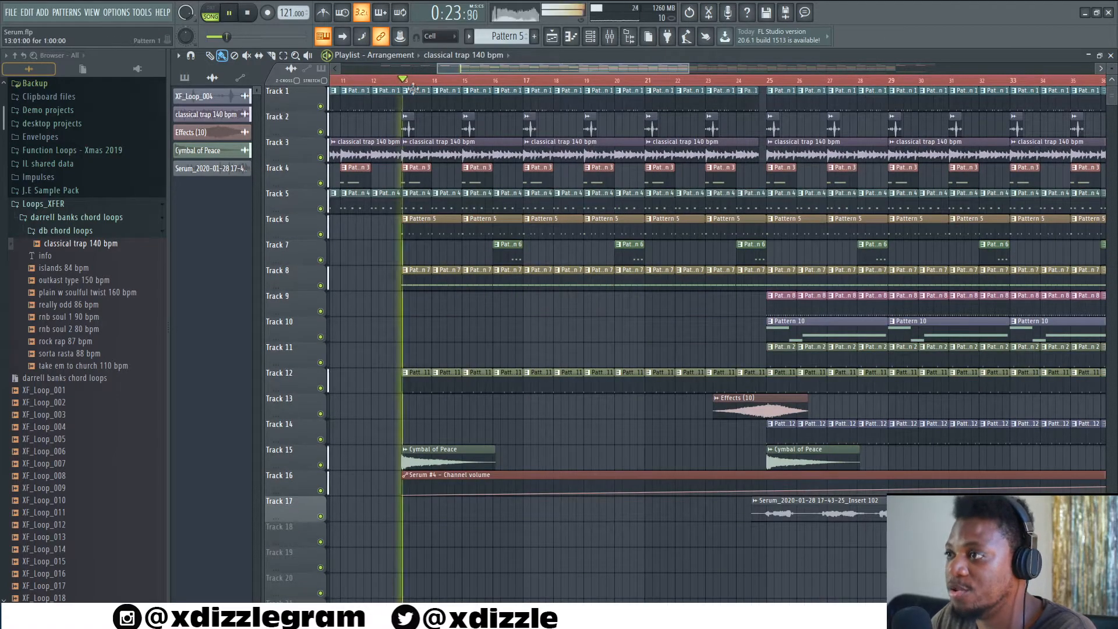
scroll(486, 70, "up", 2)
scroll(486, 70, "up", 3)
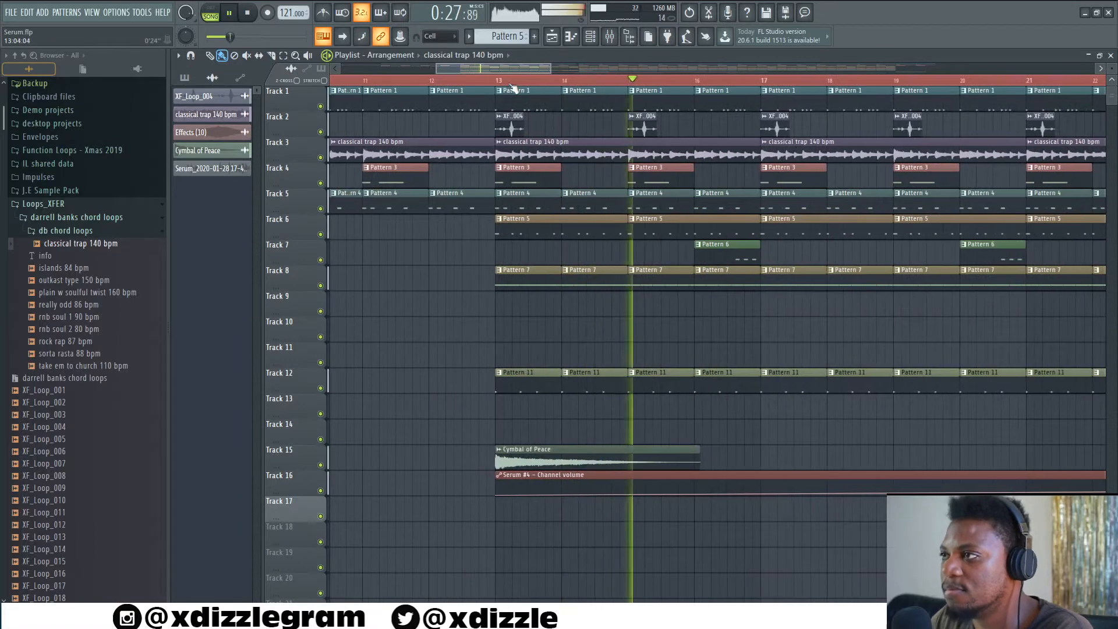
key("space")
Open the channel settings of the XF_Loop_004 clip at bar 13 on Track 2.
scroll(506, 96, "up", 3)
scroll(512, 92, "up", 2)
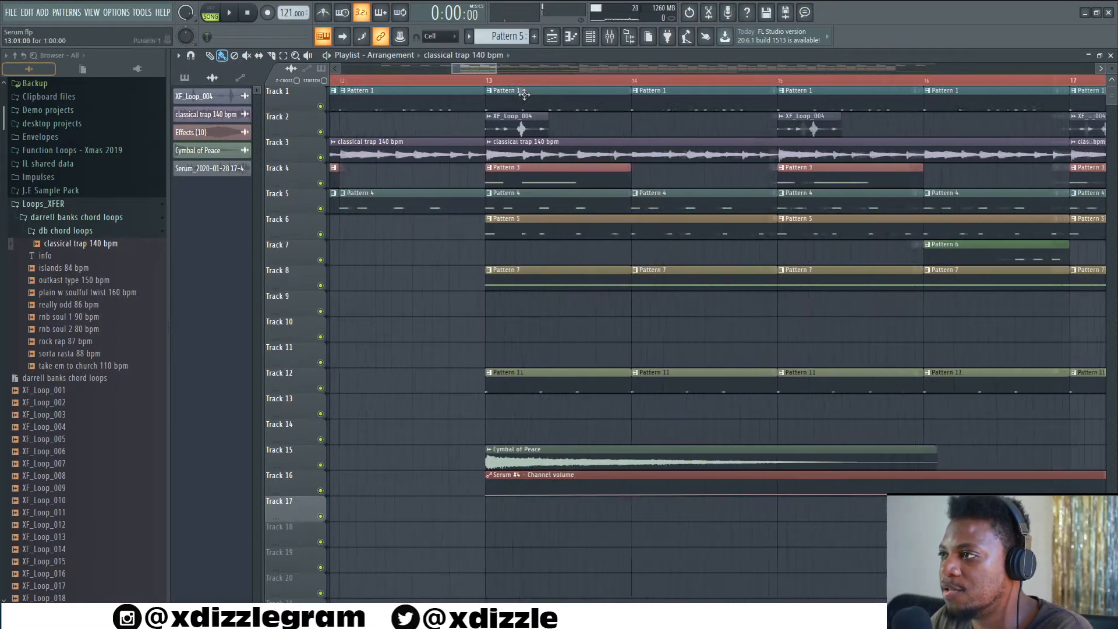
double_click(528, 124)
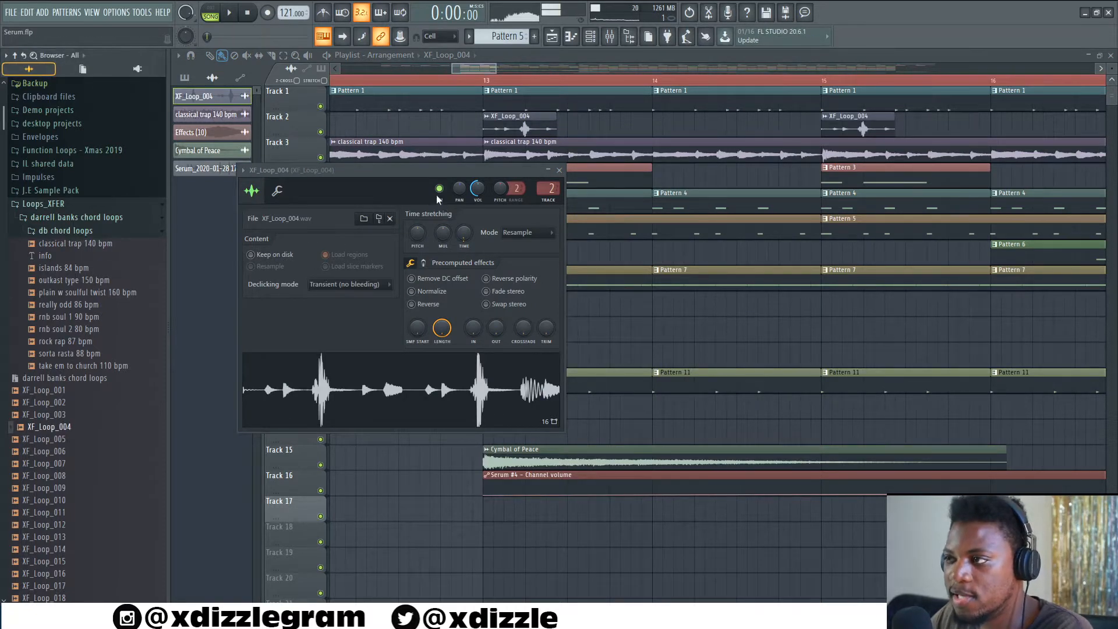
Close the channel settings, isolate Tracks 2 and 3, and play them from bar 13 for about two bars.
left_click(559, 170)
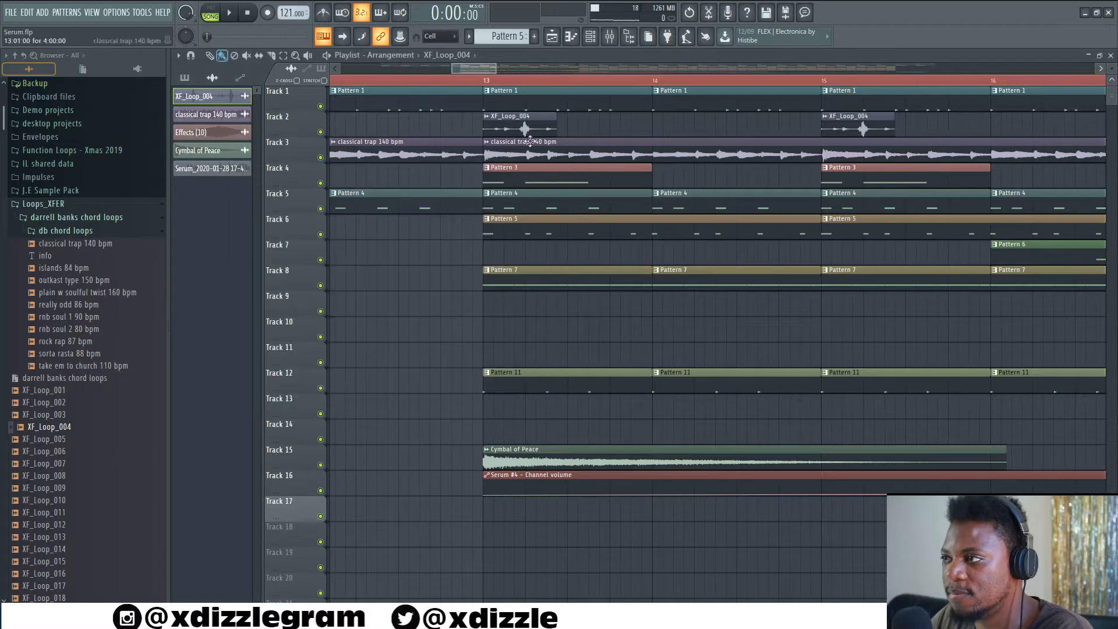
left_click(492, 81)
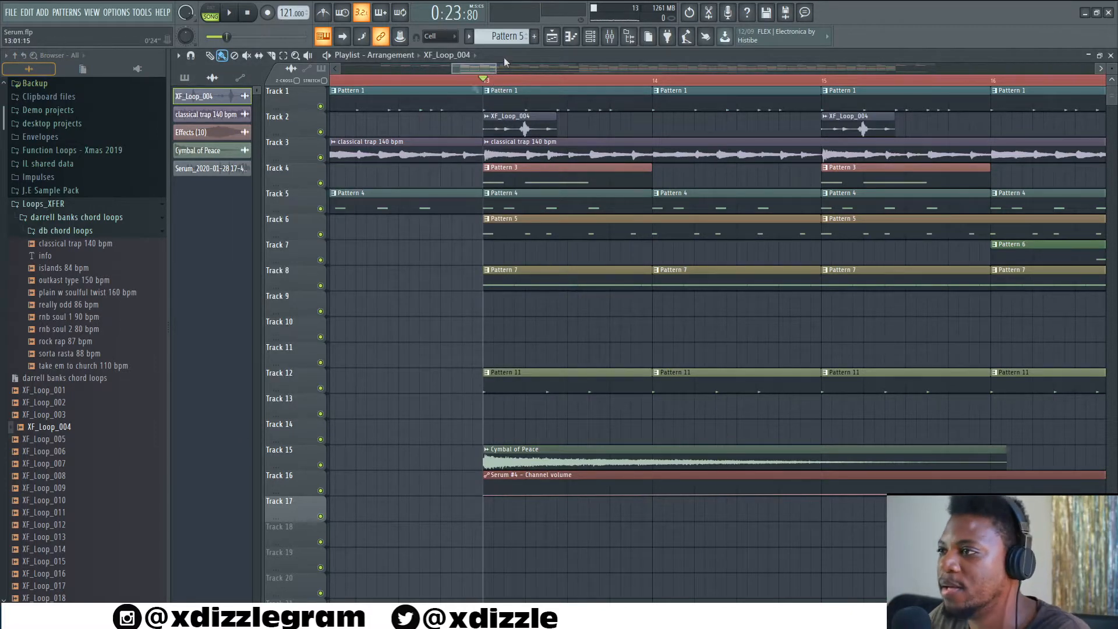
left_click(320, 158, "ctrl")
left_click(320, 132)
key("space")
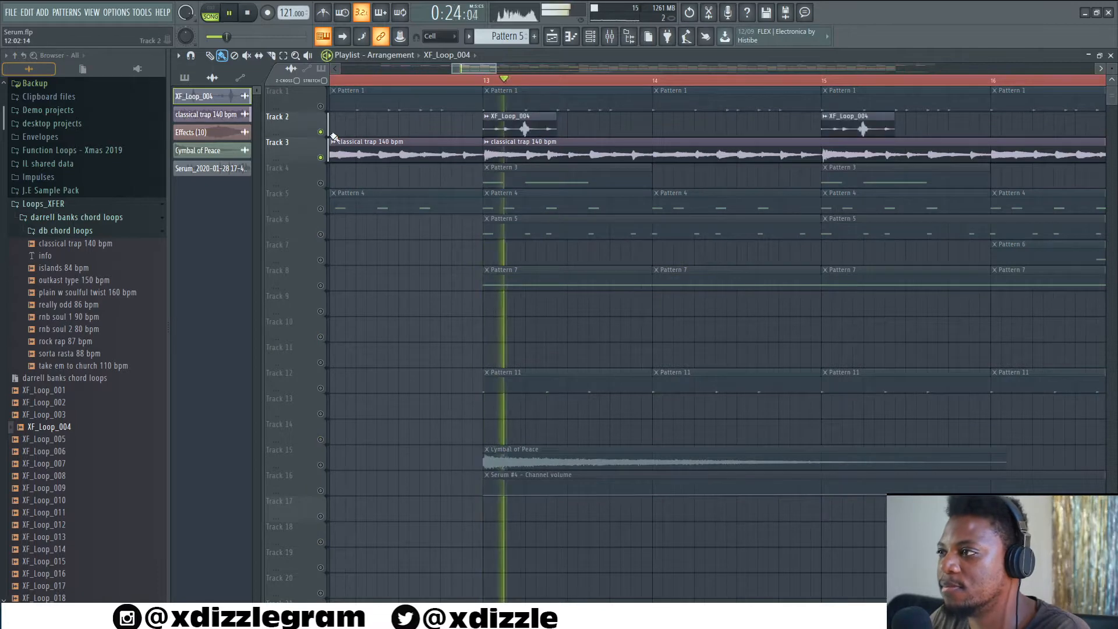
scroll(423, 87, "down", 4)
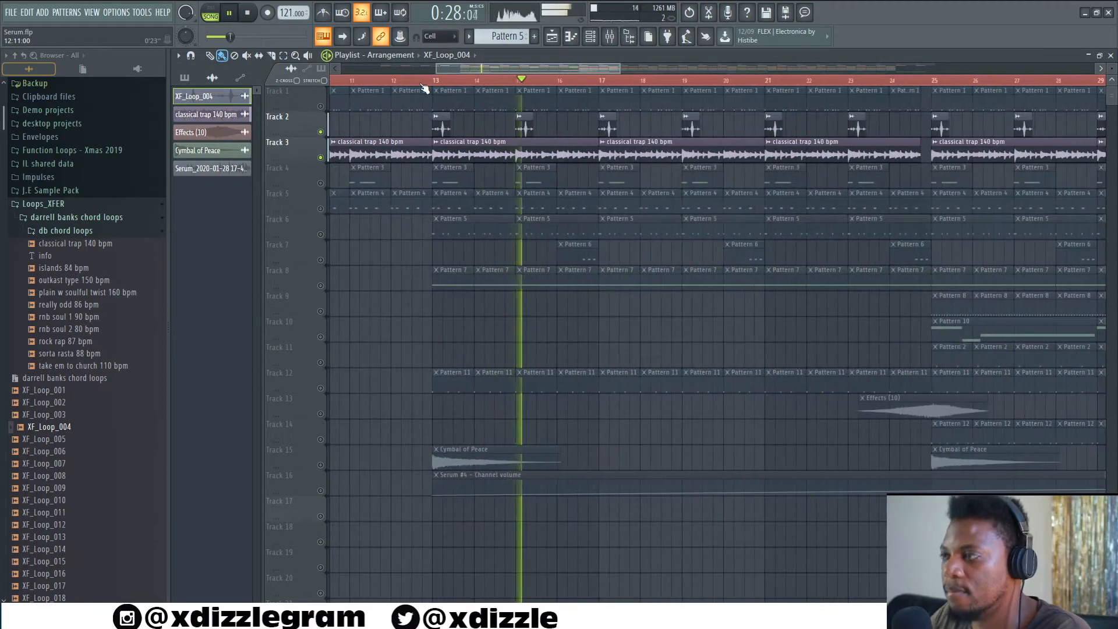
key("space")
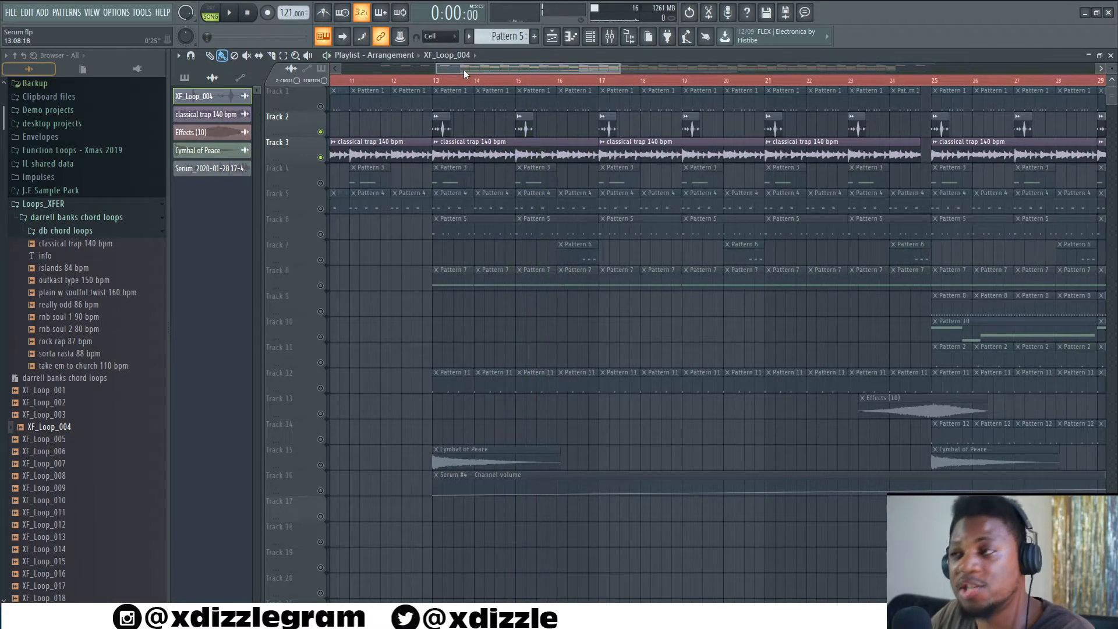
Unmute Track 4, select the timeline from bar 13 onward, and play the arrangement.
left_click(328, 187)
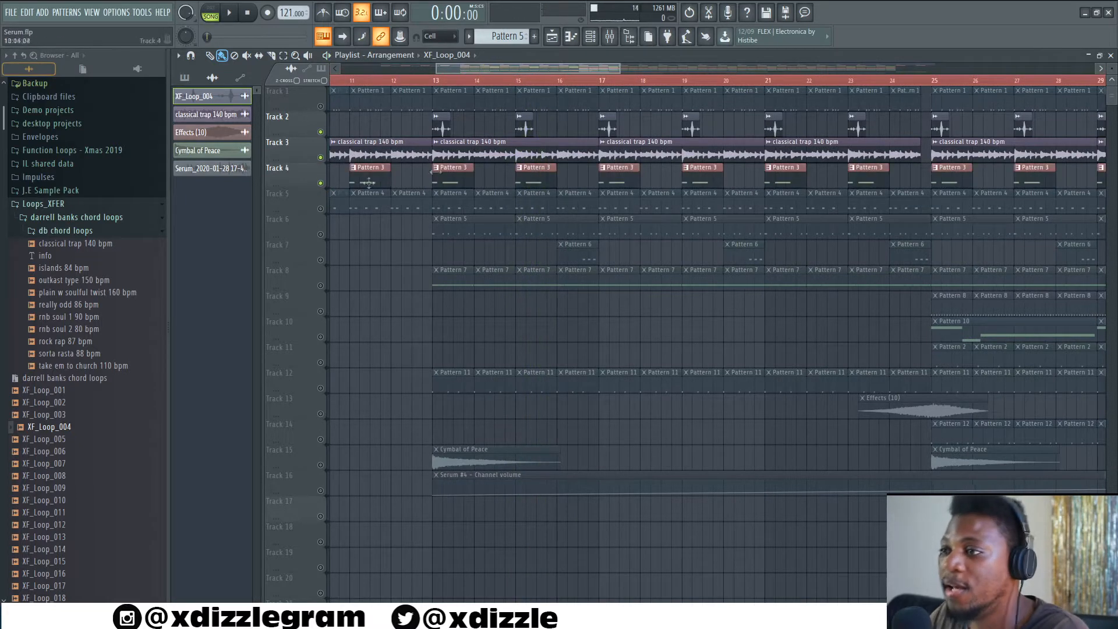
right_click(429, 82)
key("space")
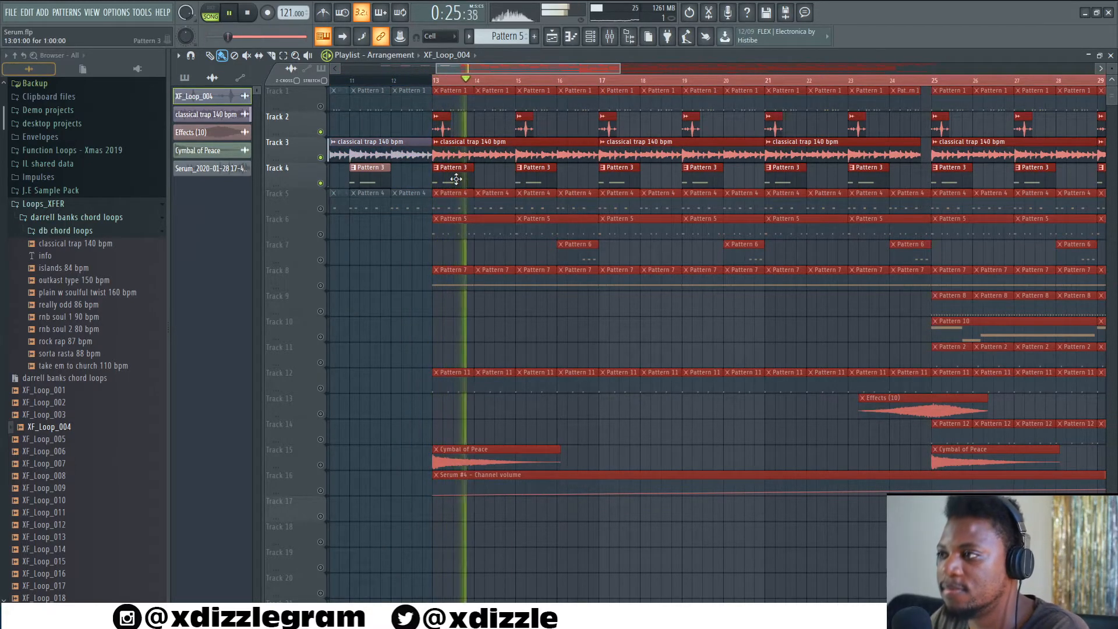
Open Pattern 3 from Track 4, stop playback, and inspect the preset loaded in its Serum channel.
double_click(442, 167)
key("space")
left_click(392, 55)
left_click(256, 102)
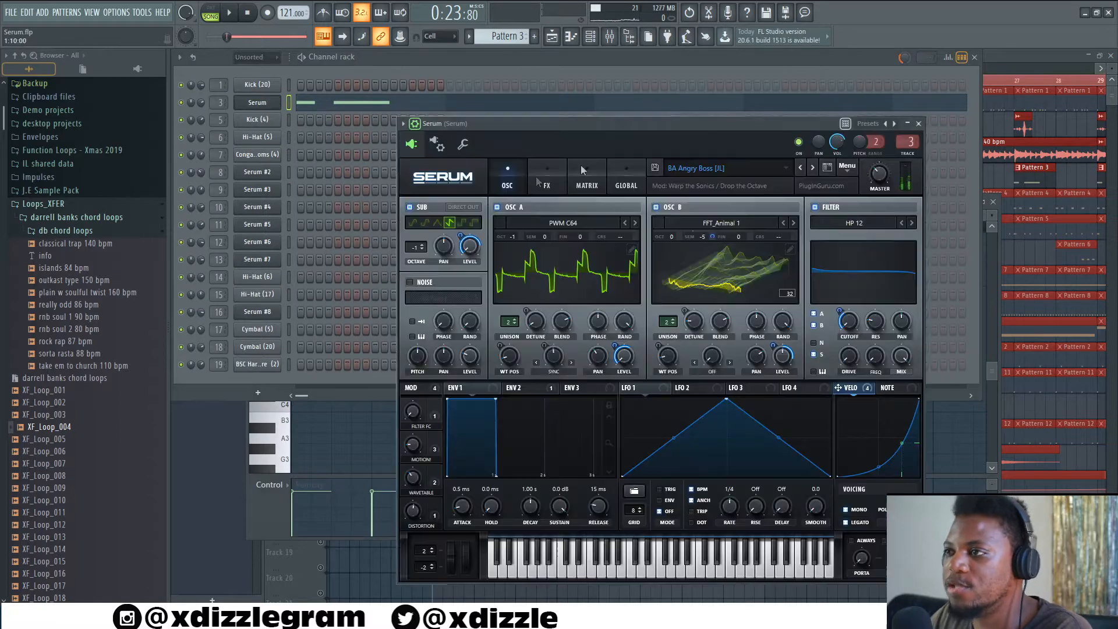
left_click_drag(543, 123, 488, 103)
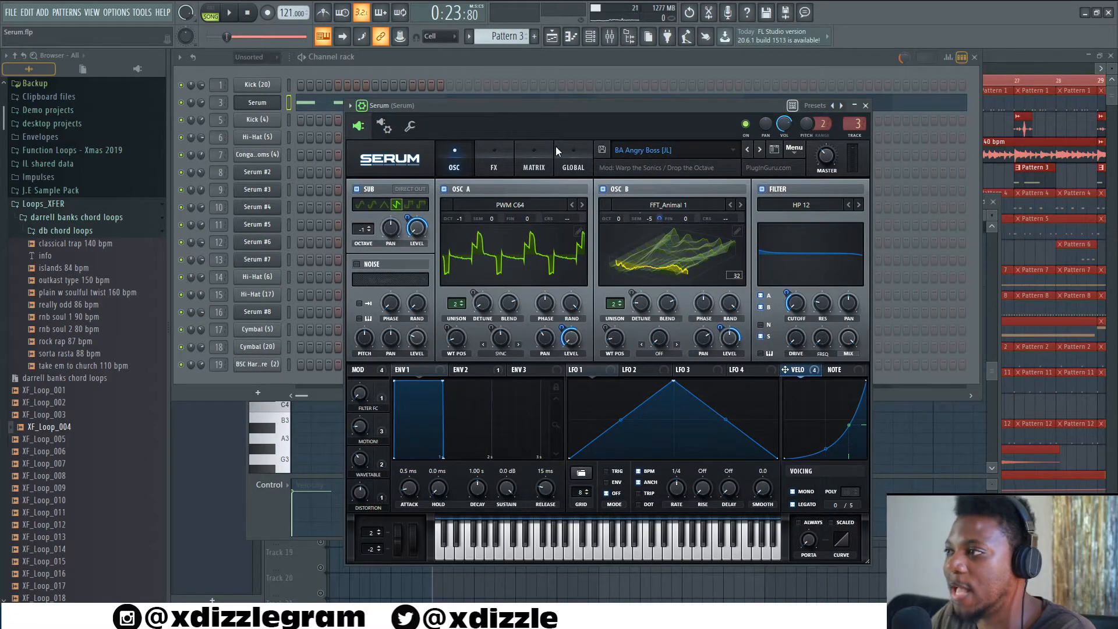
Play the song with the Serum channel's notes in view, return to the playlist, and stop playback.
key("space")
left_click(417, 55)
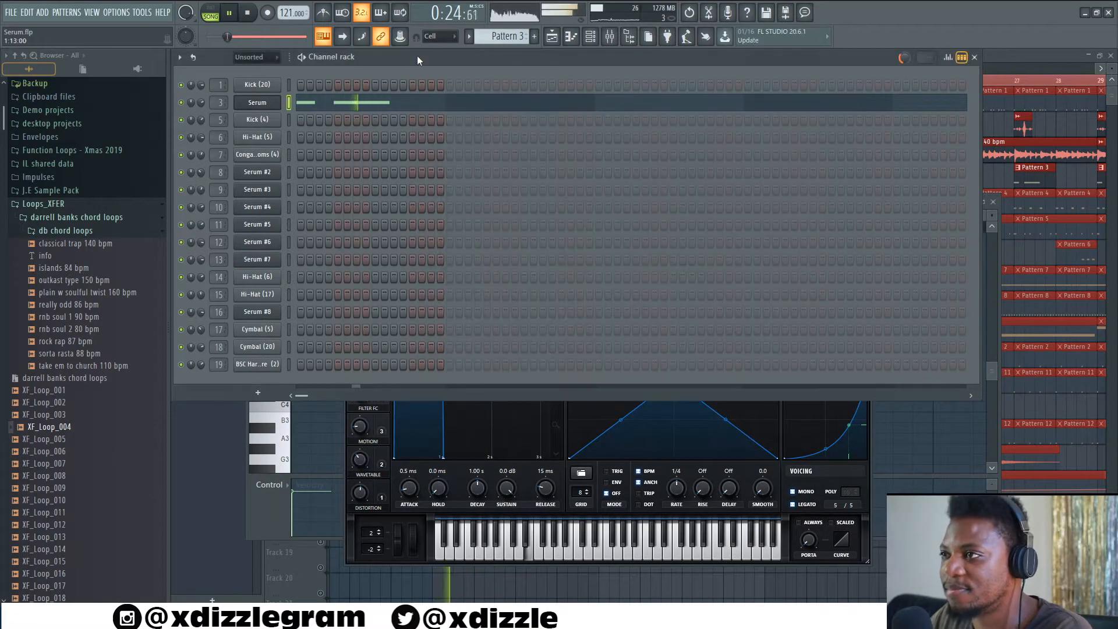
left_click(1011, 54)
key("space")
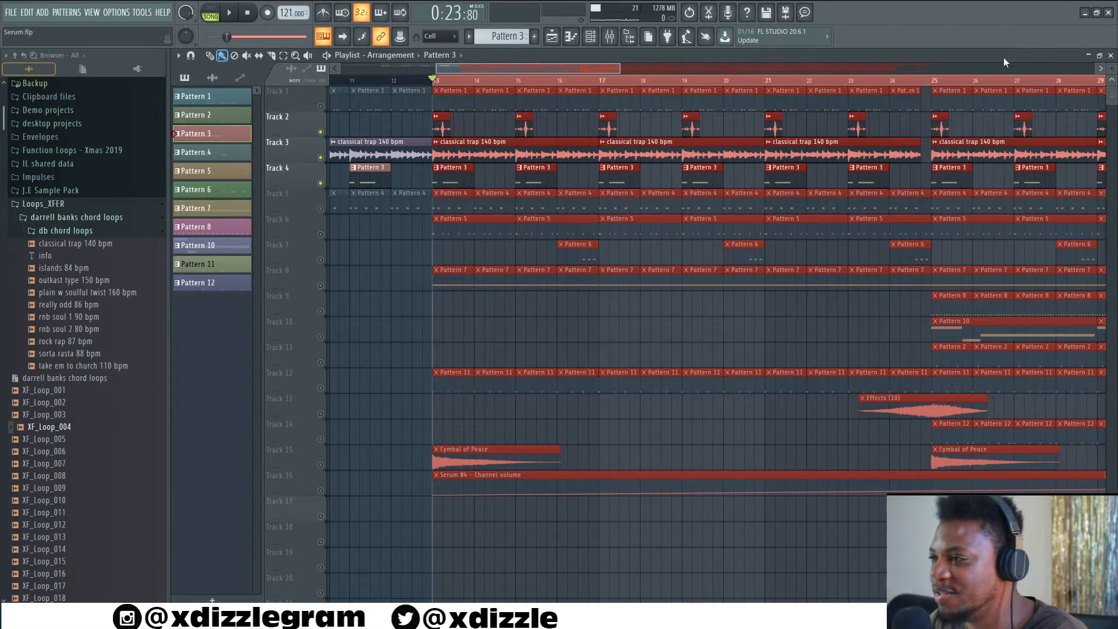
Play the arrangement from bar 13, unmute Track 5, and stop playback.
scroll(435, 87, "up", 1)
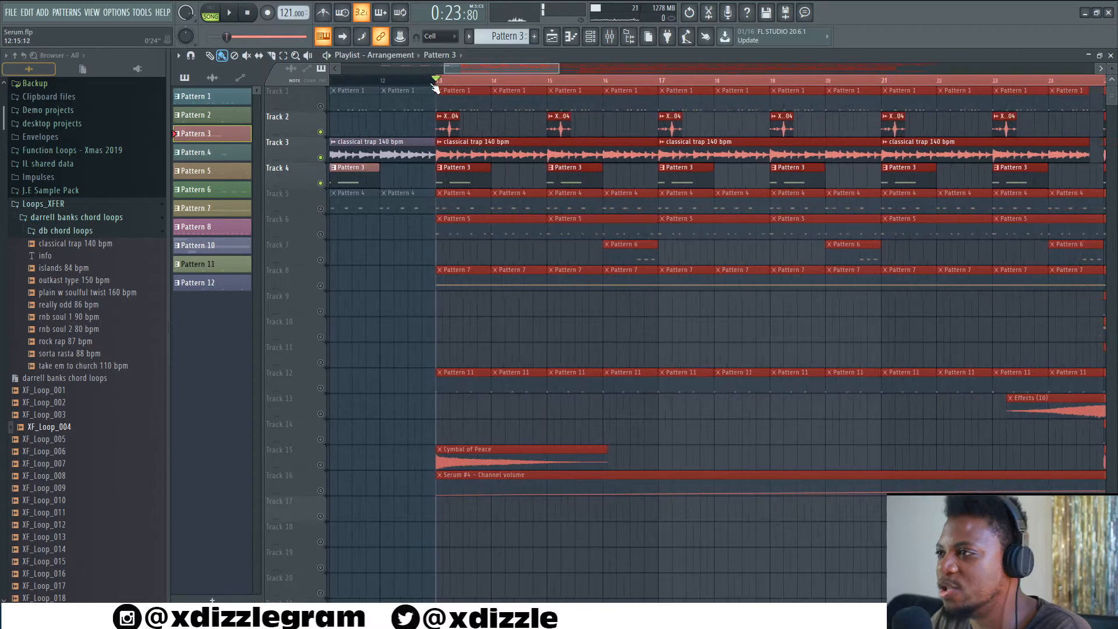
scroll(435, 87, "up", 1)
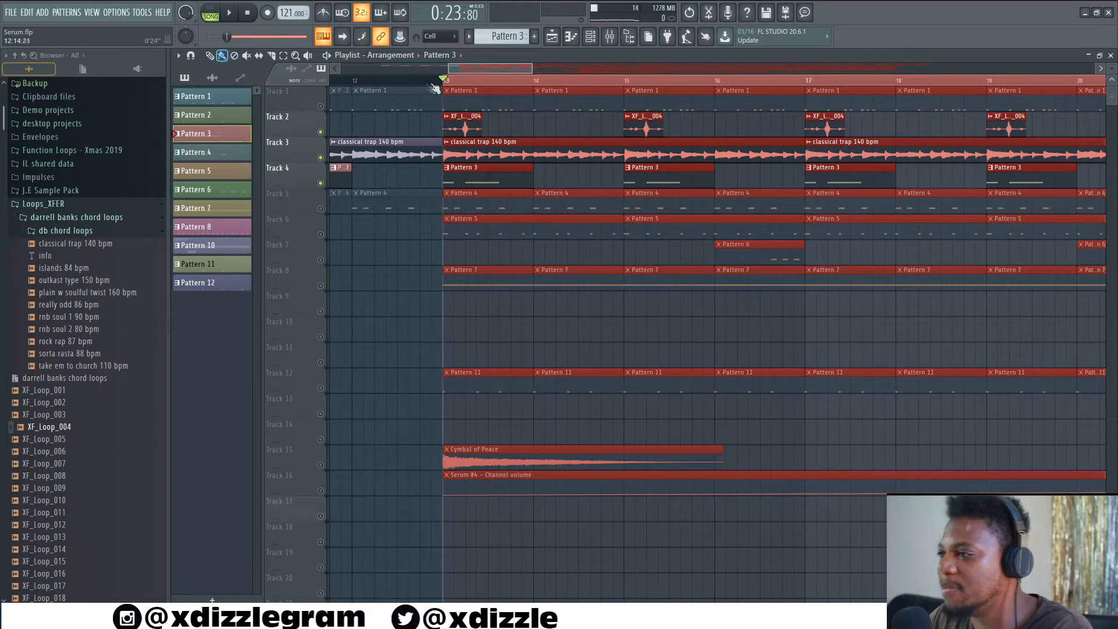
key("space")
left_click(321, 208)
key("space")
scroll(444, 93, "up", 2)
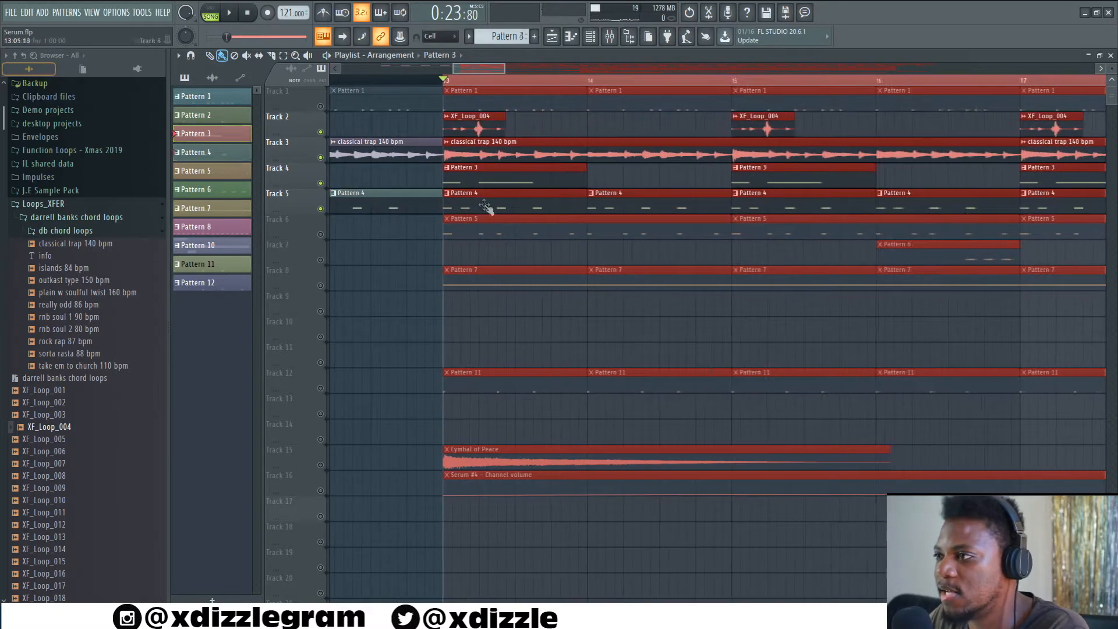
Open Pattern 4, show its Serum #2 and Serum #3 notes in the channel rack, and play the song briefly.
double_click(486, 204)
left_click(387, 58)
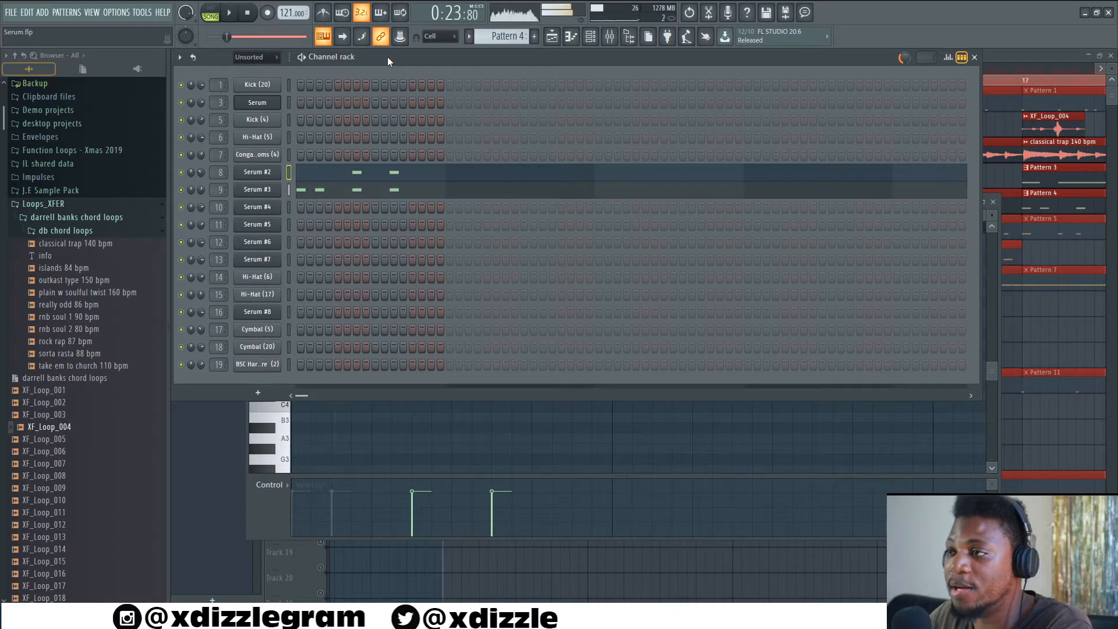
key("space")
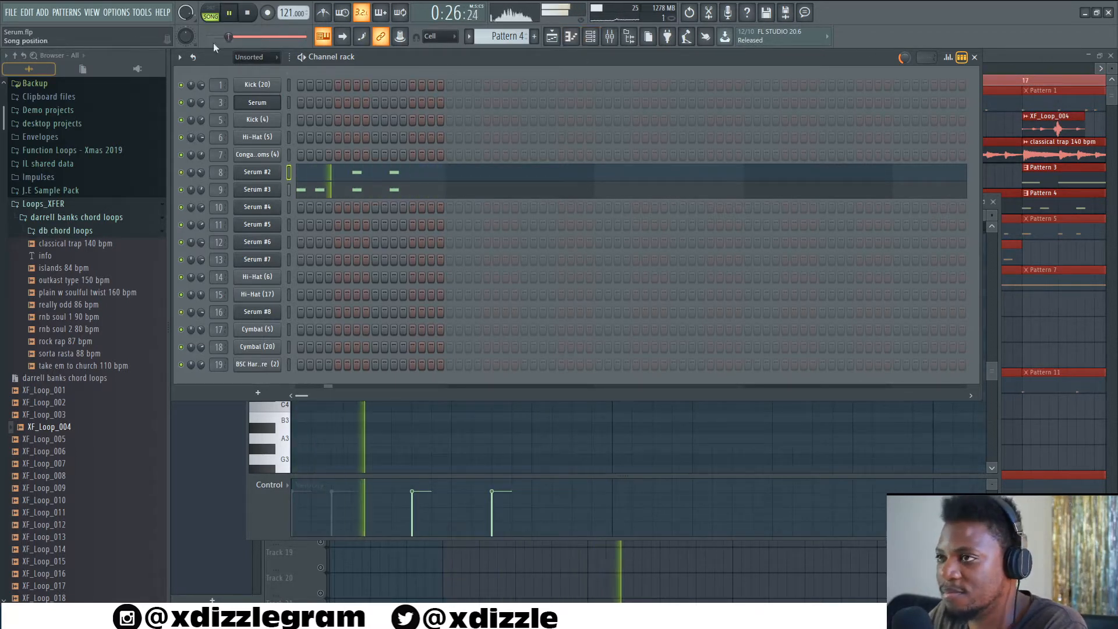
key("space")
Play Pattern 4 on its own with Serum #3 muted, and inspect the preset loaded in Serum #2.
left_click(1013, 54)
key("space")
double_click(477, 198)
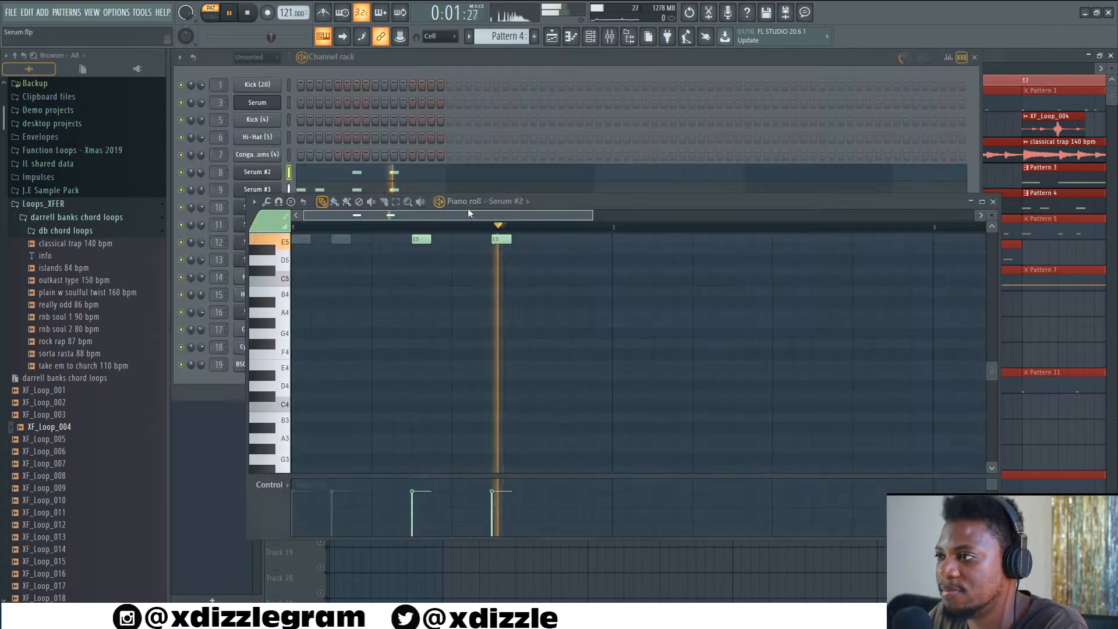
left_click(407, 61)
left_click(182, 190)
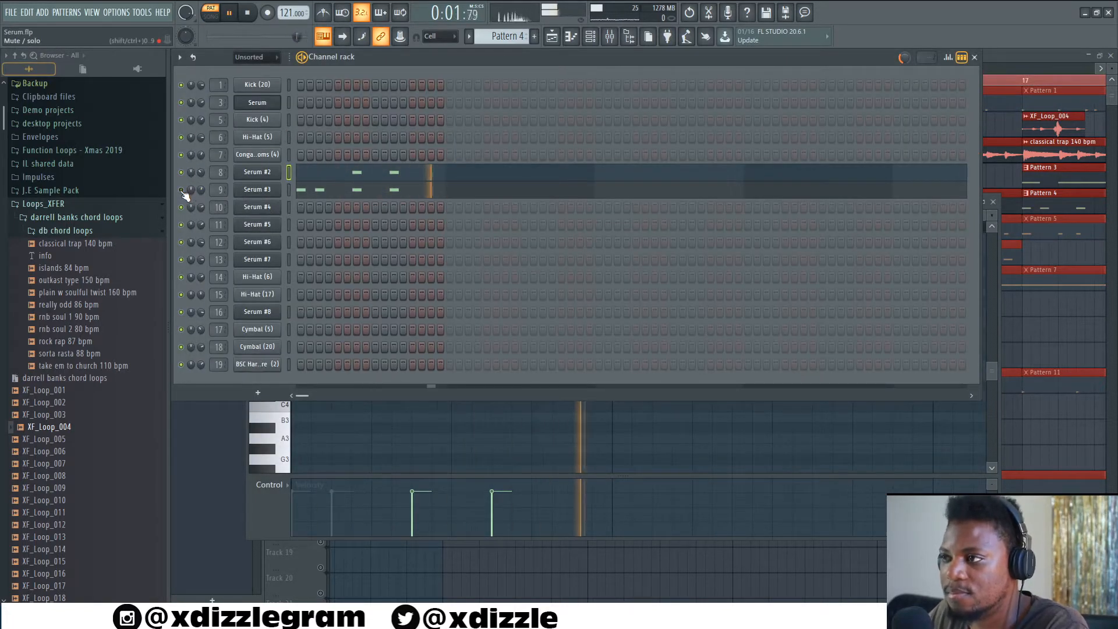
left_click(257, 171)
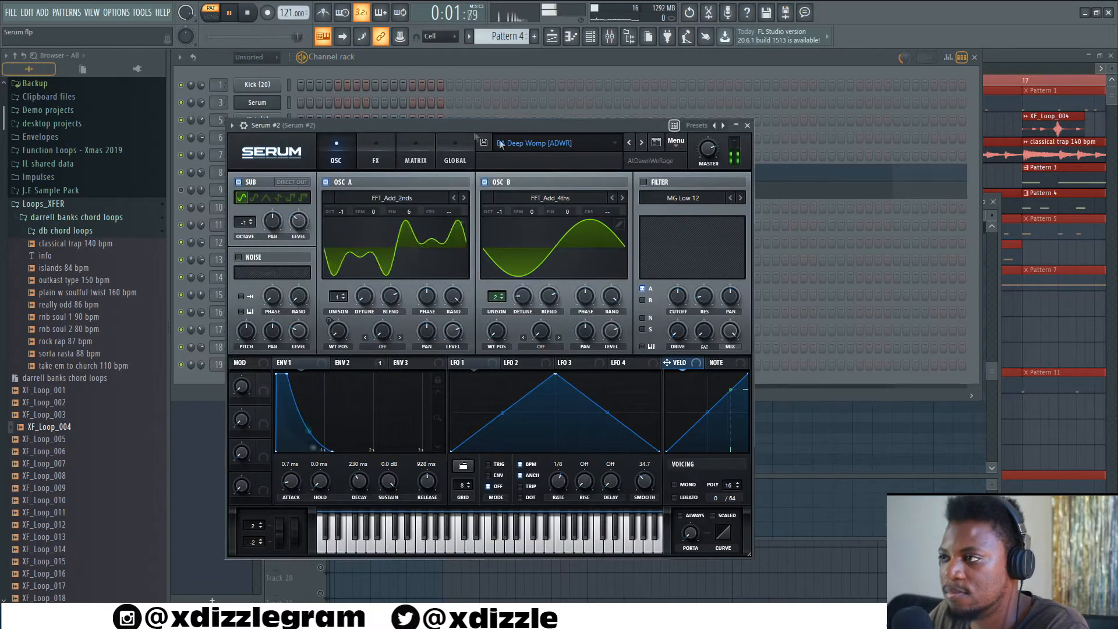
left_click_drag(565, 121, 765, 189)
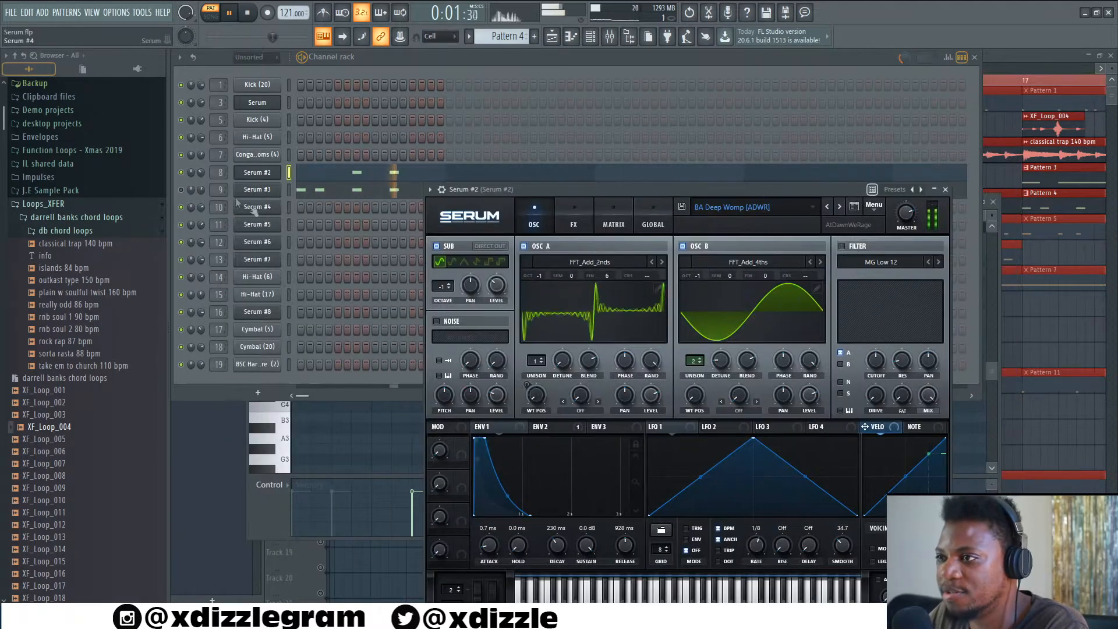
Unmute Serum #3, inspect its loaded preset, close its window, and stop playback.
left_click(181, 190)
left_click(269, 189)
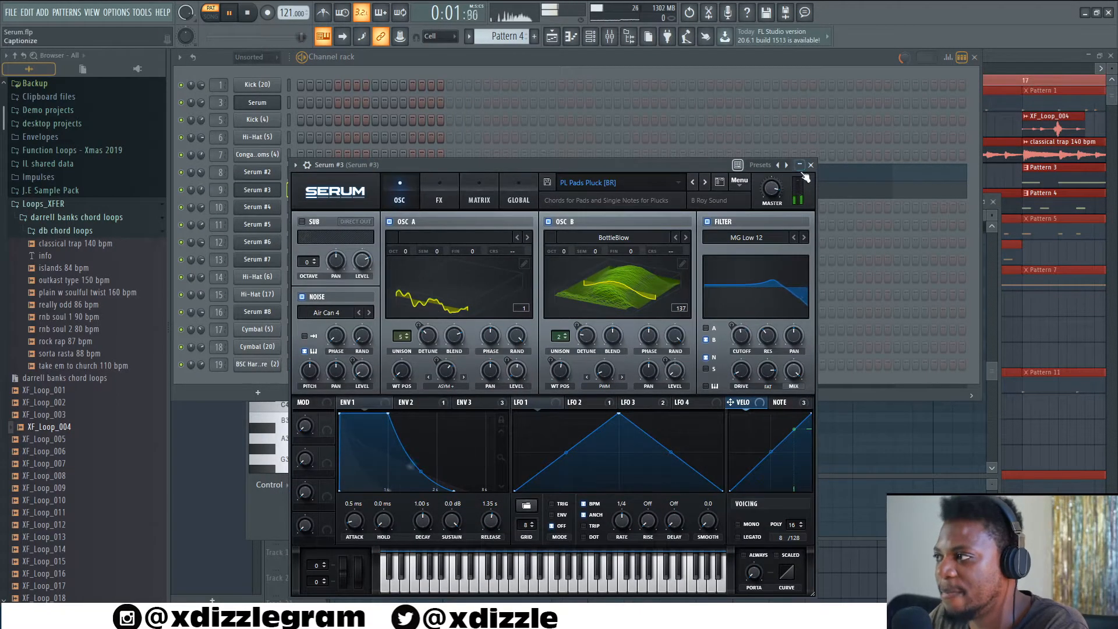
left_click(807, 163)
key("space")
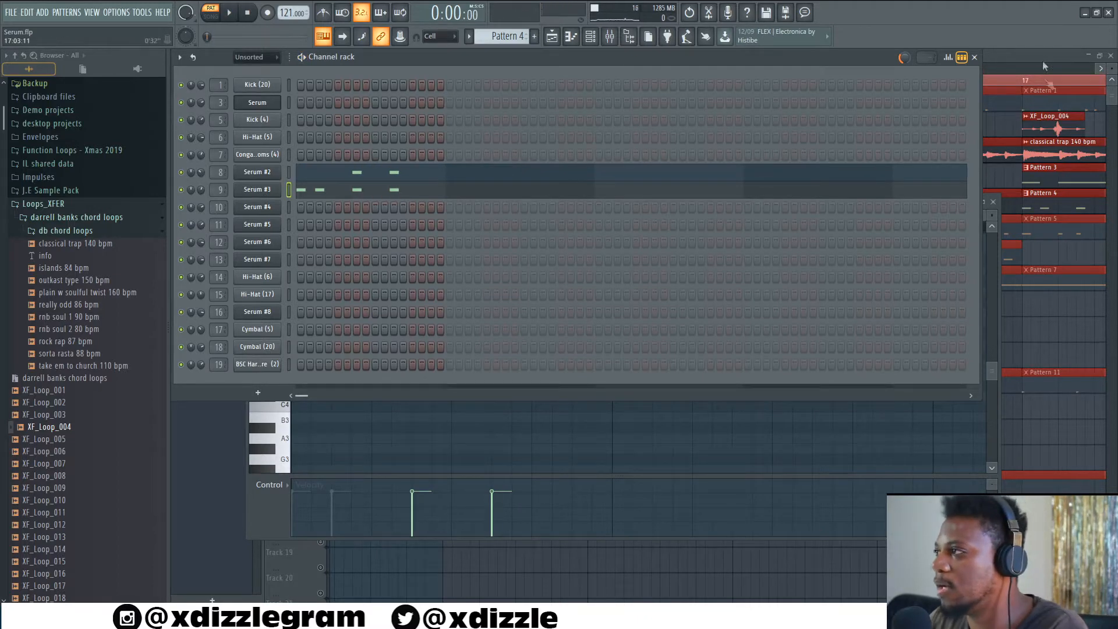
Return to the playlist, play the arrangement in song mode, and unmute Track 6.
left_click(629, 36)
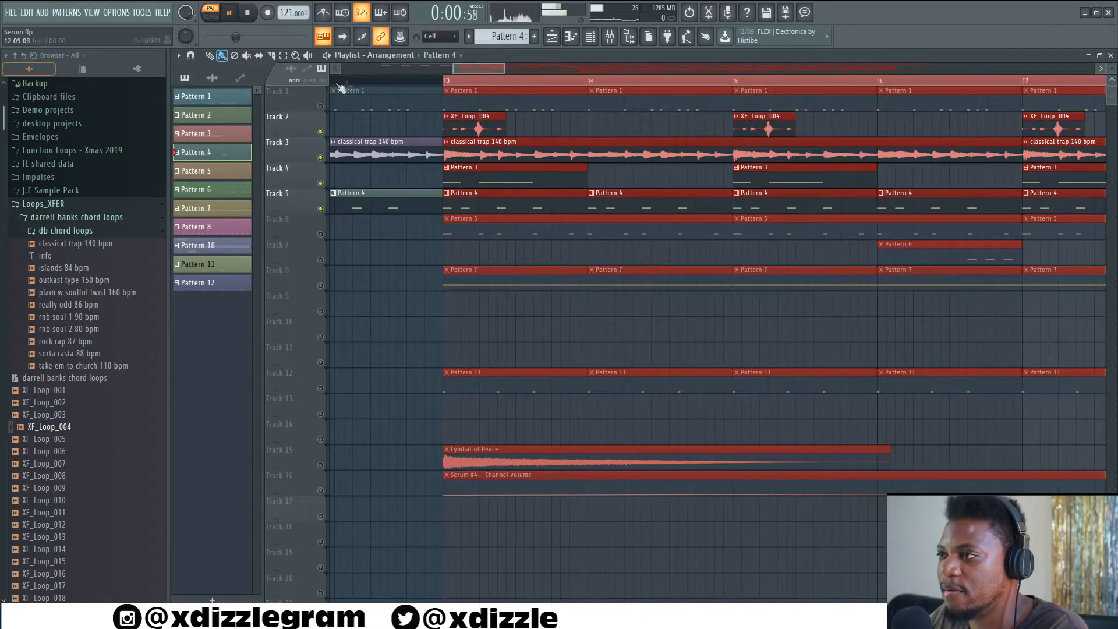
left_click(210, 16)
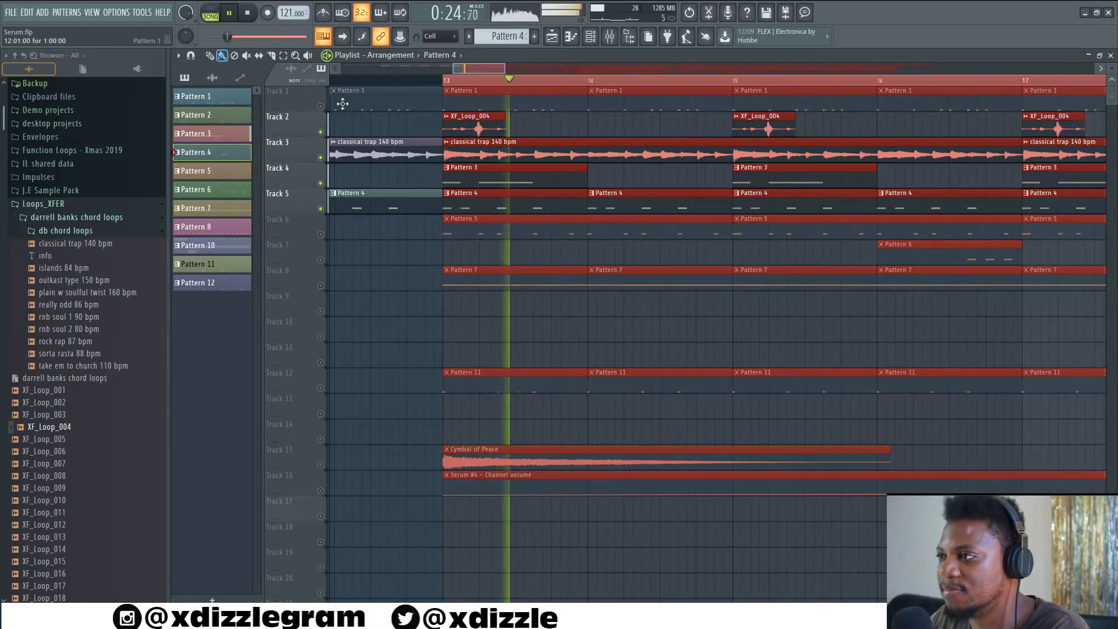
left_click(320, 234)
Open Pattern 5 from Track 6, stop playback, and inspect the preset loaded in Serum #5.
double_click(479, 238)
key("space")
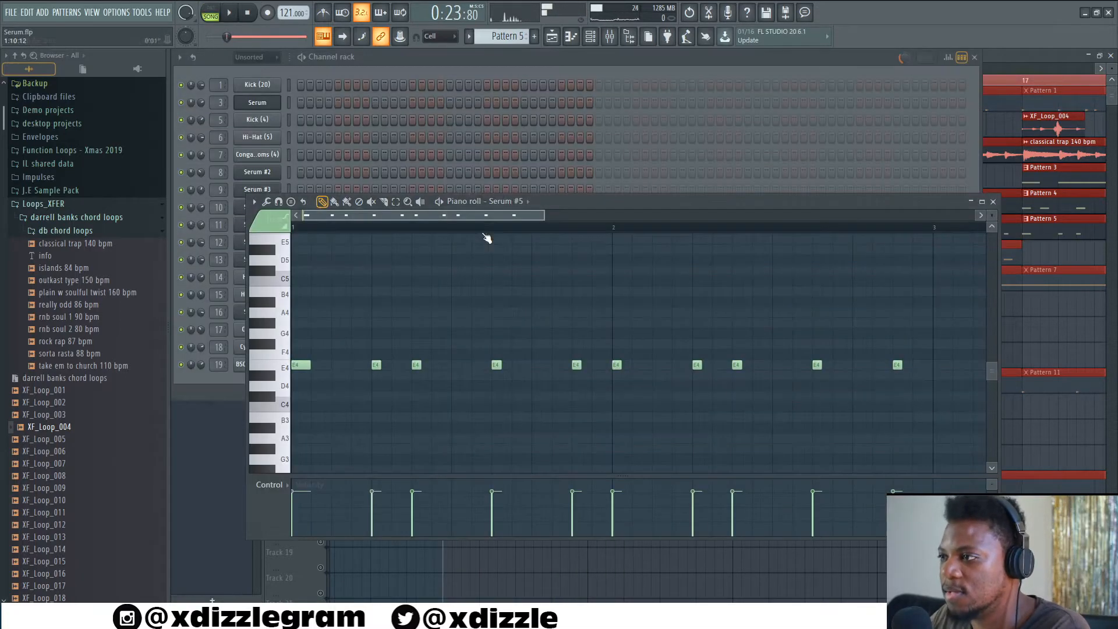
left_click(436, 60)
left_click(268, 225)
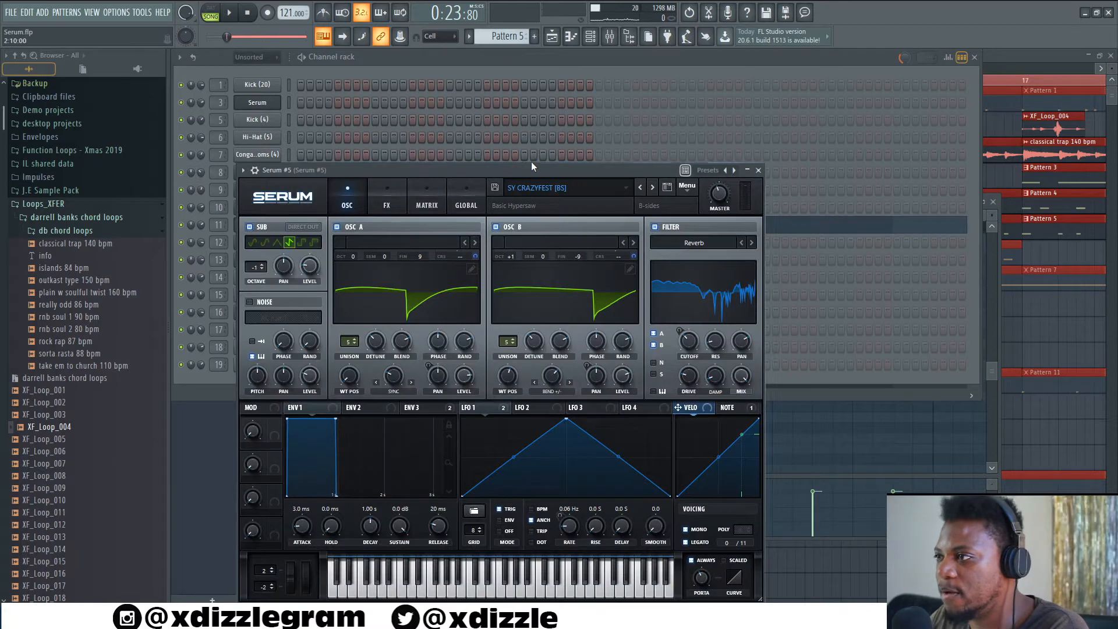
Show the Serum #5 notes in the channel rack, play Pattern 5 on its own, and return to the playlist.
left_click(487, 64)
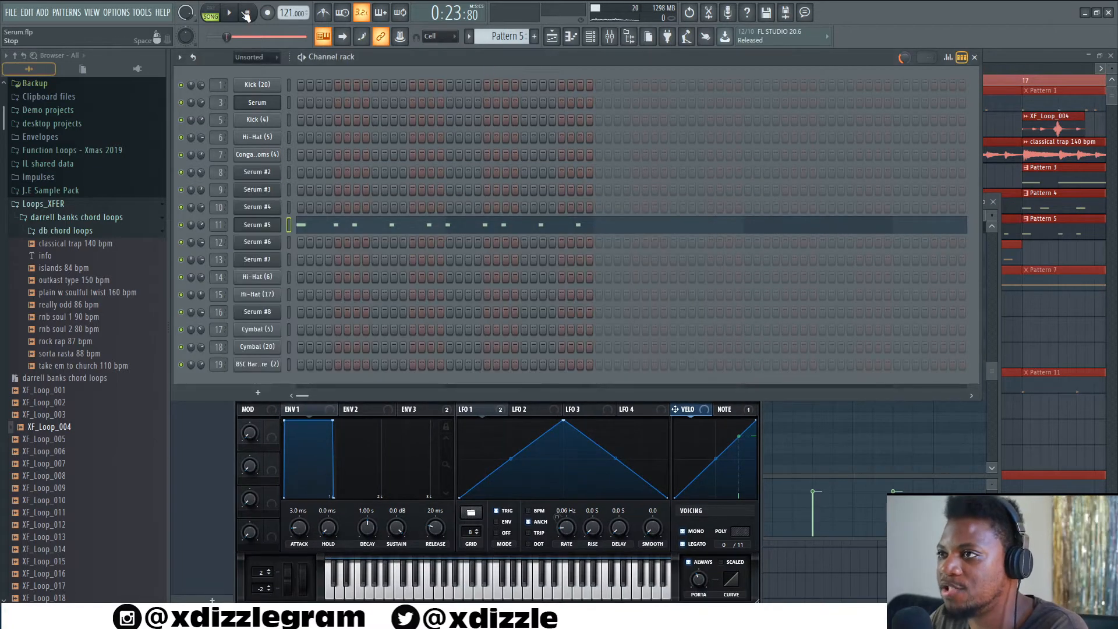
key("space")
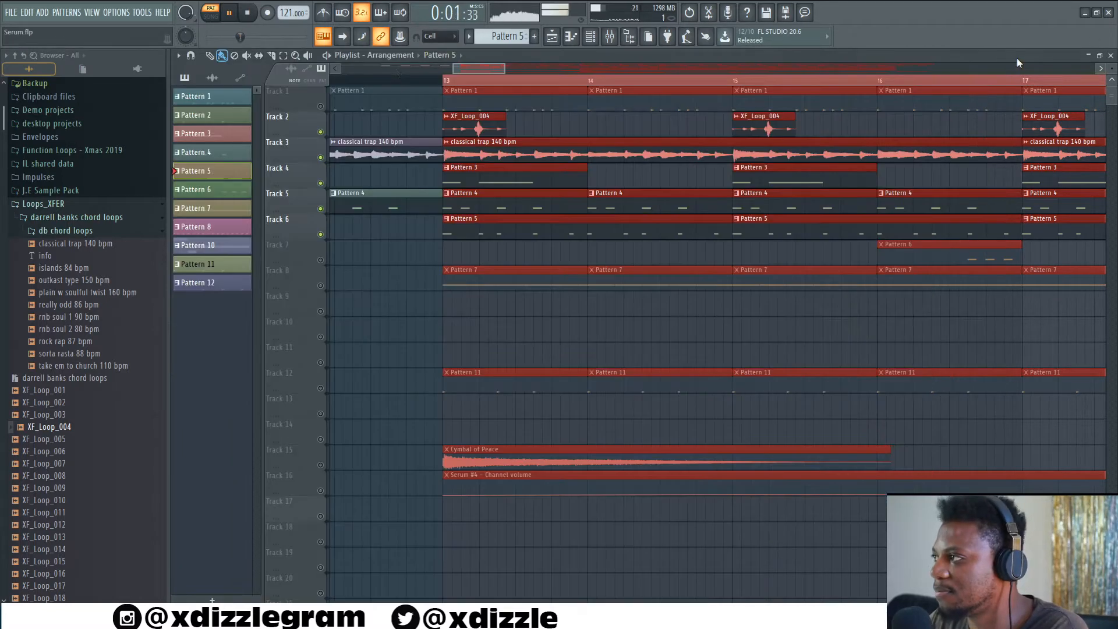
key("F5")
Play the arrangement in song mode from bar 13, and unmute Track 7.
left_click(210, 17)
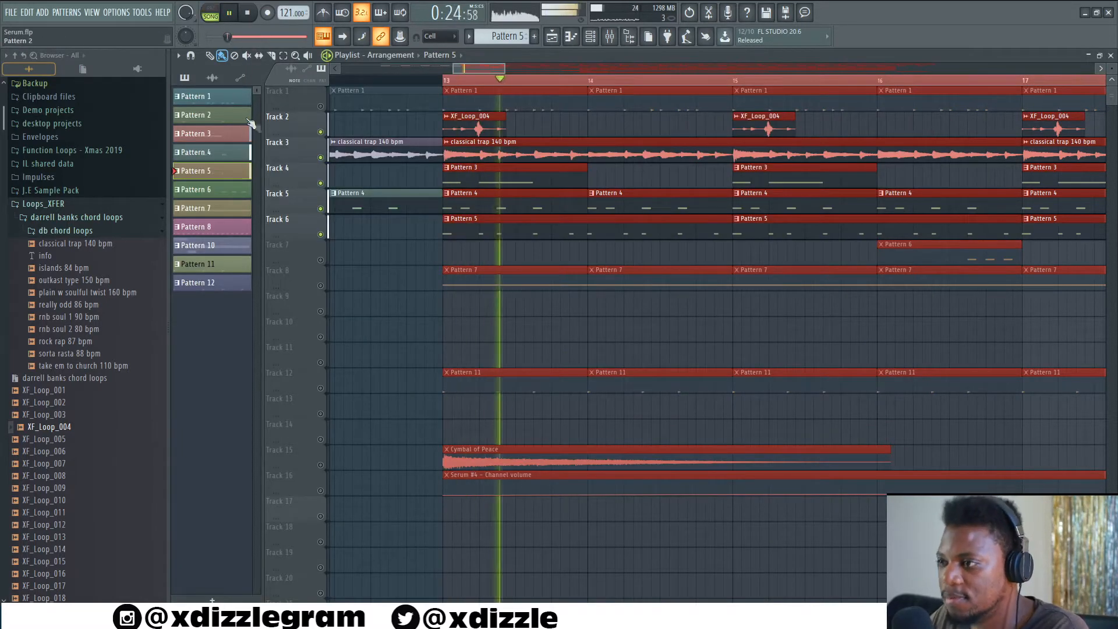
scroll(472, 83, "down", 6)
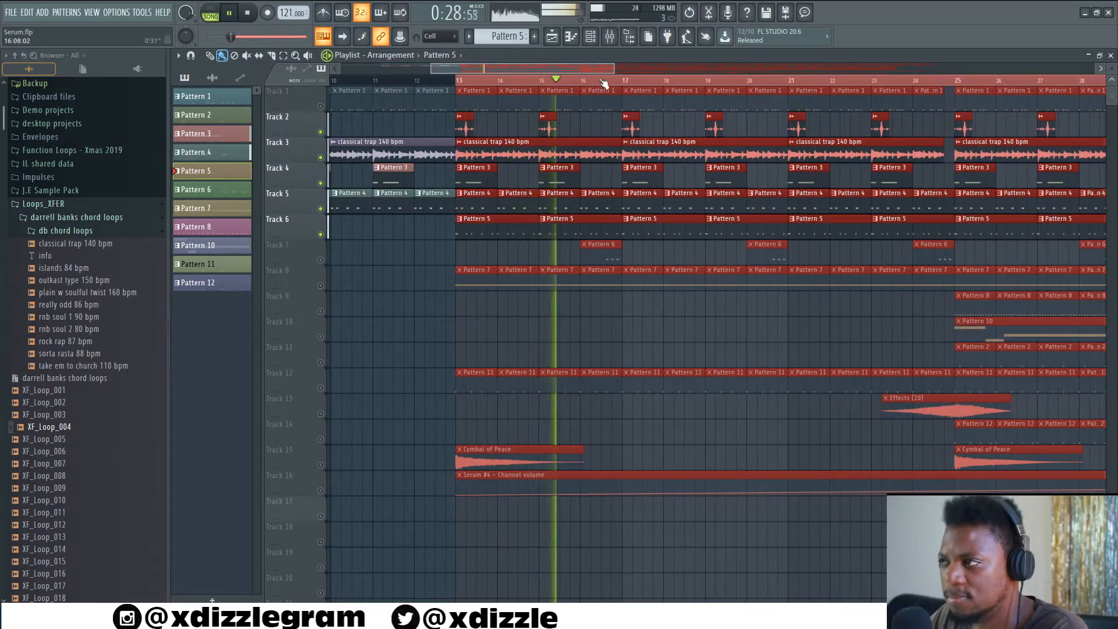
scroll(595, 86, "up", 1)
left_click(320, 260)
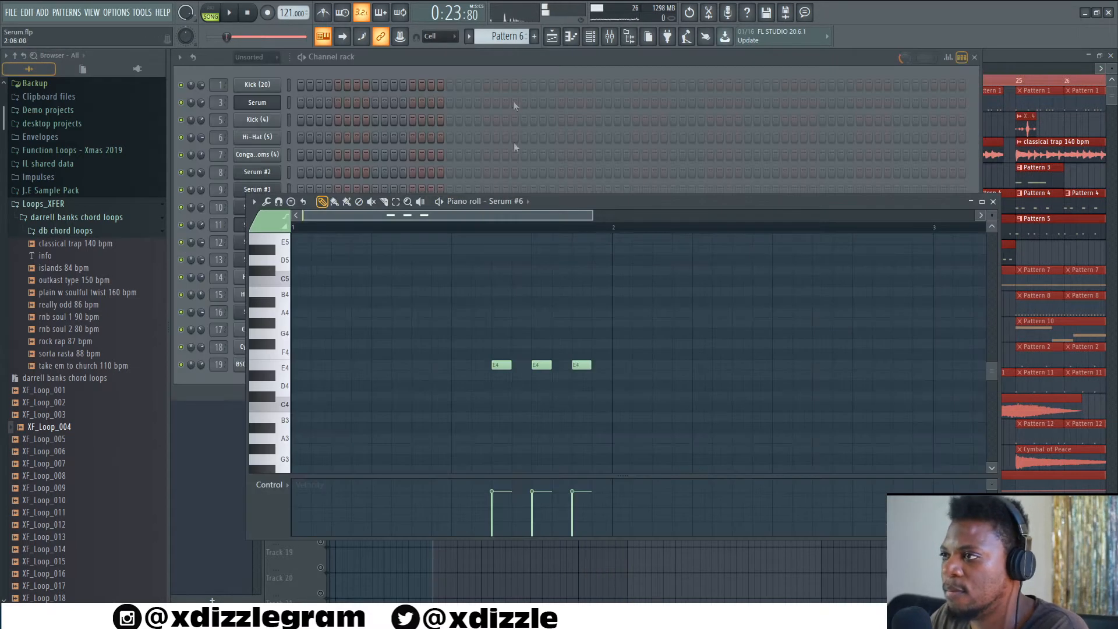
Show Pattern 6 in the channel rack, and inspect the preset loaded in Serum #6.
left_click(994, 71)
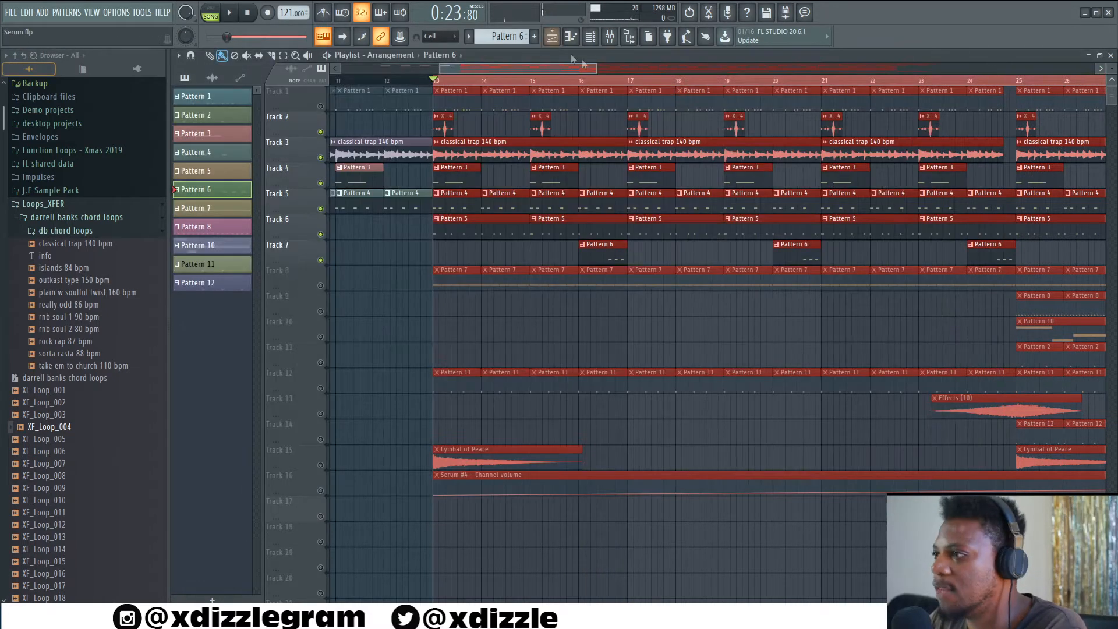
double_click(508, 59)
double_click(401, 58)
left_click(257, 242)
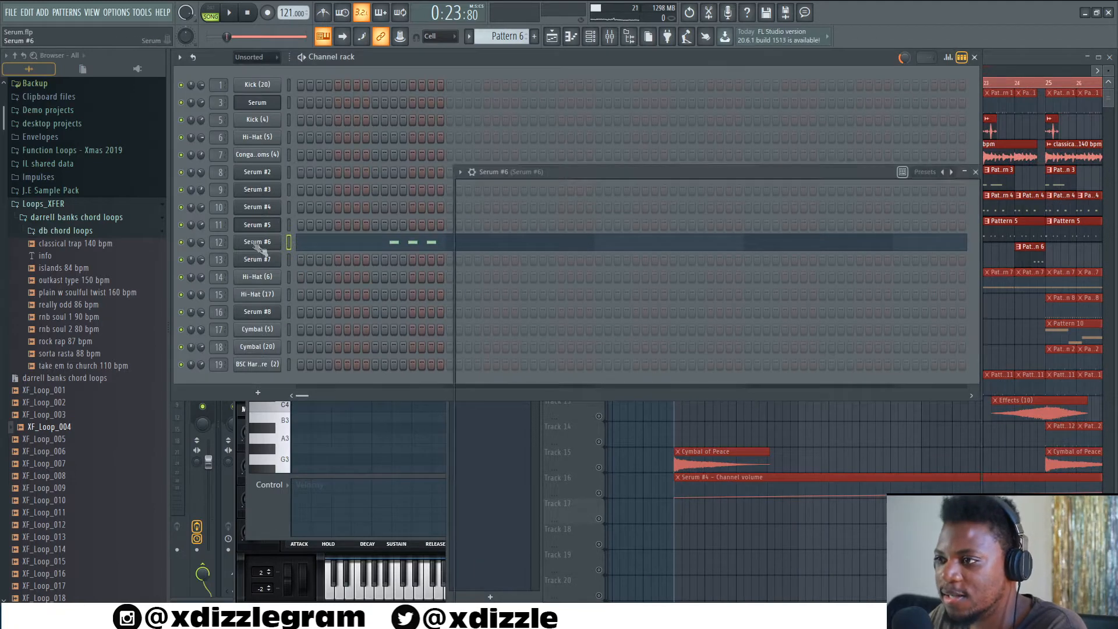
left_click_drag(650, 175, 414, 149)
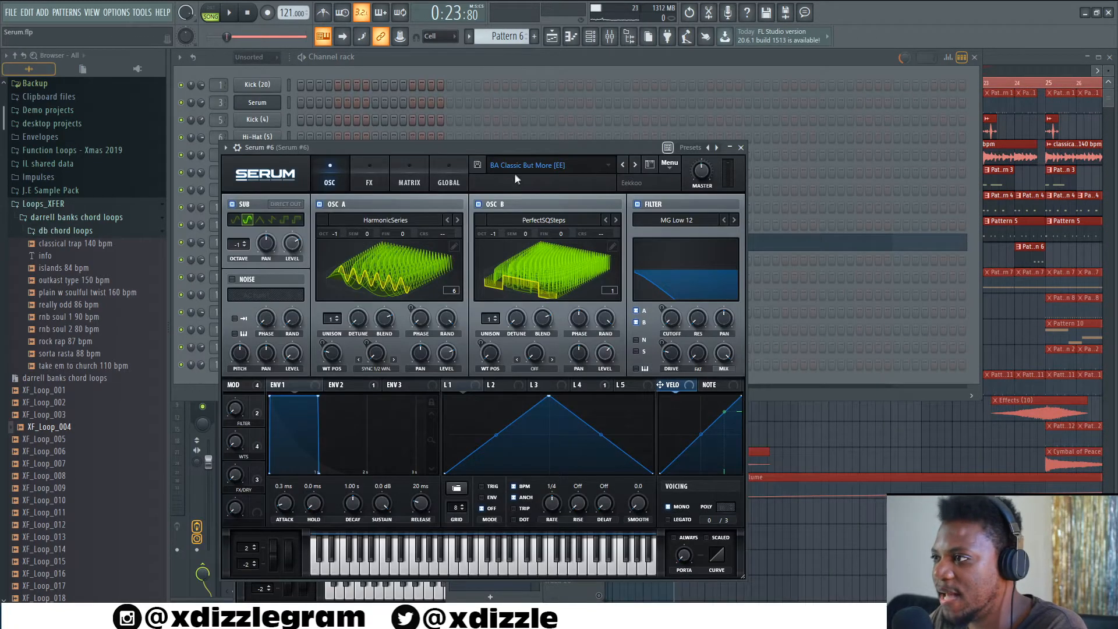
Switch to pattern mode and play Pattern 6 on its own with its channel rack notes in view.
left_click(515, 62)
left_click(210, 15)
key("space")
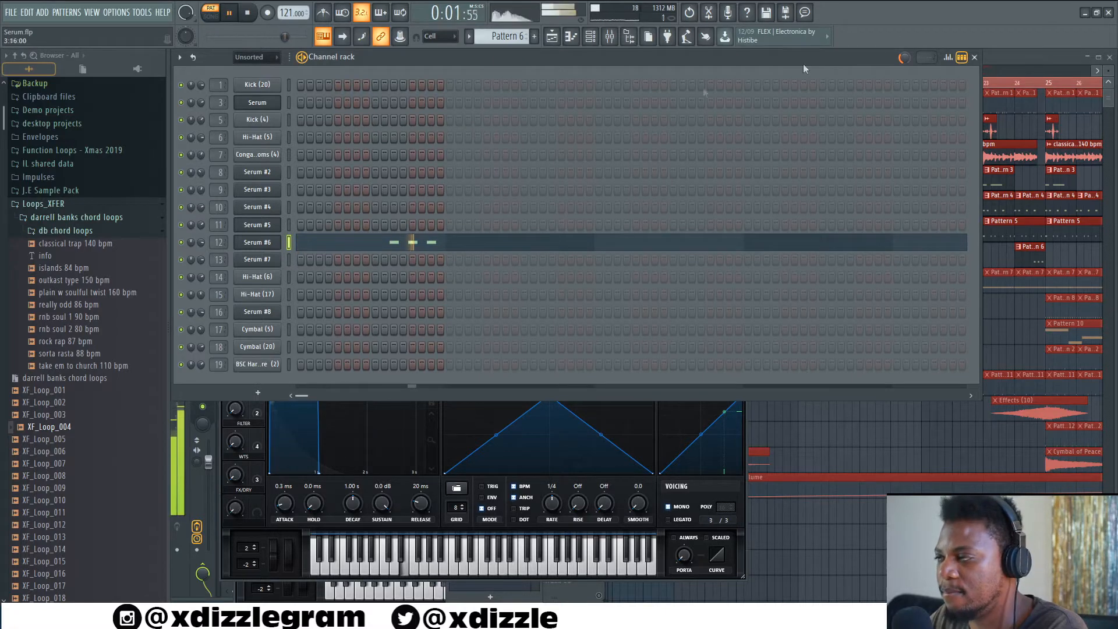
Return to the playlist and play the arrangement in song mode, following the Pattern 6 clips on Track 7.
left_click(1000, 61)
scroll(753, 89, "up", 2)
key("space")
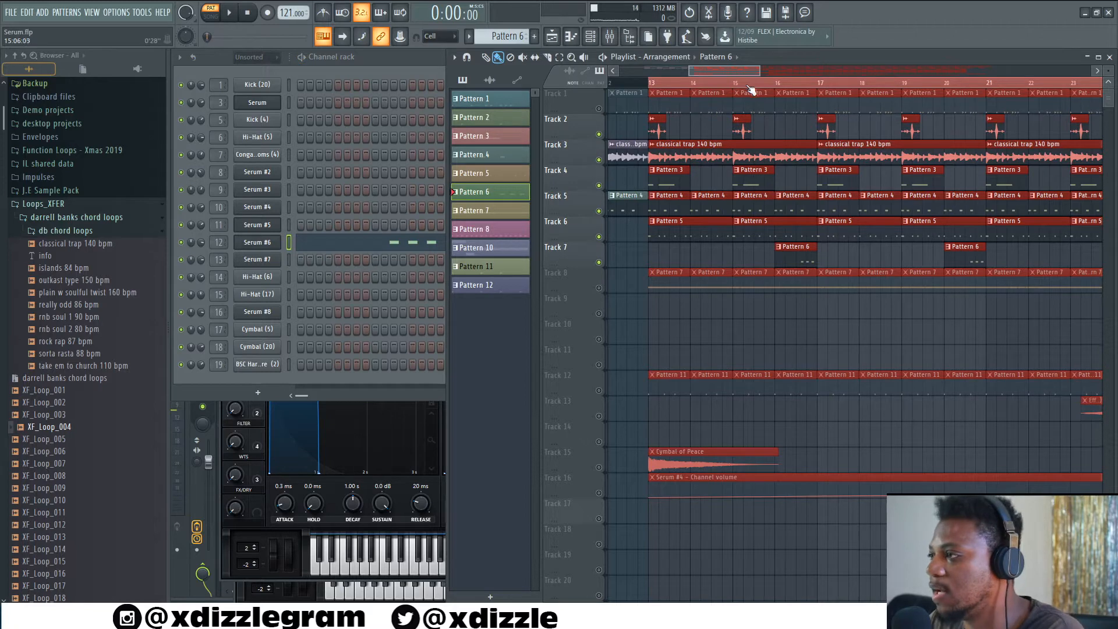
left_click(210, 15)
key("space")
left_click(761, 83)
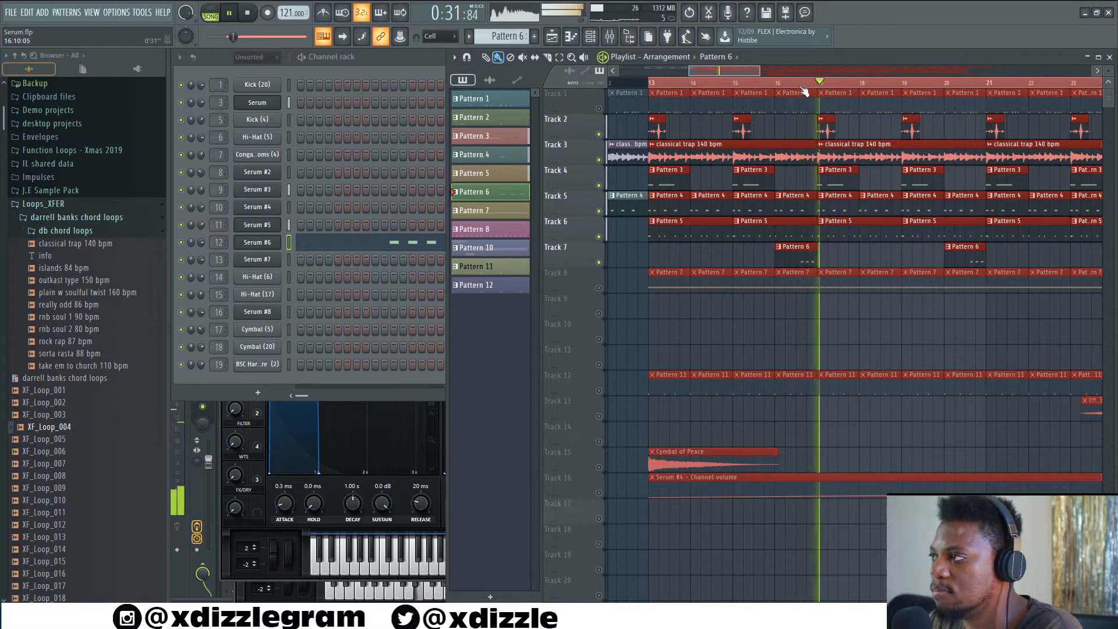
left_click_drag(735, 72, 772, 63)
left_click_drag(778, 57, 748, 75)
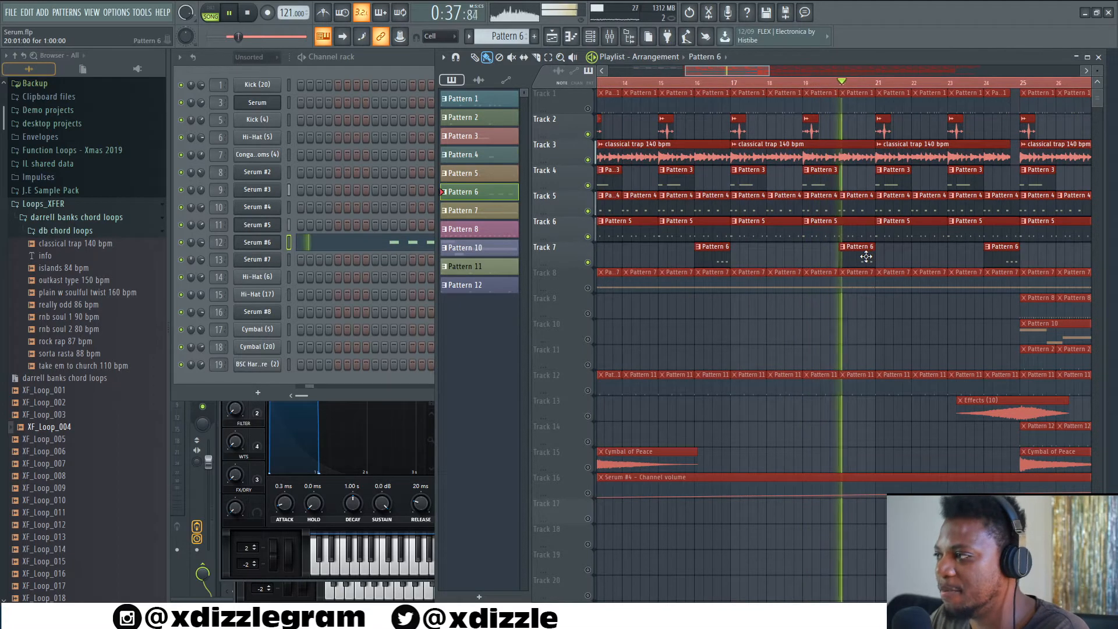
scroll(722, 90, "down", 2)
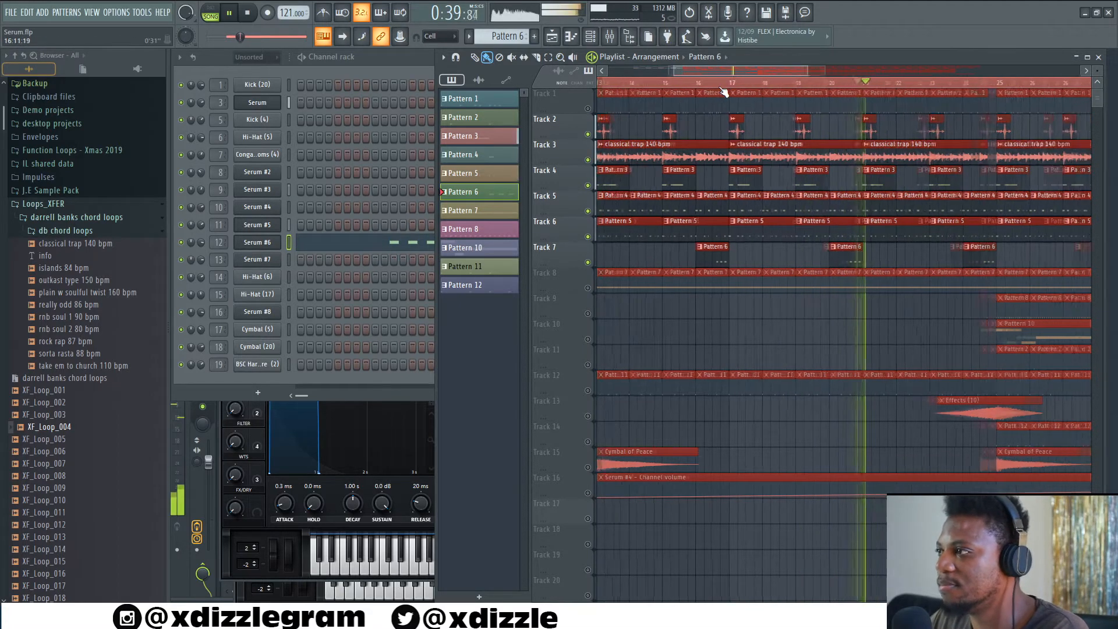
Stop playback, unmute Track 8, and play the arrangement again from bar 13.
key("space")
left_click(587, 288)
key("space")
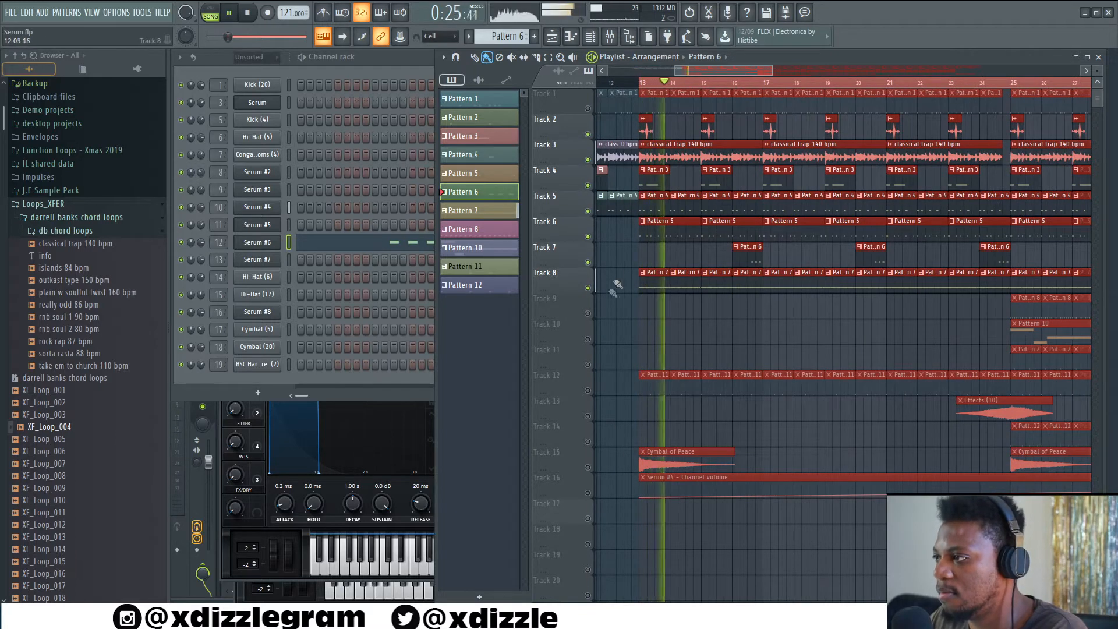
Show Pattern 7 in the channel rack, stop playback, and inspect the preset loaded in Serum #4.
double_click(652, 281)
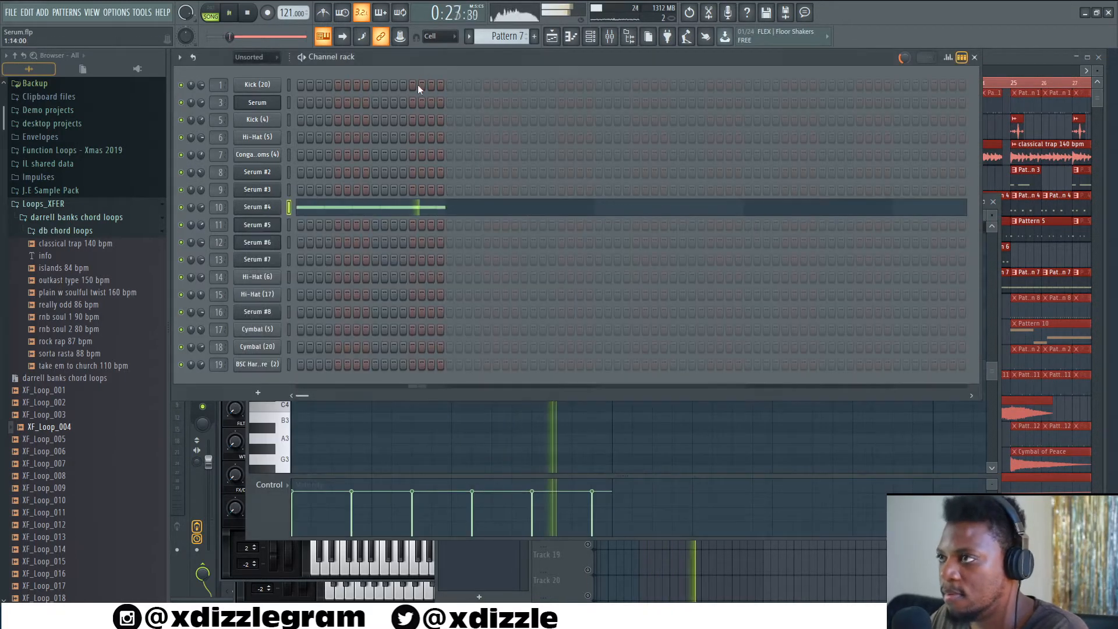
key("space")
left_click(245, 206)
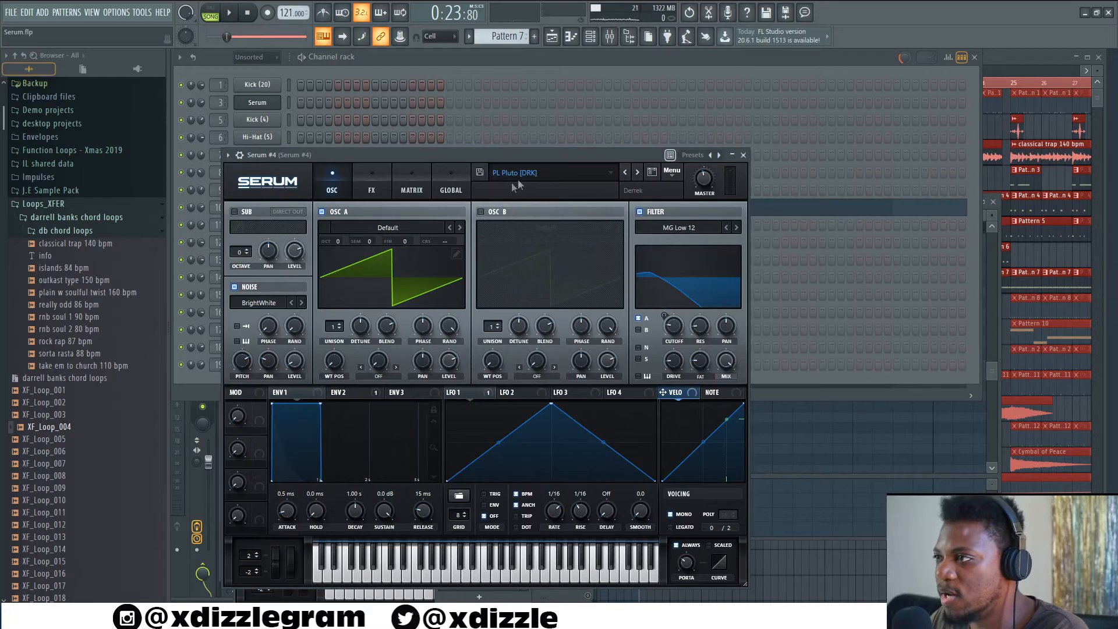
Switch to pattern mode and play Pattern 7 on its own with the channel rack in view.
left_click(514, 71)
left_click(208, 13)
key("space")
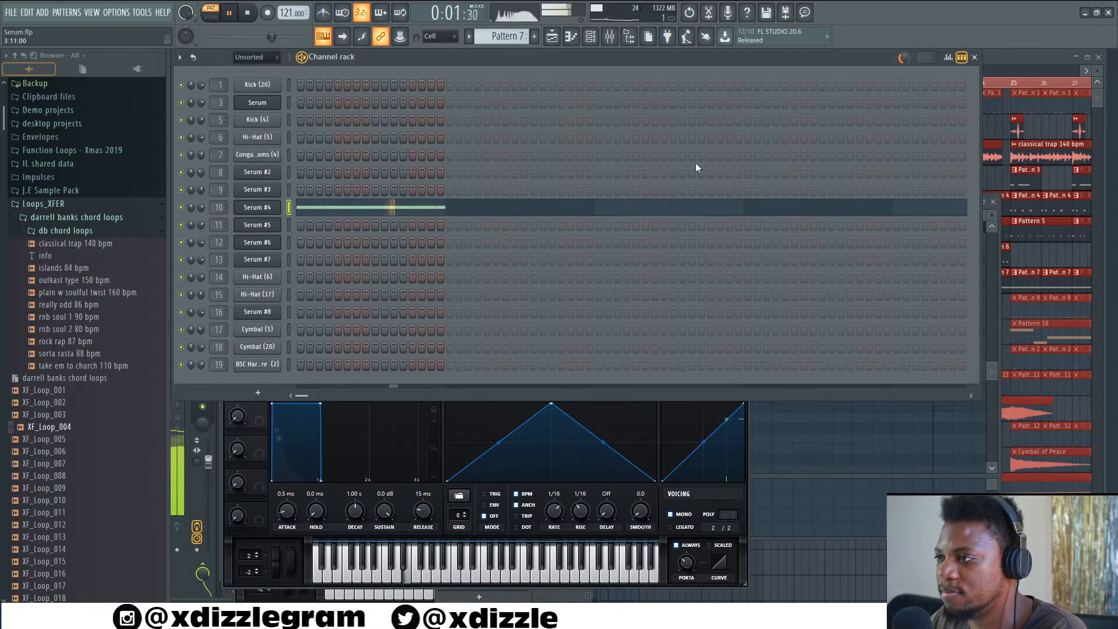
Examine the Serum #4 notes in the piano roll while playing Pattern 7.
left_click(432, 206)
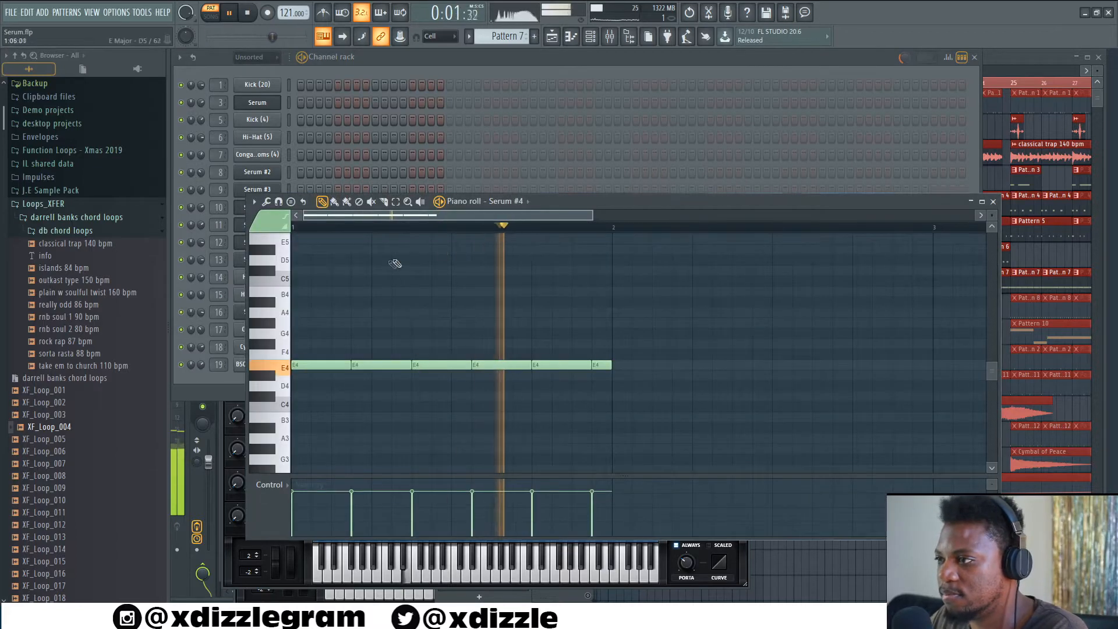
left_click_drag(617, 203, 627, 191)
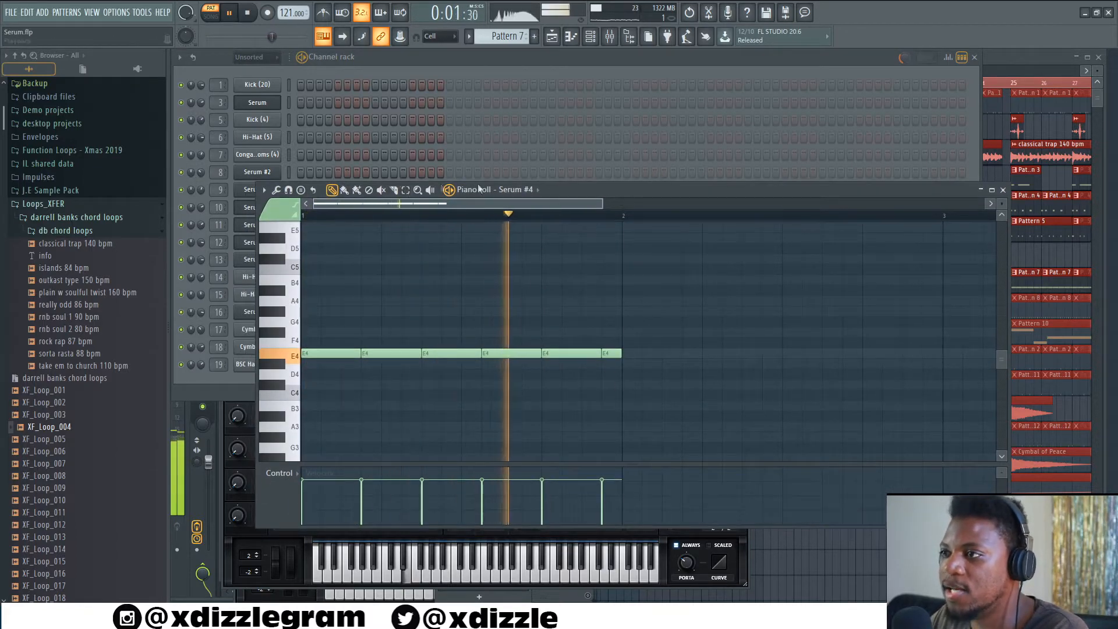
key("space")
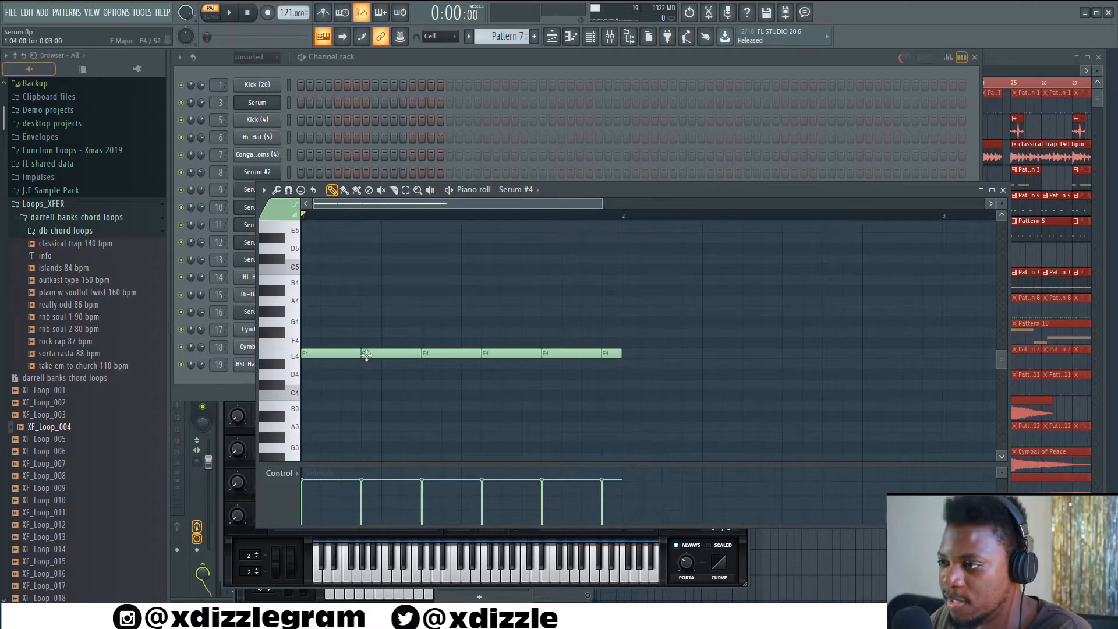
key("space")
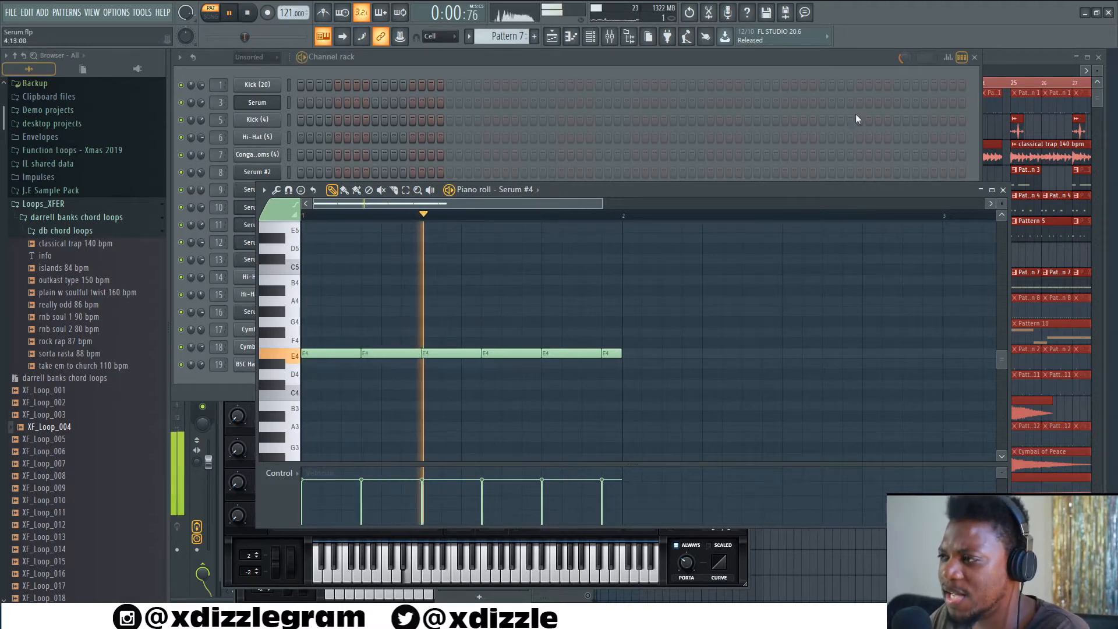
Return to the playlist, play the arrangement in song mode from bar 13, and unmute Track 12.
double_click(1014, 57)
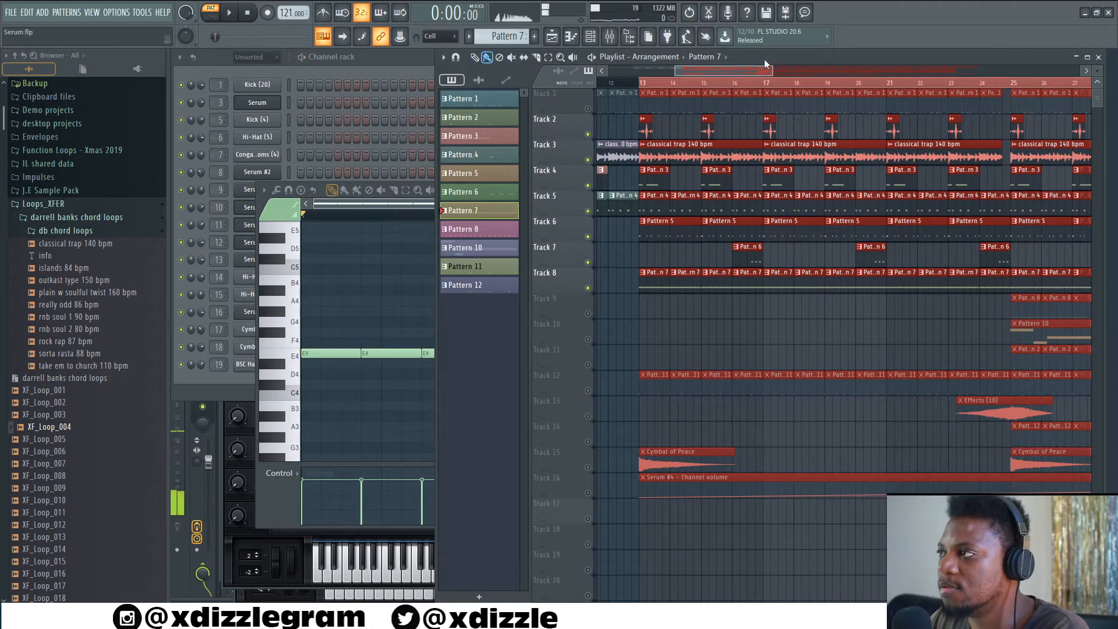
key("space")
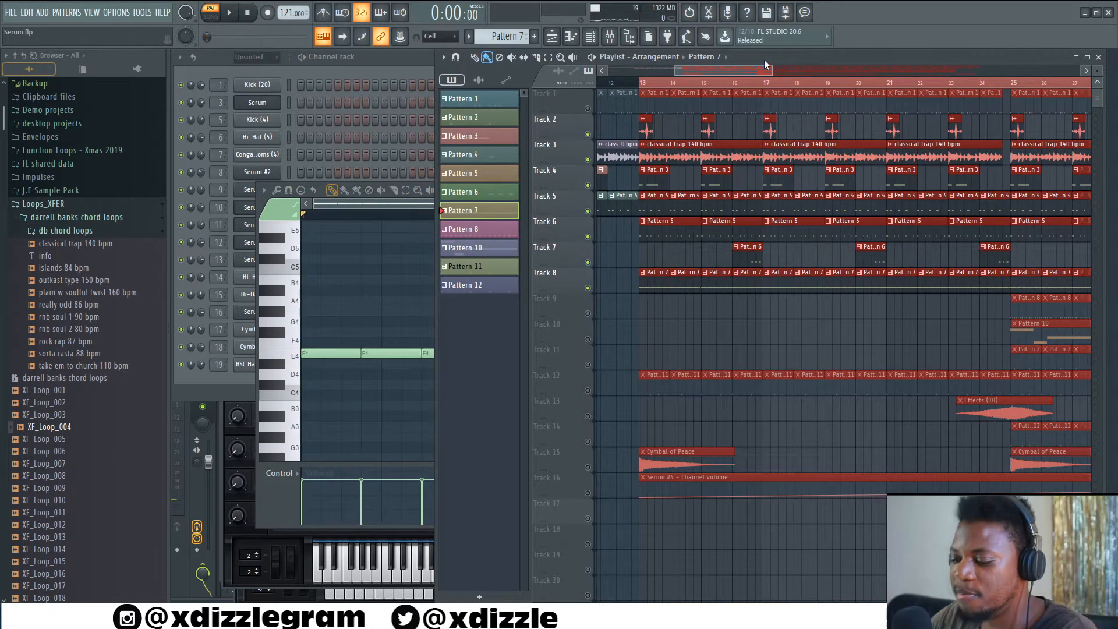
left_click(219, 15)
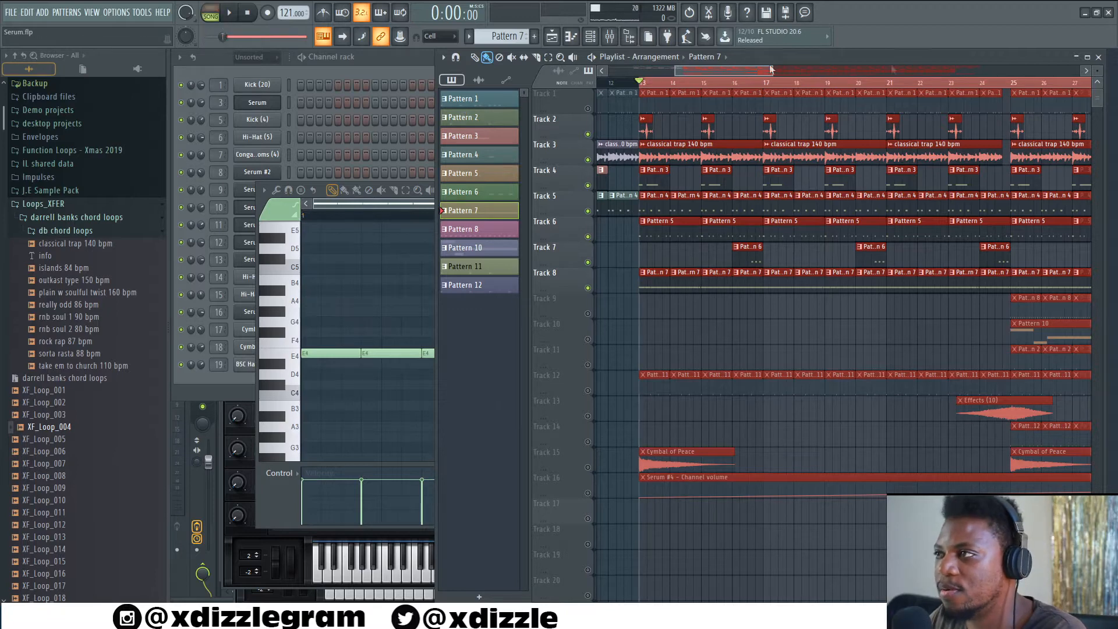
key("space")
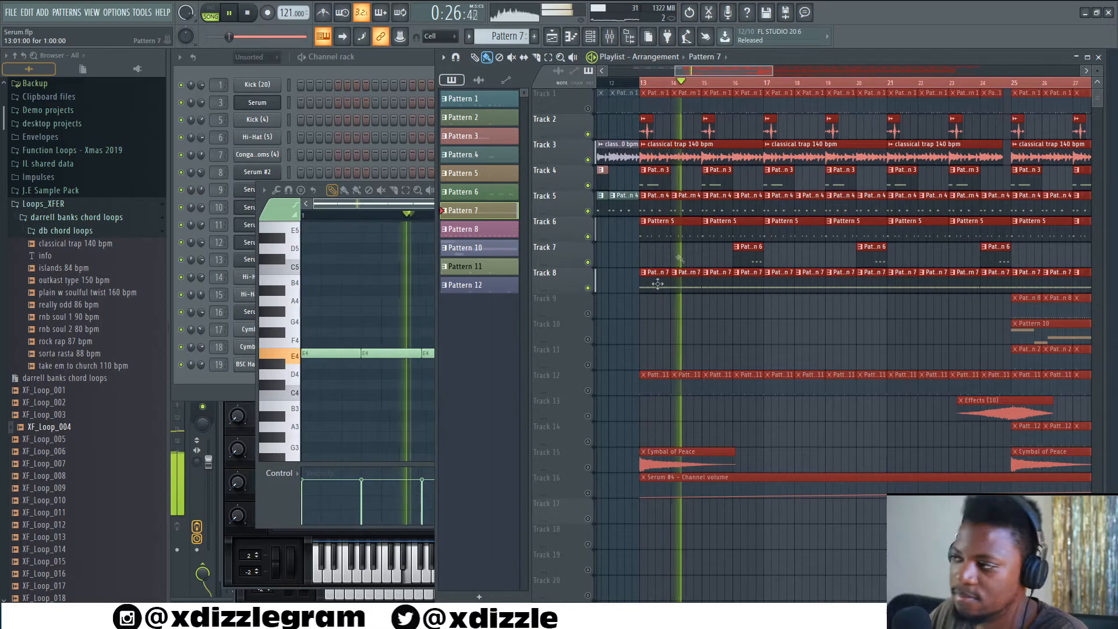
scroll(697, 82, "down", 3)
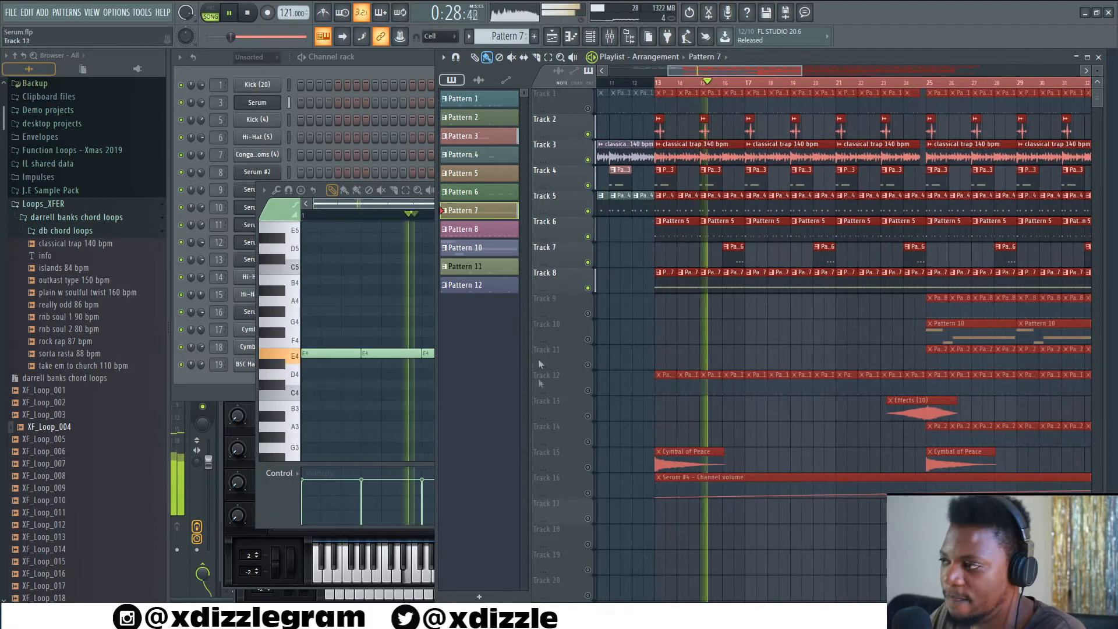
left_click(587, 391)
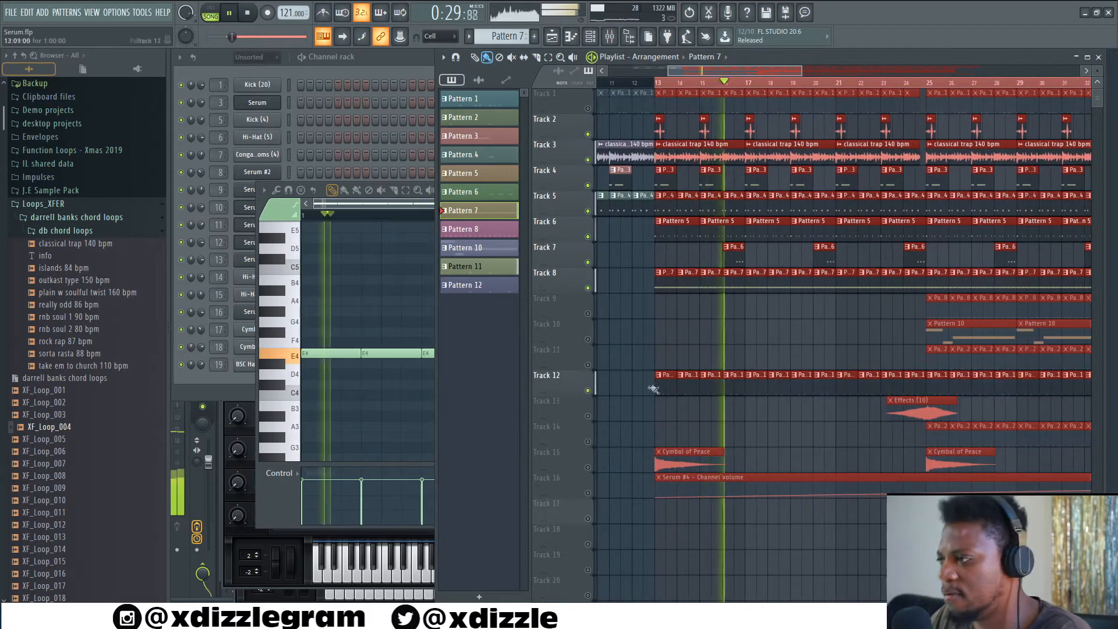
Show Pattern 11 in the channel rack, stop playback, and inspect the Cymbal (20) sample settings.
double_click(682, 391)
left_click(404, 67)
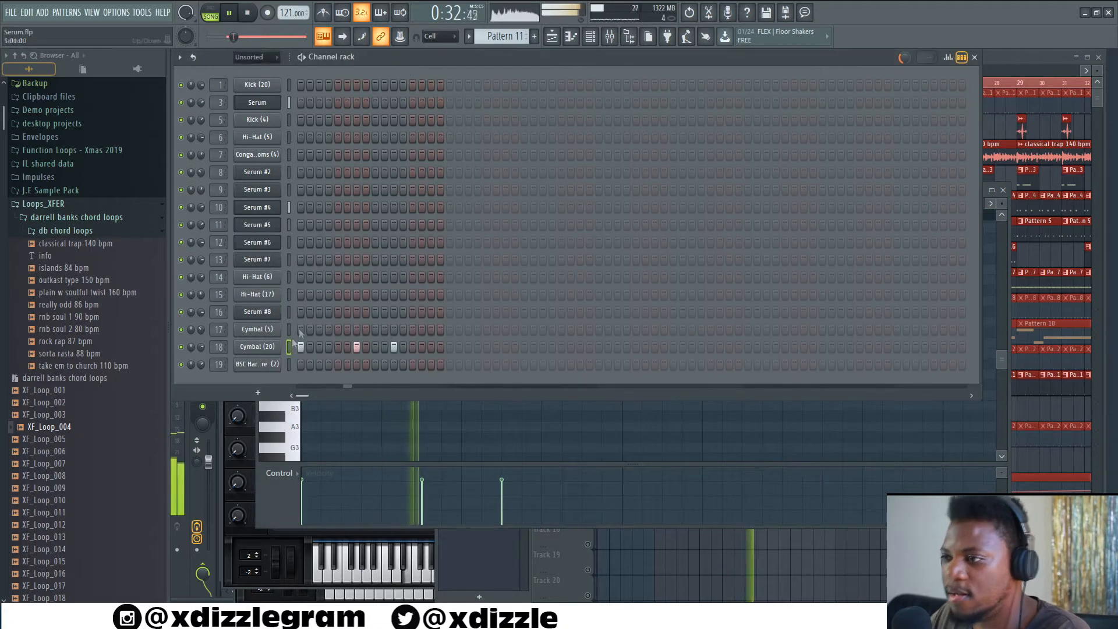
key("space")
left_click(268, 348)
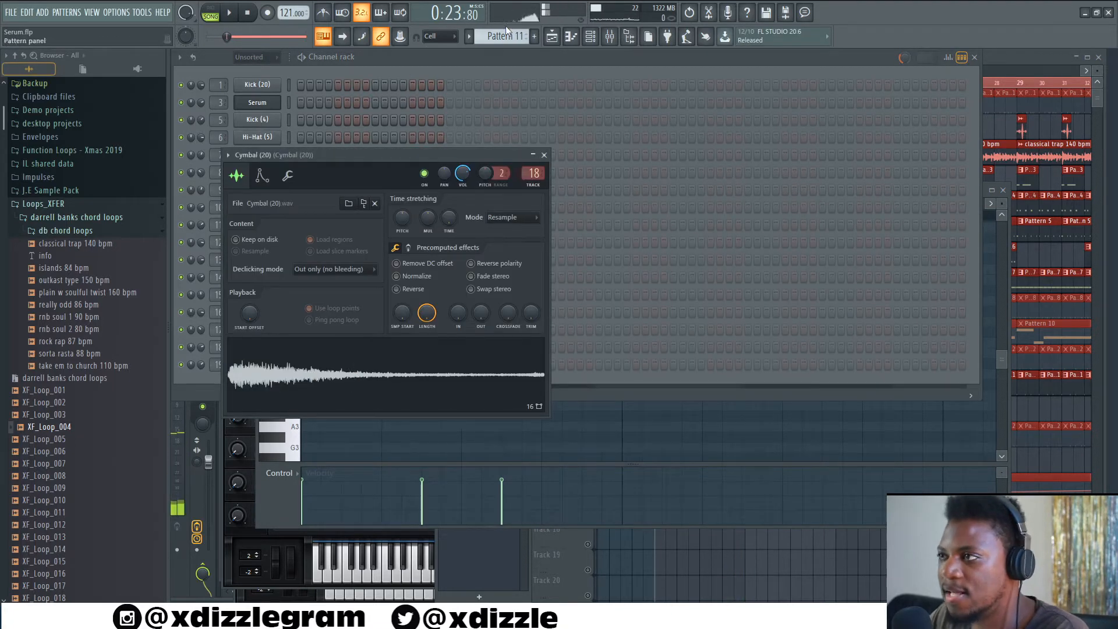
Return to the playlist, play the arrangement briefly from bar 13, and unmute Track 1 before playing it again.
left_click(513, 71)
left_click(1010, 55)
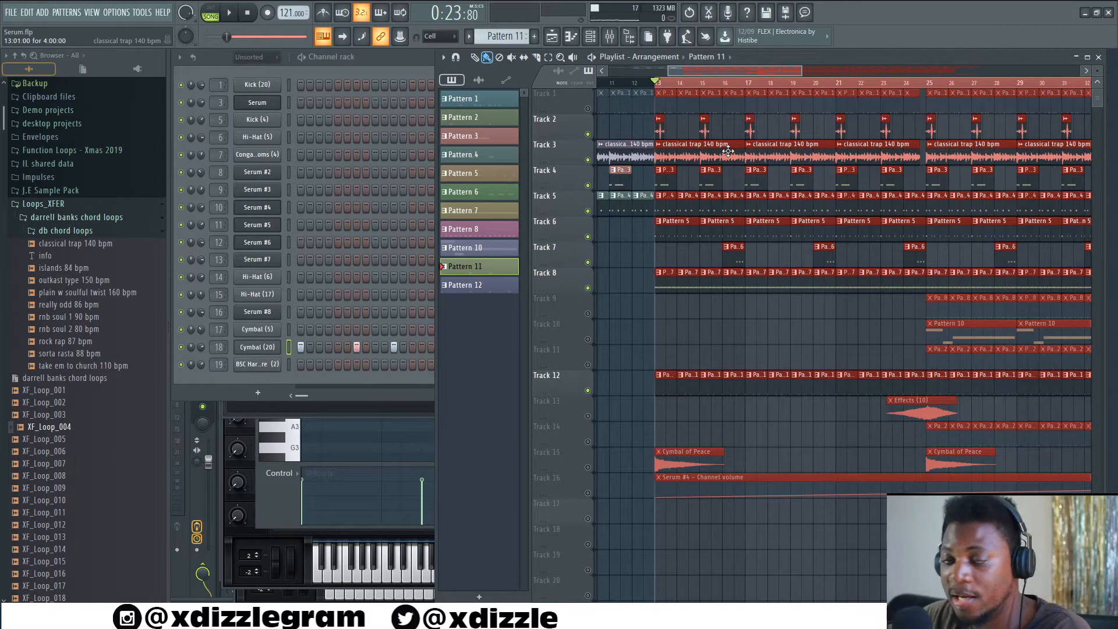
key("space")
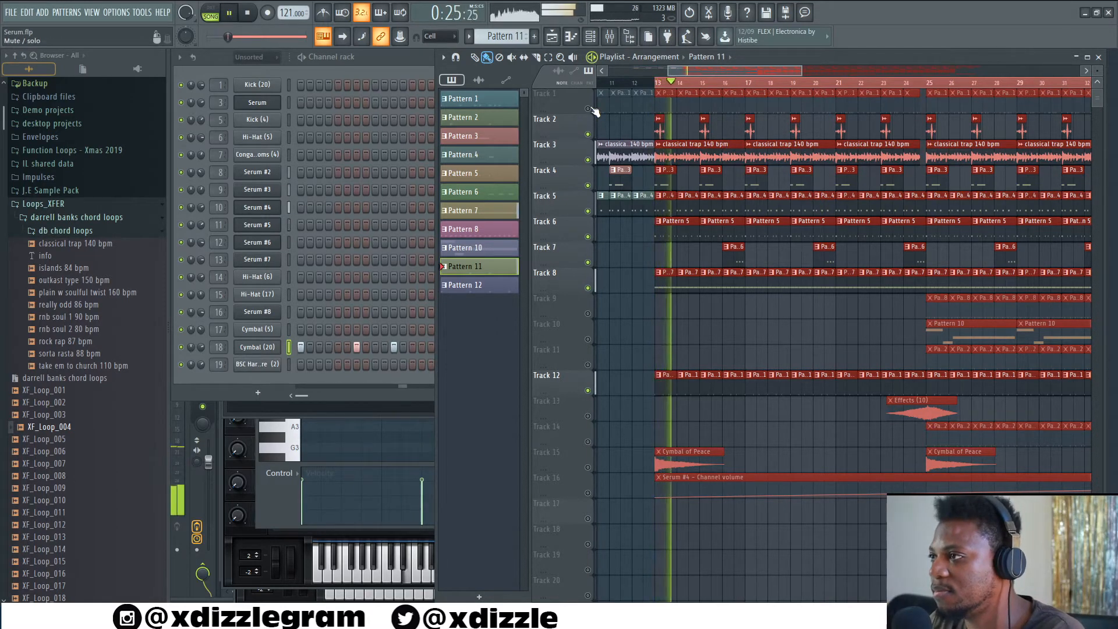
key("space")
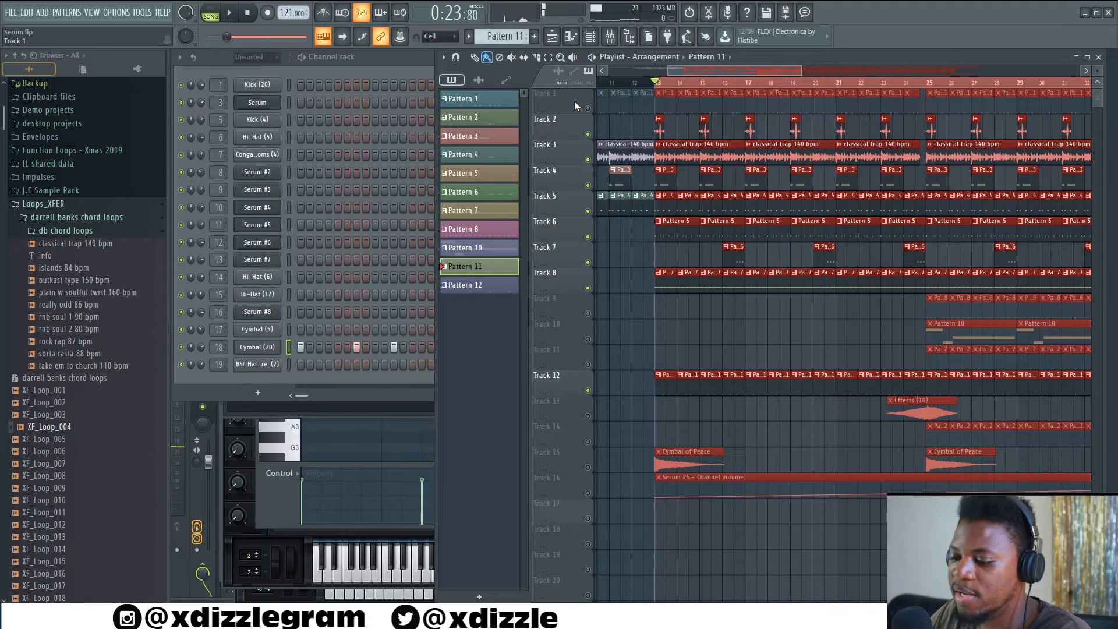
left_click(588, 109)
key("space")
Show the Pattern 1 drum steps in the channel rack and play the pattern on its own in pattern mode.
double_click(665, 109)
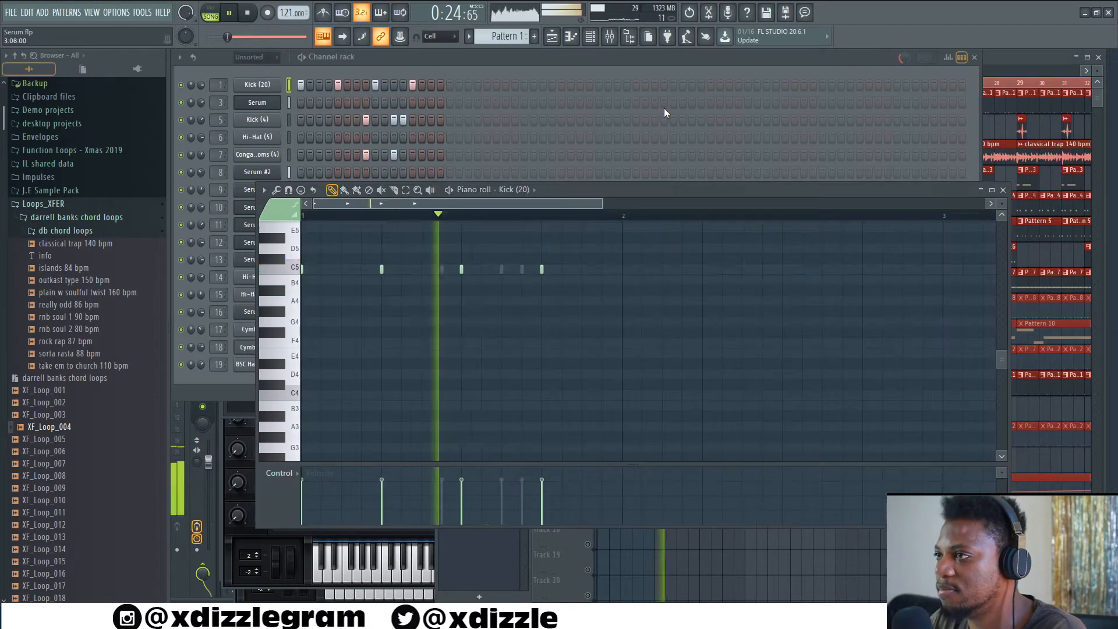
left_click(424, 56)
key("space")
left_click(210, 12)
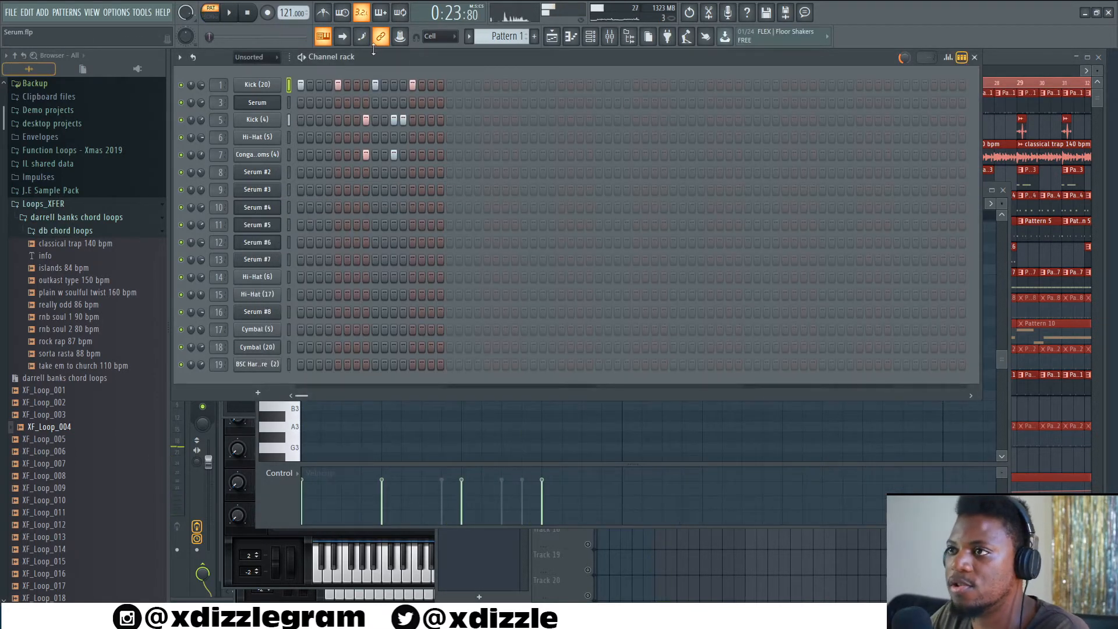
key("space")
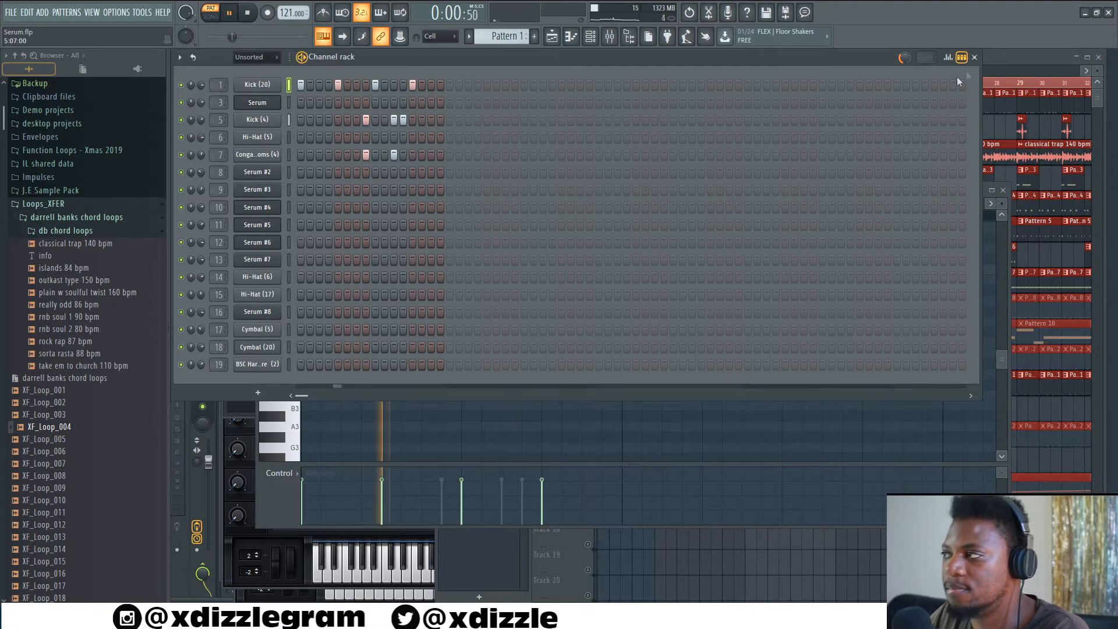
Return to the playlist and maximize its window to show more of the arrangement.
left_click(1000, 59)
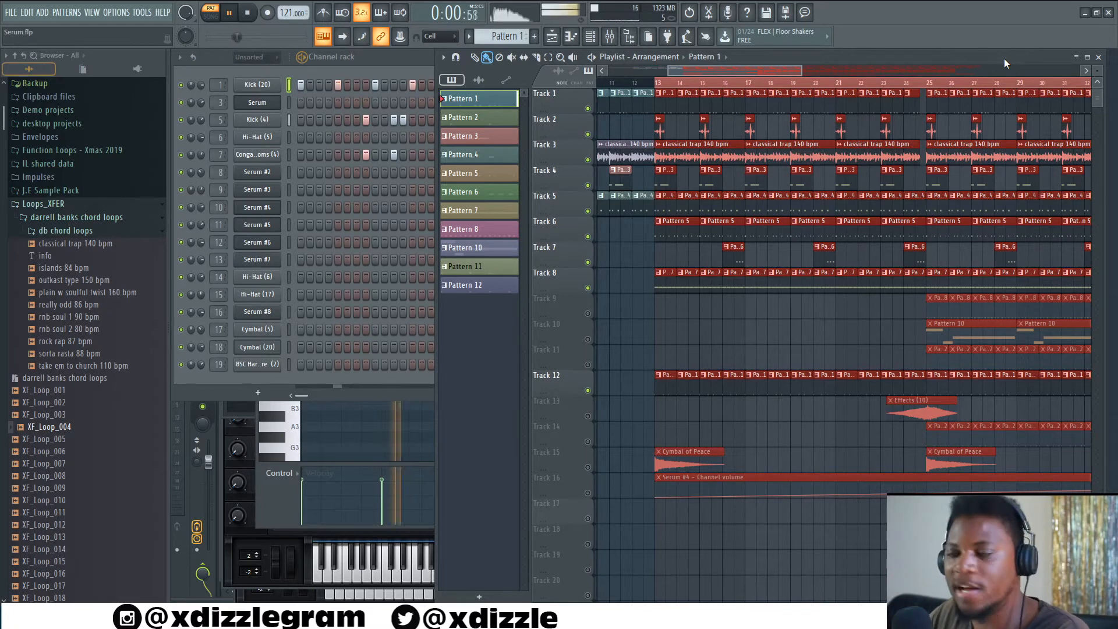
double_click(797, 58)
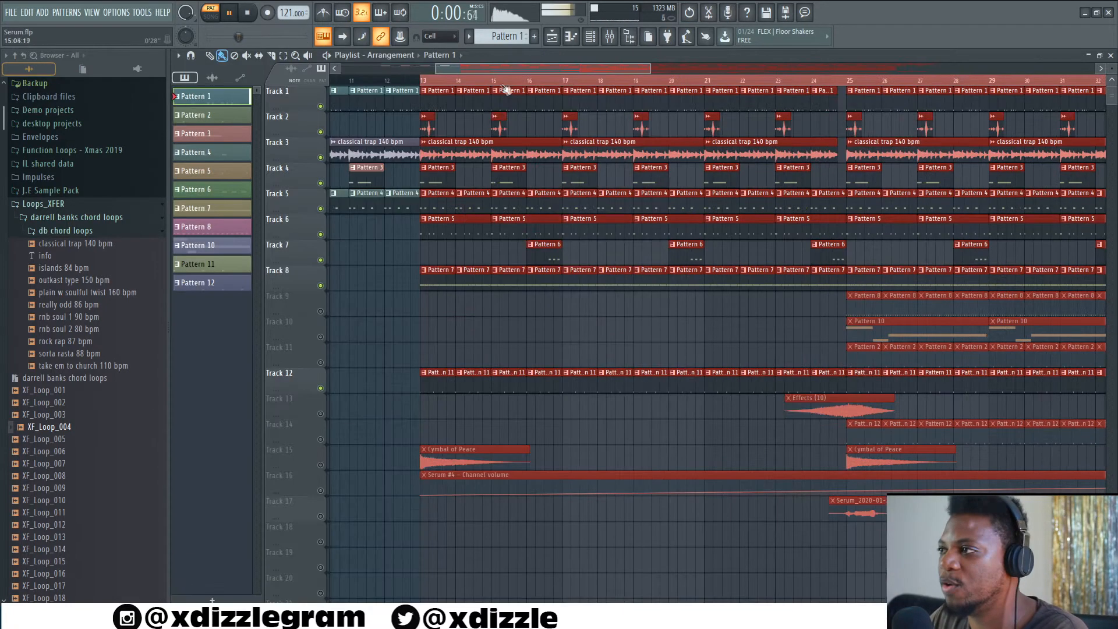
scroll(551, 70, "down", 4)
scroll(551, 71, "up", 3)
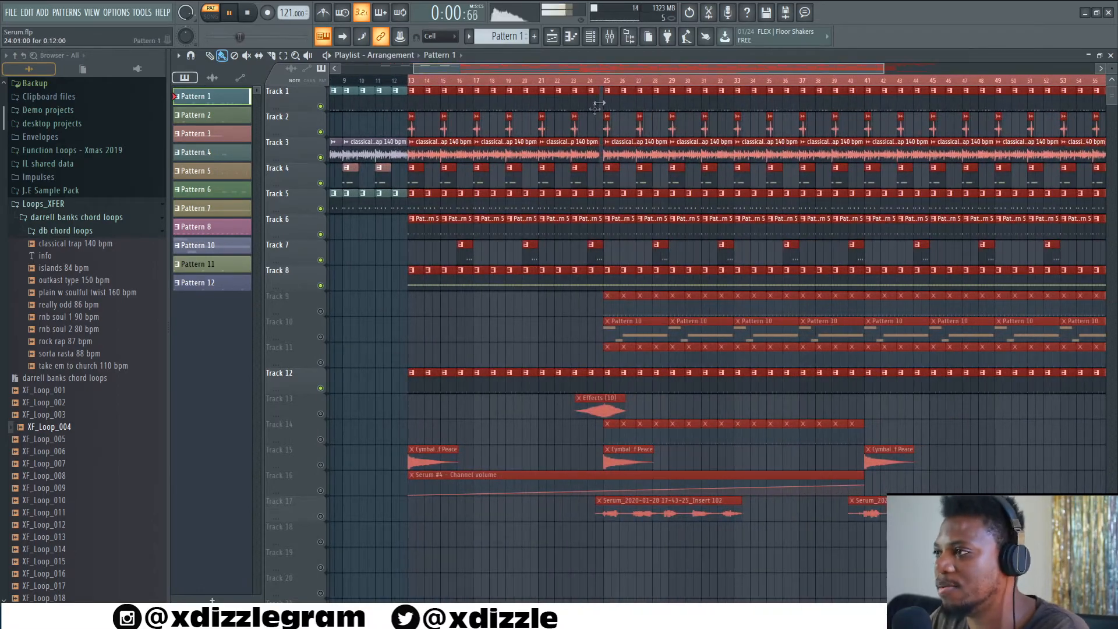
Stop playback, switch to song mode, and select bars 25 to 61 on the playlist timeline.
left_click(600, 82)
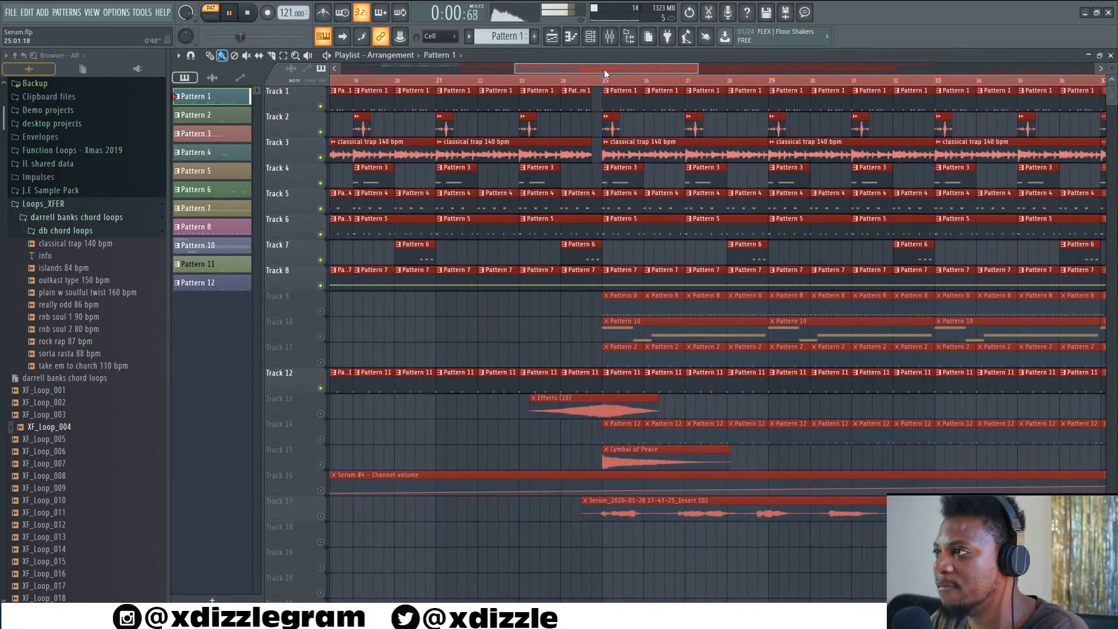
scroll(559, 82, "up", 2)
key("space")
mouse_move(504, 71)
left_mouse_down()
mouse_move(538, 71)
mouse_move(495, 74)
left_mouse_up()
left_click_drag(578, 73, 615, 84)
scroll(648, 72, "down", 6)
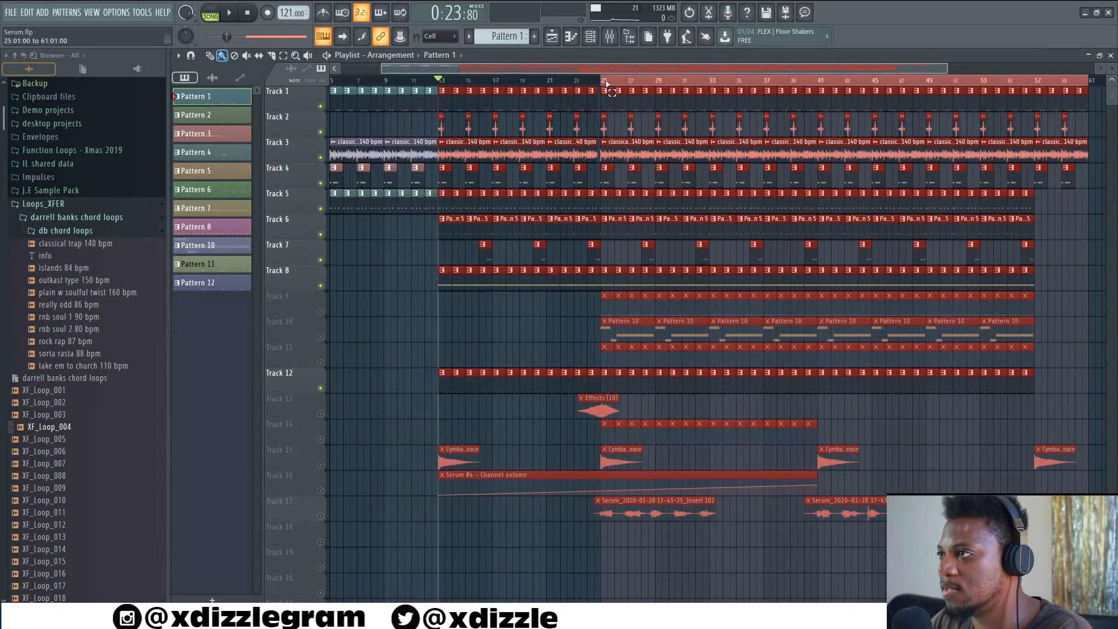
scroll(614, 85, "up", 3)
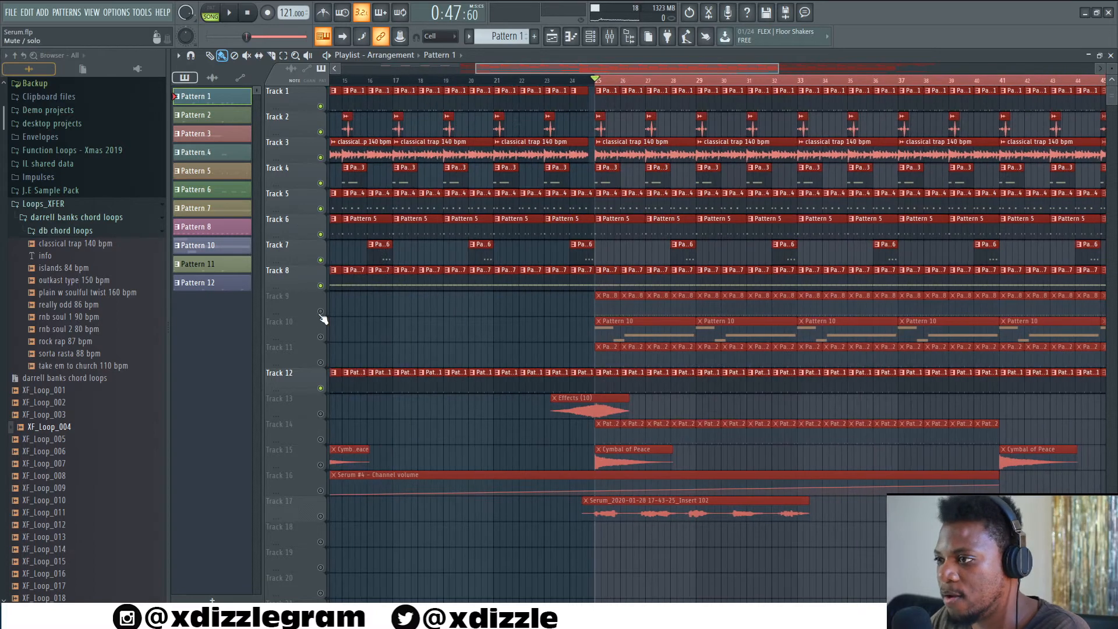
Unmute Track 9 and play its hi-hat Pattern 8 on its own in pattern mode before returning to the playlist.
double_click(611, 311)
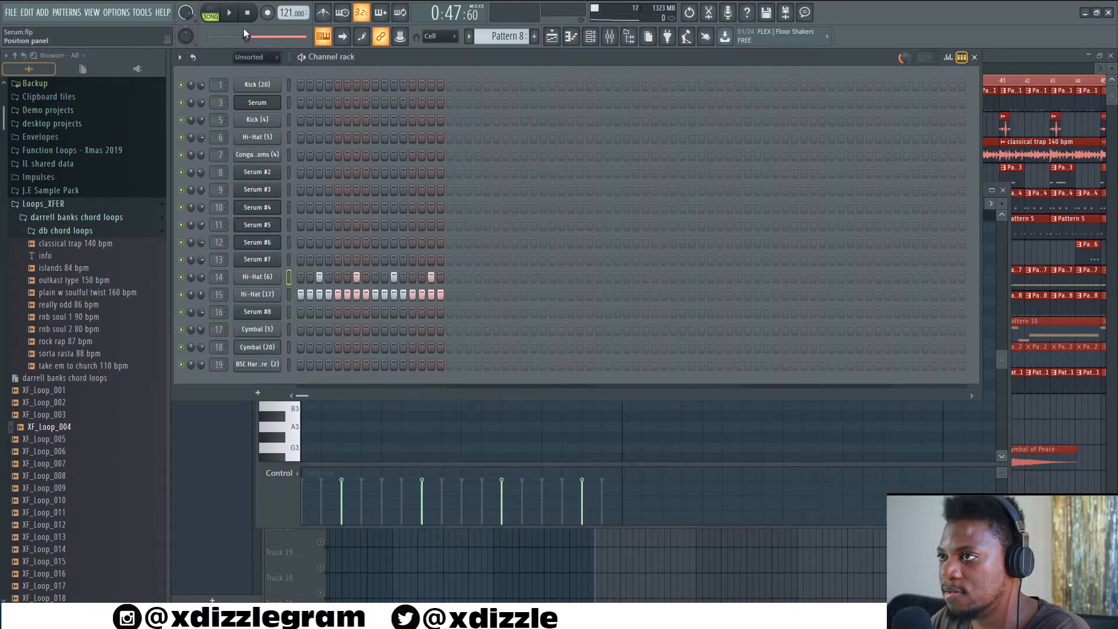
key("l")
key("space")
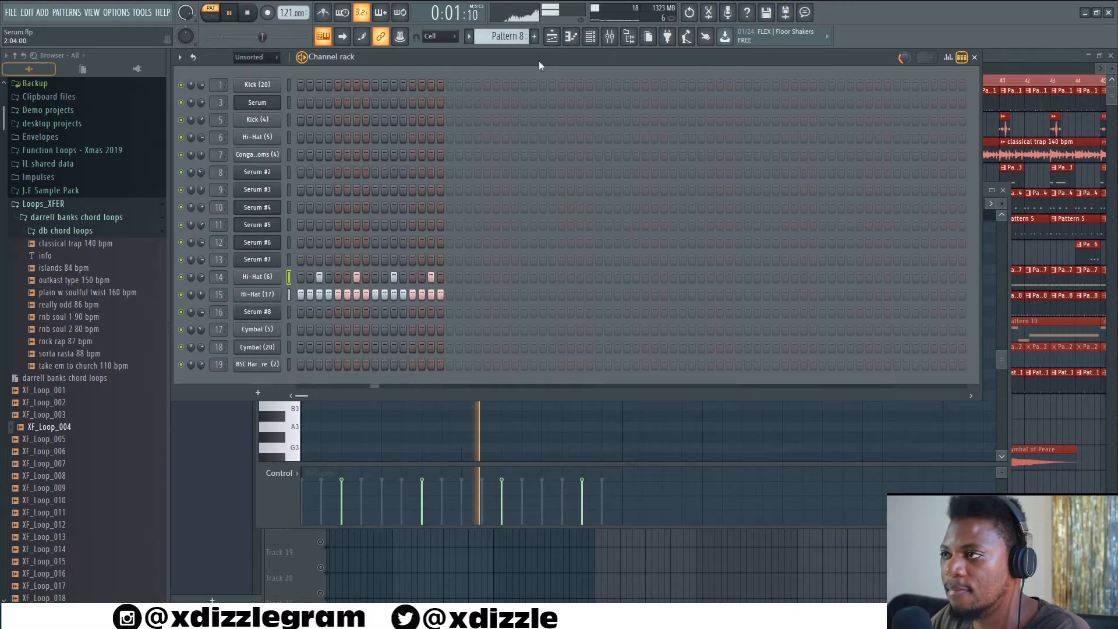
left_click(1028, 64)
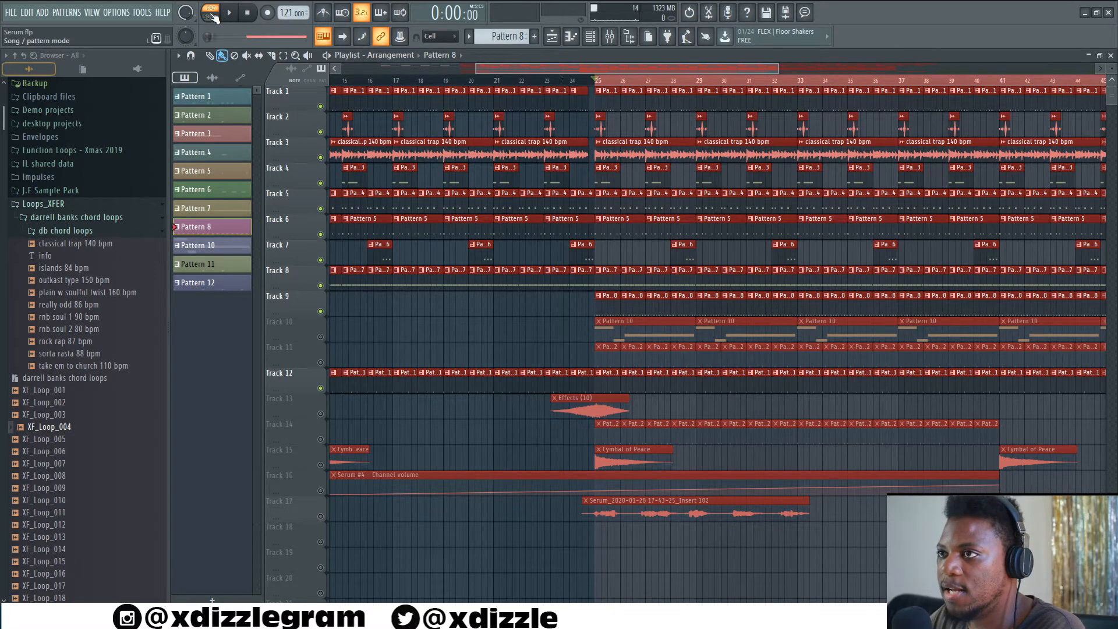
Play the arrangement in song mode from bar 25 with the Track 9 hi-hats included, then stop playback.
key("space")
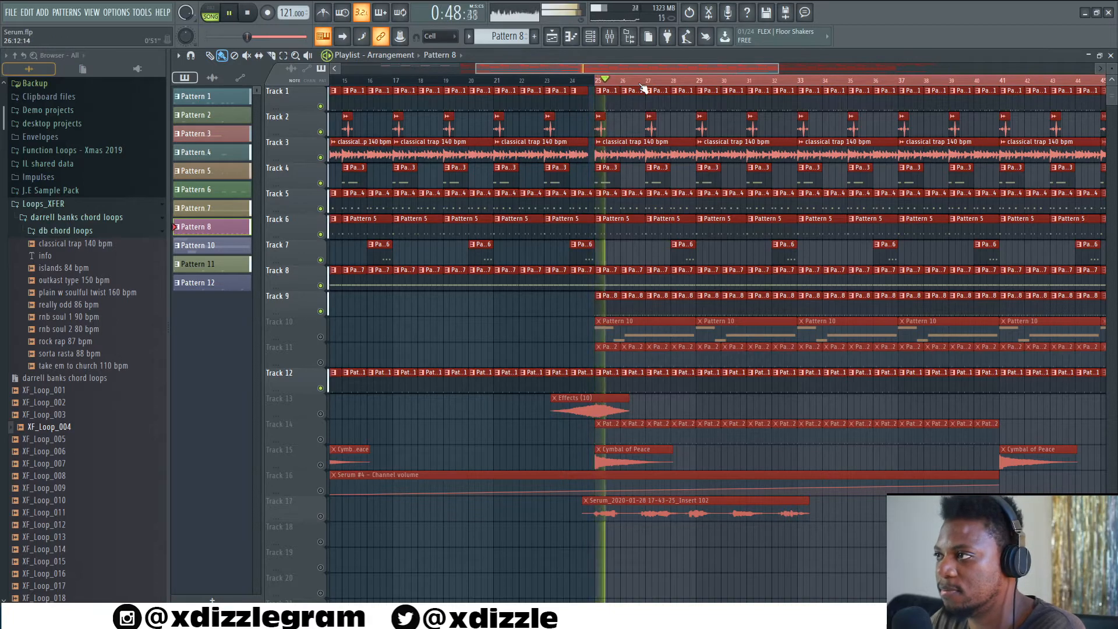
scroll(643, 88, "up", 2)
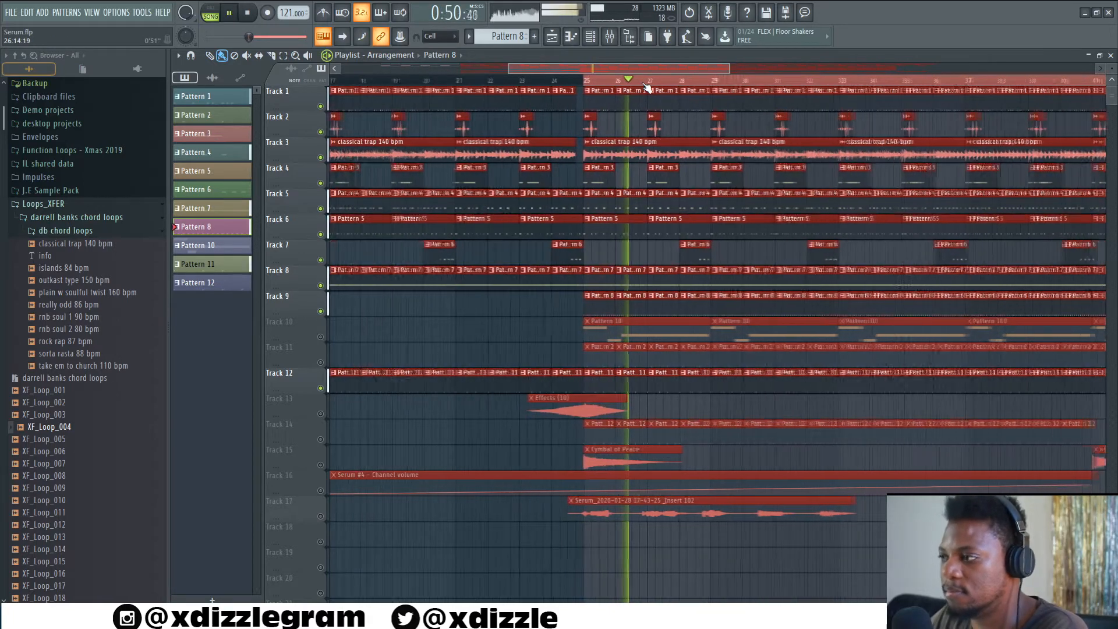
key("space")
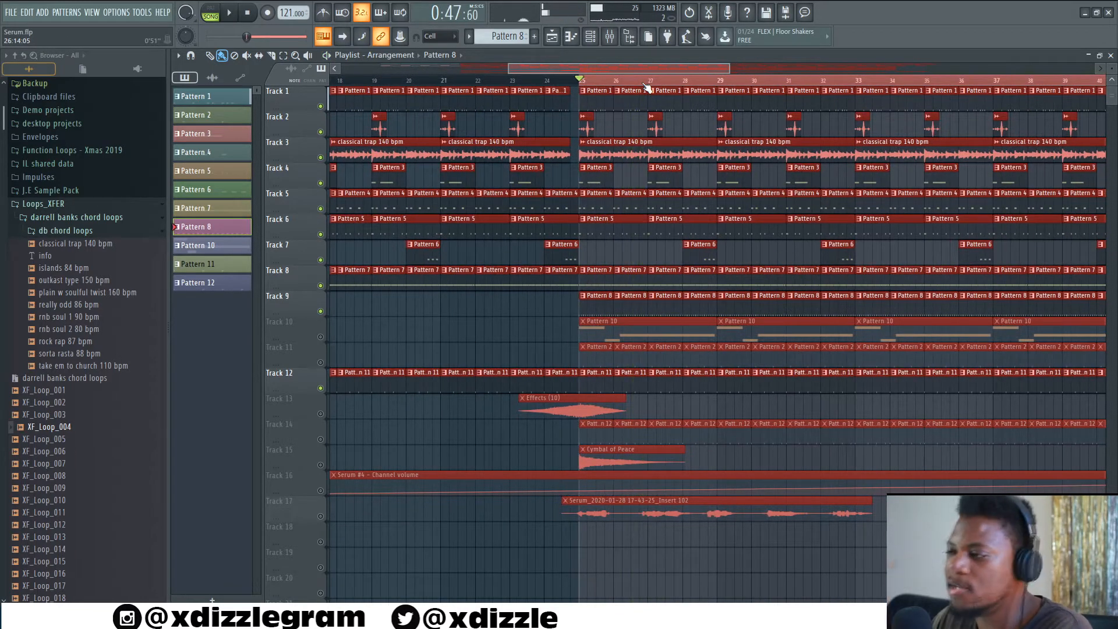
Unmute Track 10, open its Pattern 10 in the channel rack, and show the Serum #8 preset it uses.
left_click(320, 337)
double_click(661, 332)
left_click(423, 76)
left_click(253, 312)
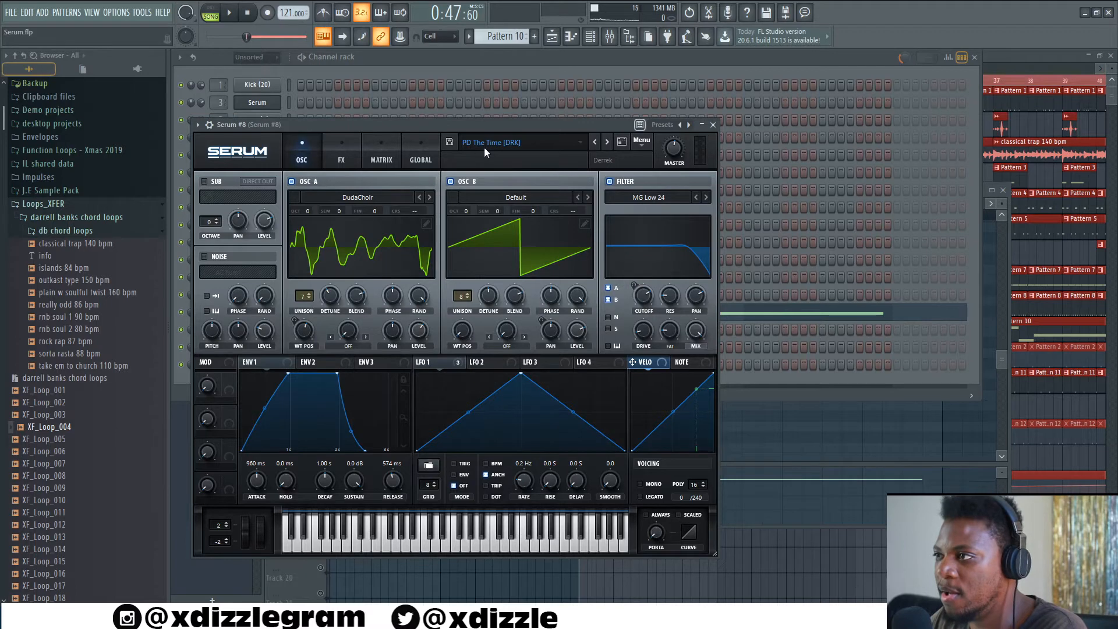
Play Pattern 10 on its own in pattern mode, then play the arrangement from bar 25 in song mode.
left_click(476, 59)
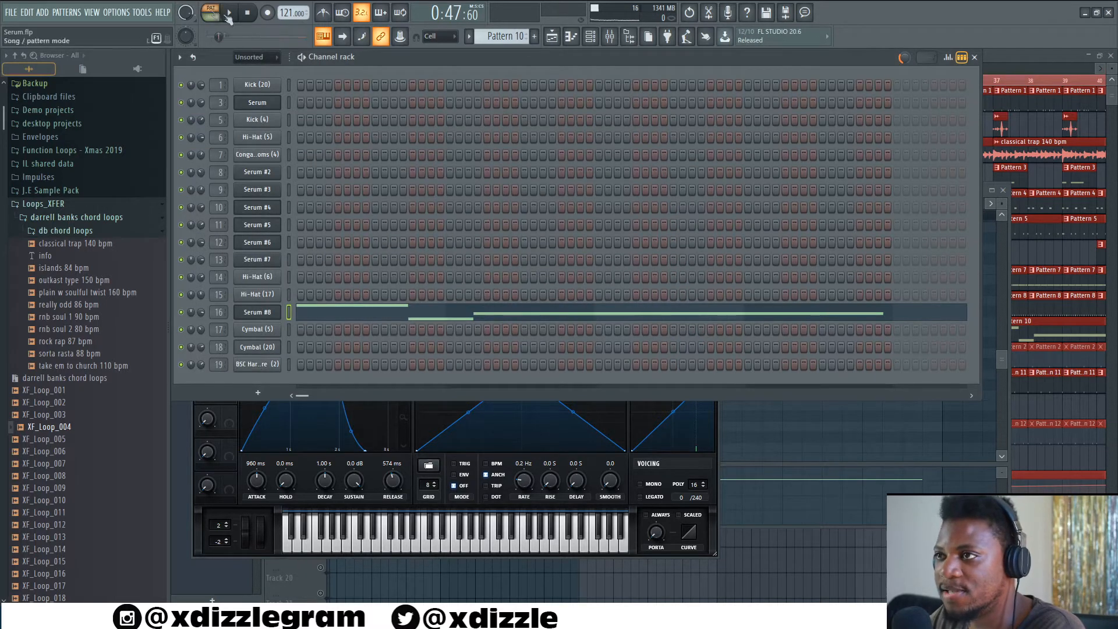
left_click(227, 13)
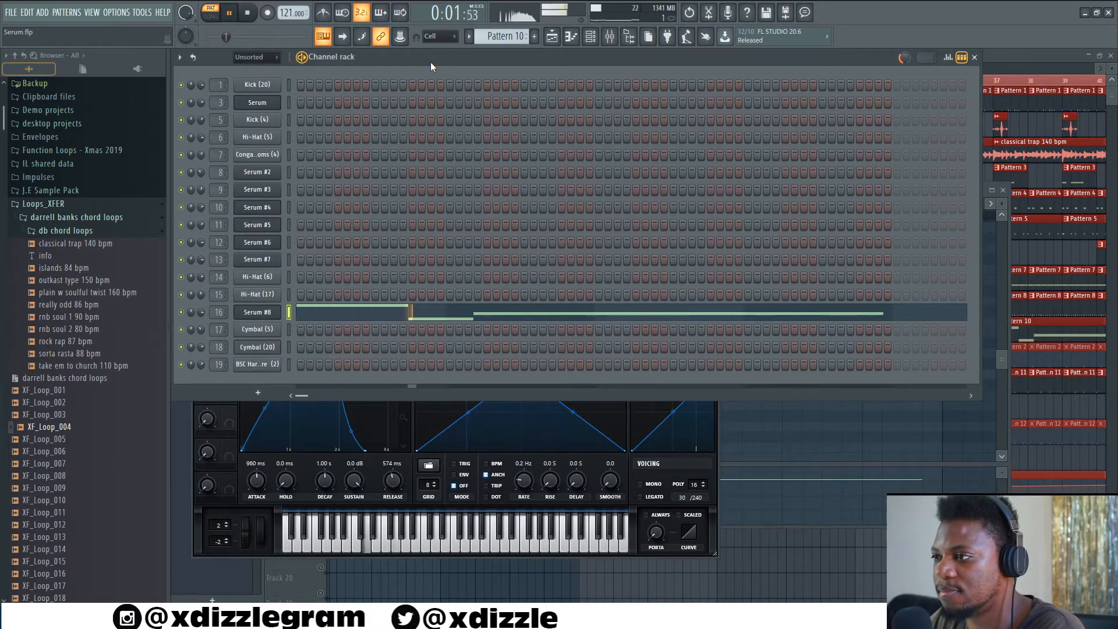
left_click(988, 57)
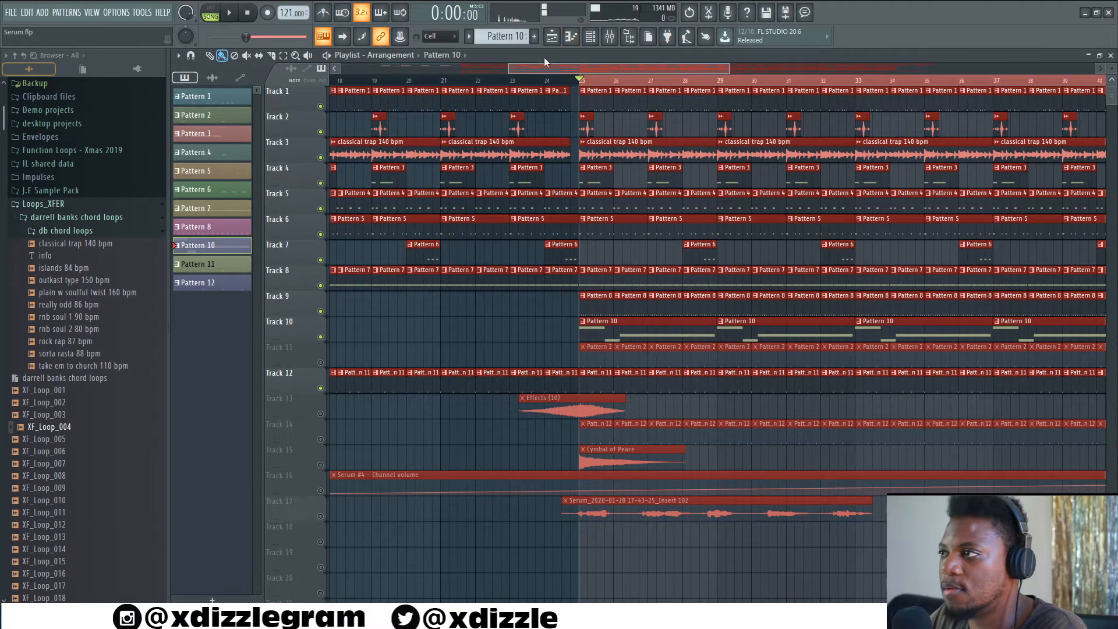
key("space")
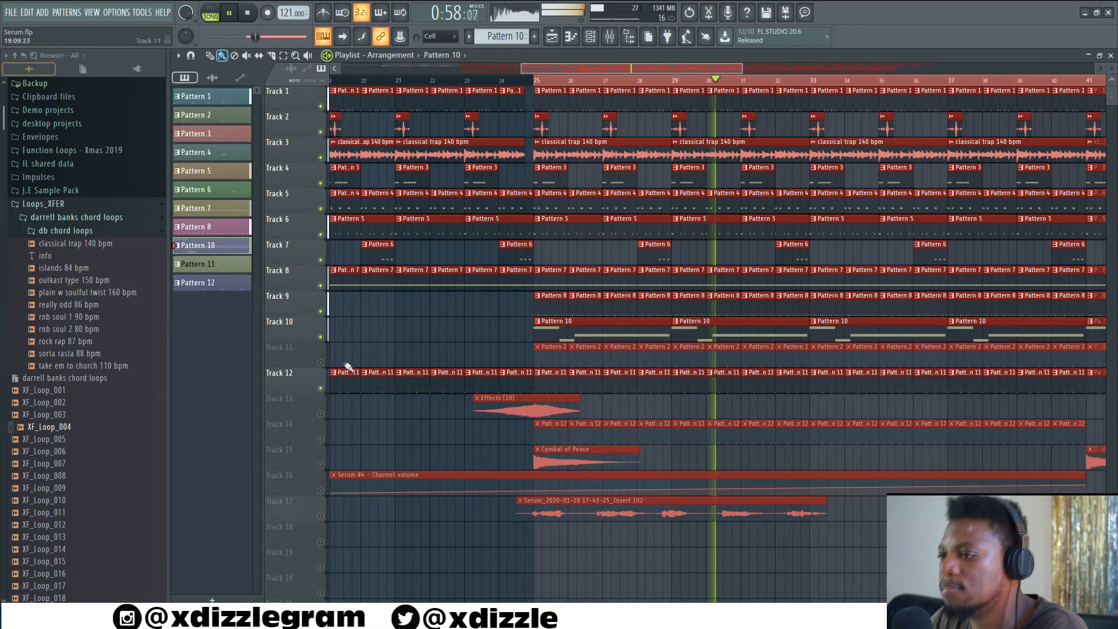
key("space")
Unmute Track 11 and play its cymbal Pattern 2 on its own in pattern mode before returning to the playlist.
left_click(321, 362)
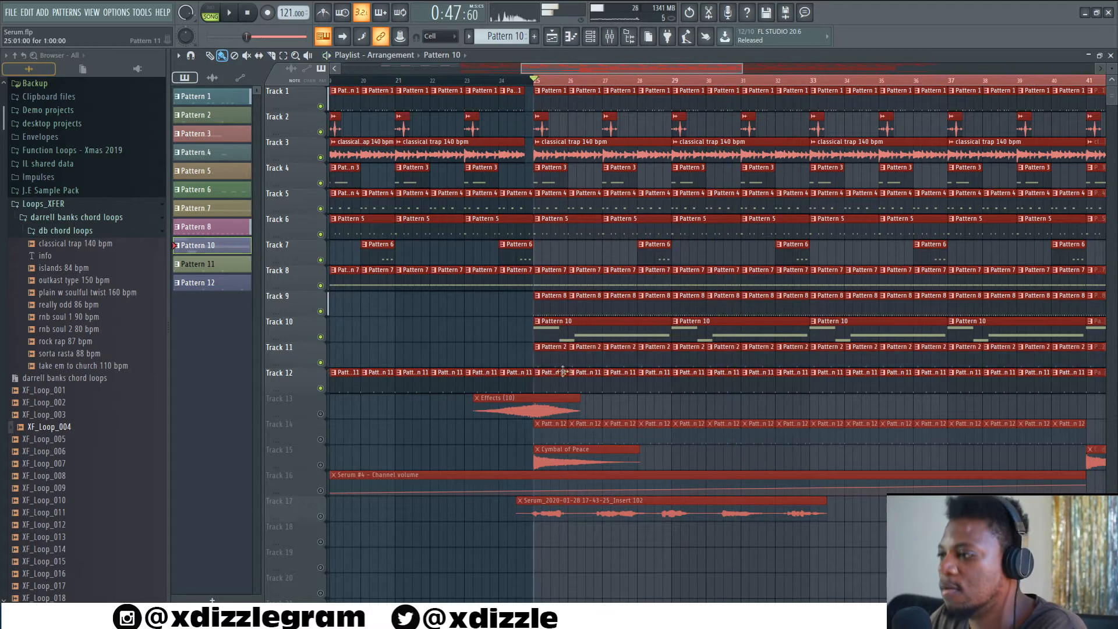
double_click(555, 362)
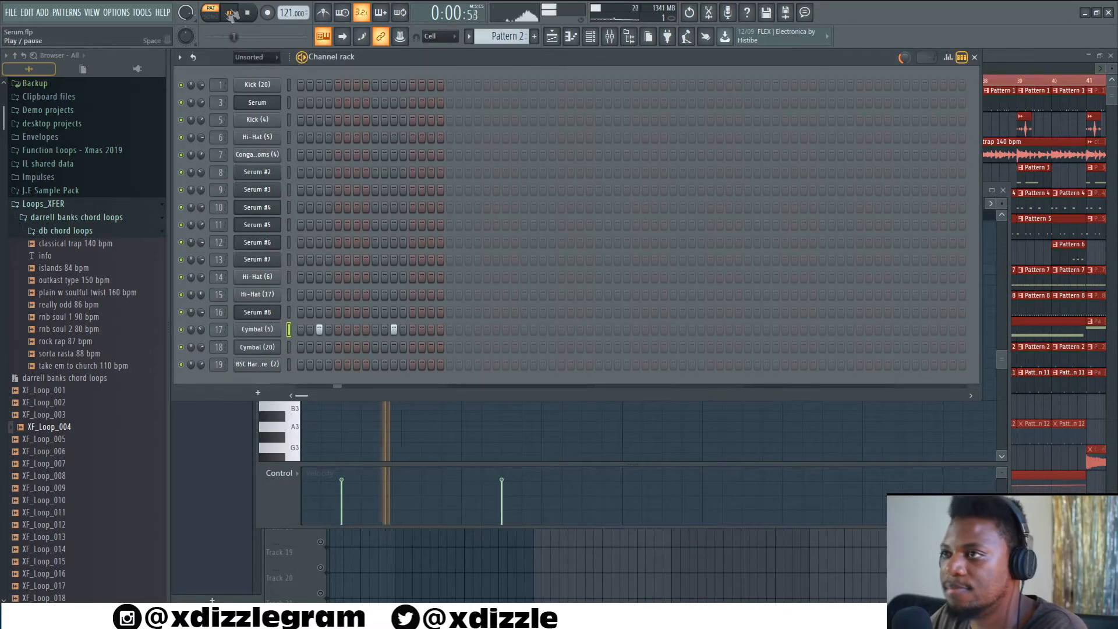
left_click(211, 12)
left_click(1022, 57)
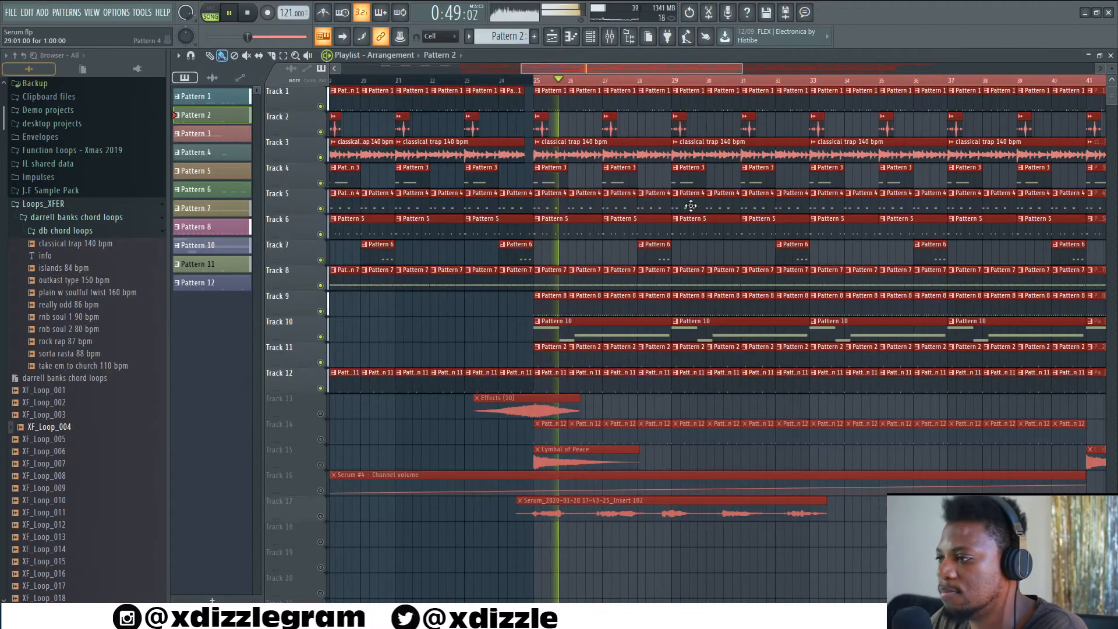
Play the arrangement from bar 25 with Track 11 included, then stop playback.
scroll(568, 86, "up", 2)
scroll(568, 86, "up", 1)
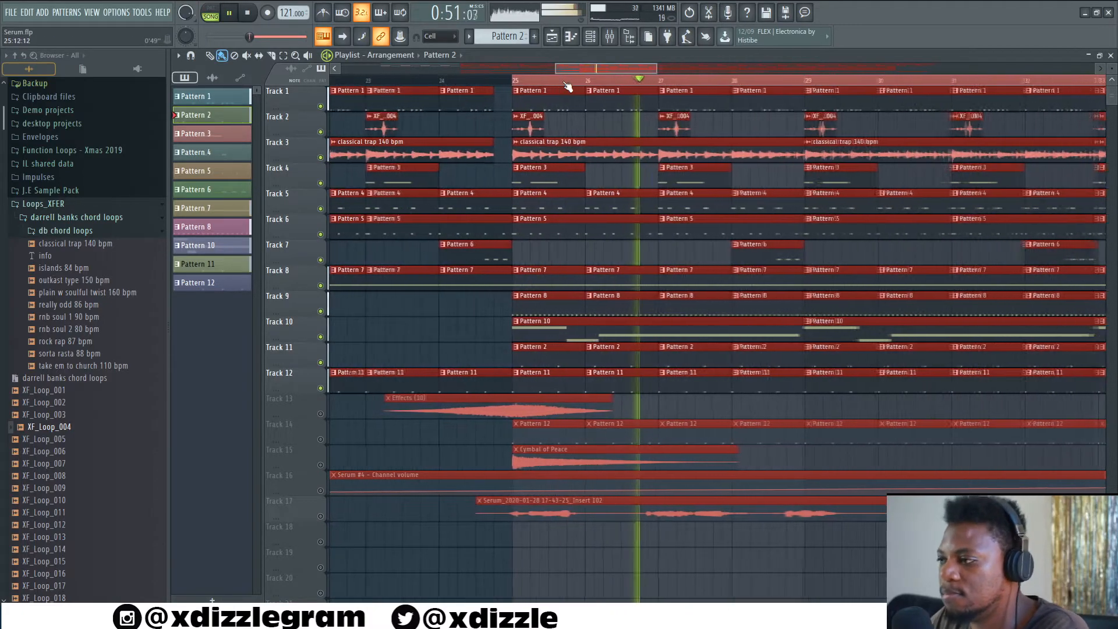
scroll(548, 229, "down", 2)
scroll(548, 229, "down", 1)
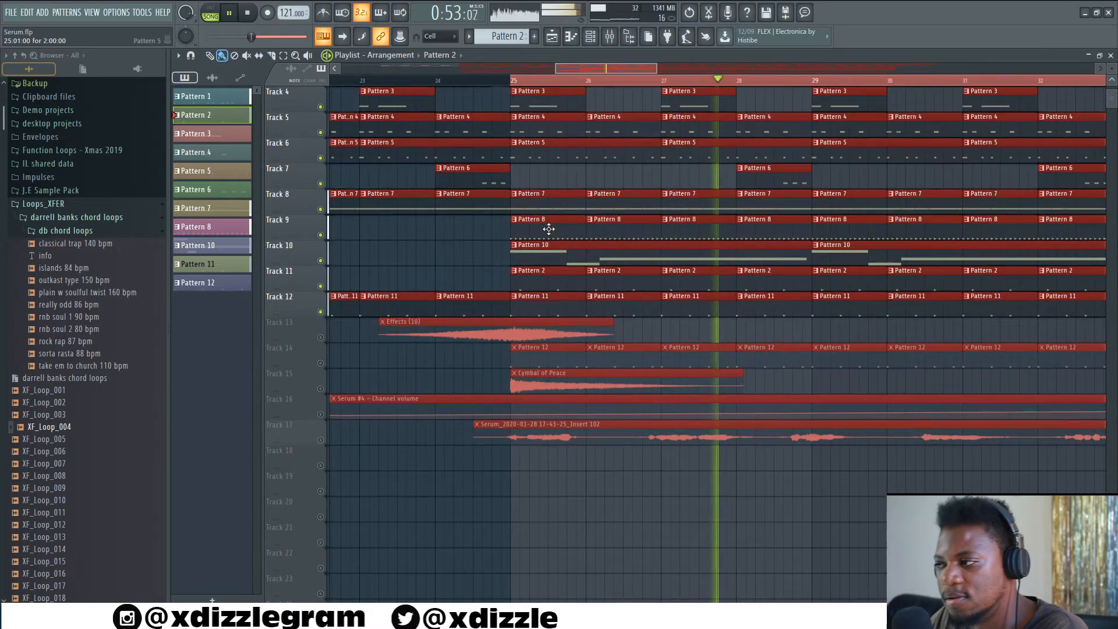
key("space")
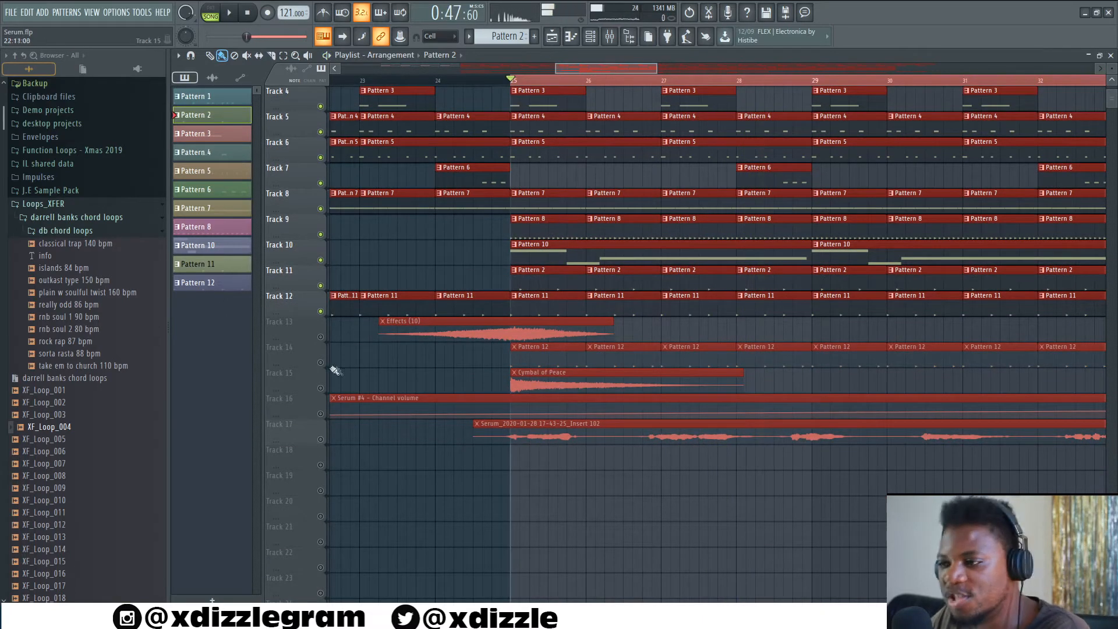
Unmute Track 14 and play its snare Pattern 12 on its own in pattern mode.
double_click(551, 357)
left_click(408, 75)
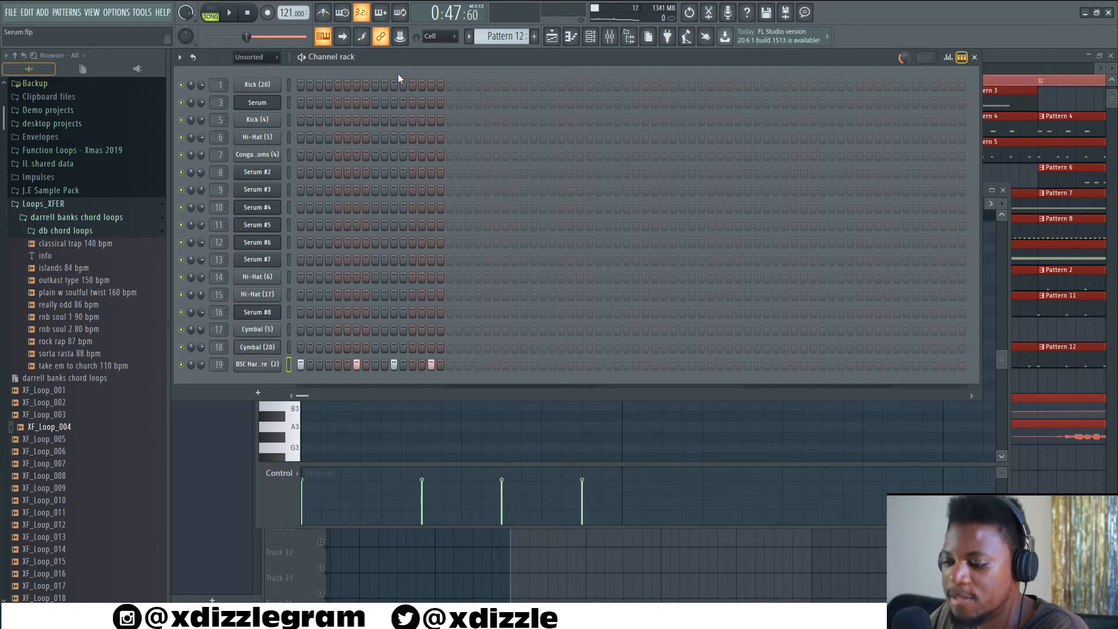
left_click(214, 8)
key("space")
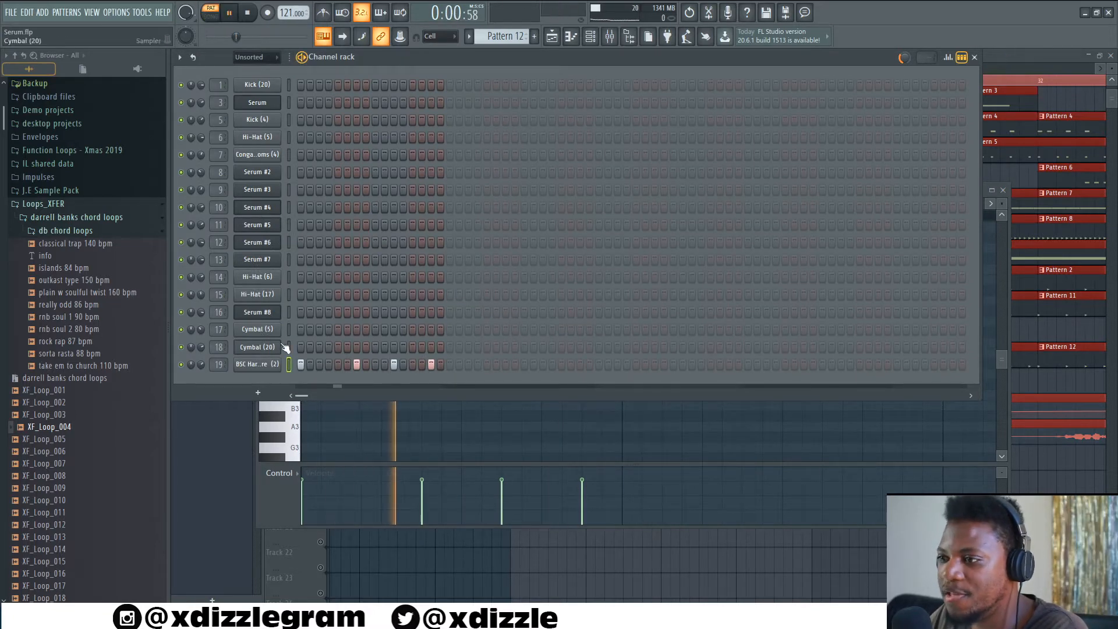
Open the BSC Hard Snare (2) sample settings and locate its file in the browser's Snares folder.
left_click(257, 364)
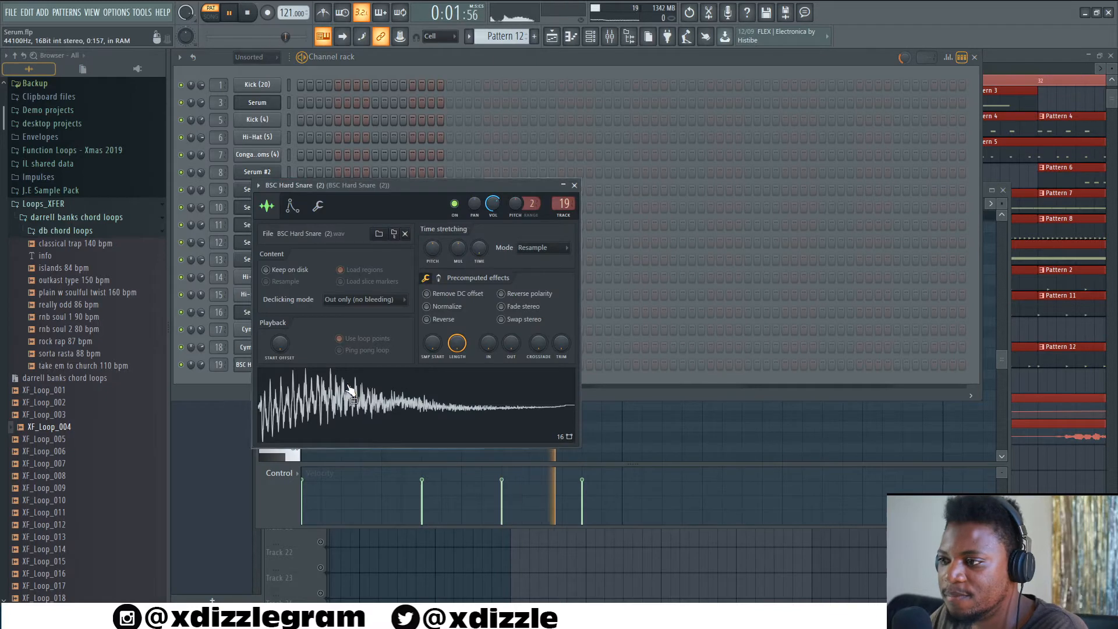
left_click(394, 234)
key("space")
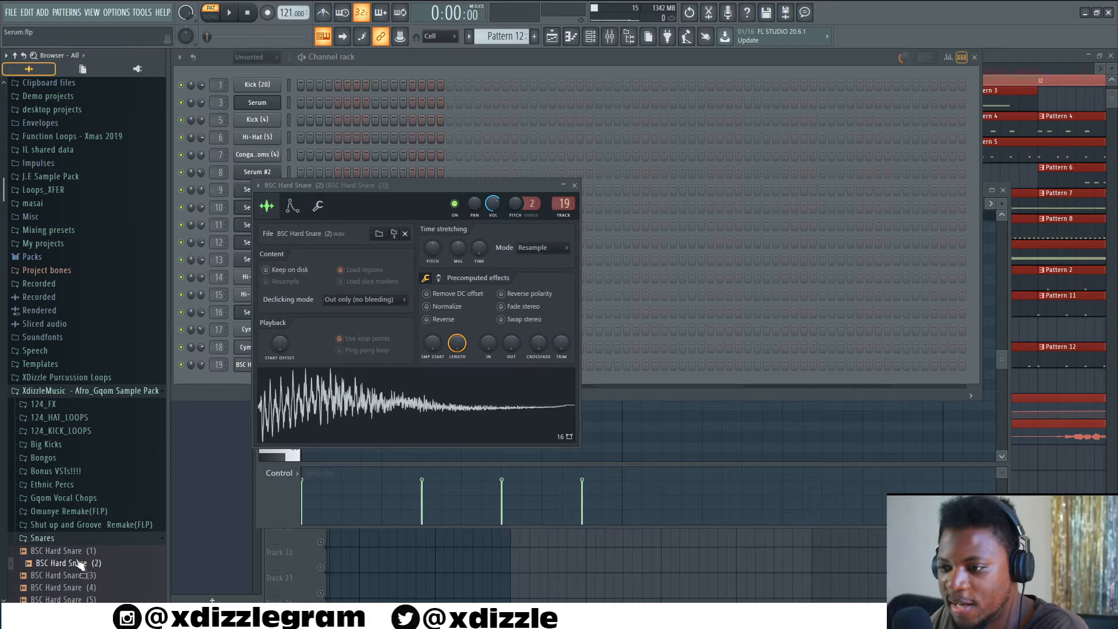
scroll(88, 553, "down", 6)
left_click(93, 347)
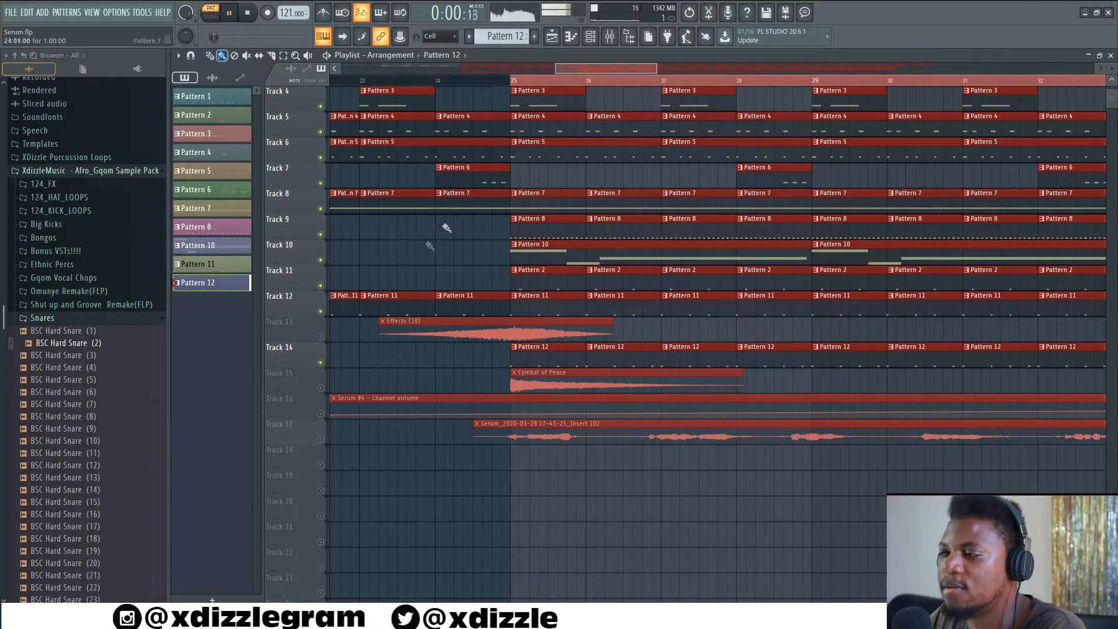
Unmute Track 13 with the Effects (10) clip and play the arrangement in song mode from bar 23.
left_click(321, 337)
left_click(488, 333)
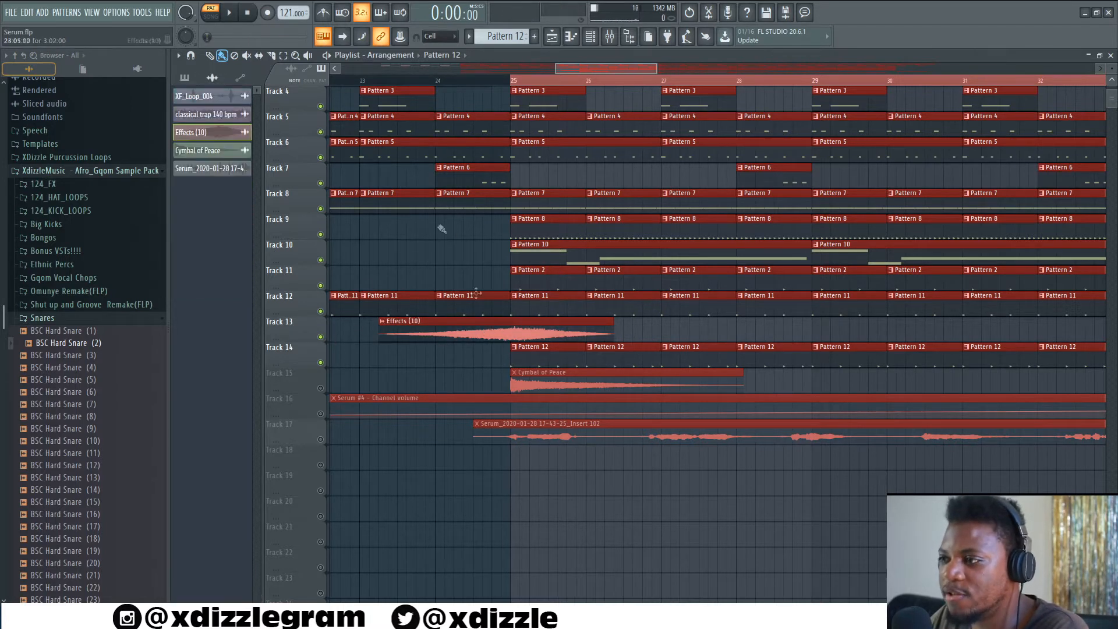
left_click(382, 81)
key("space")
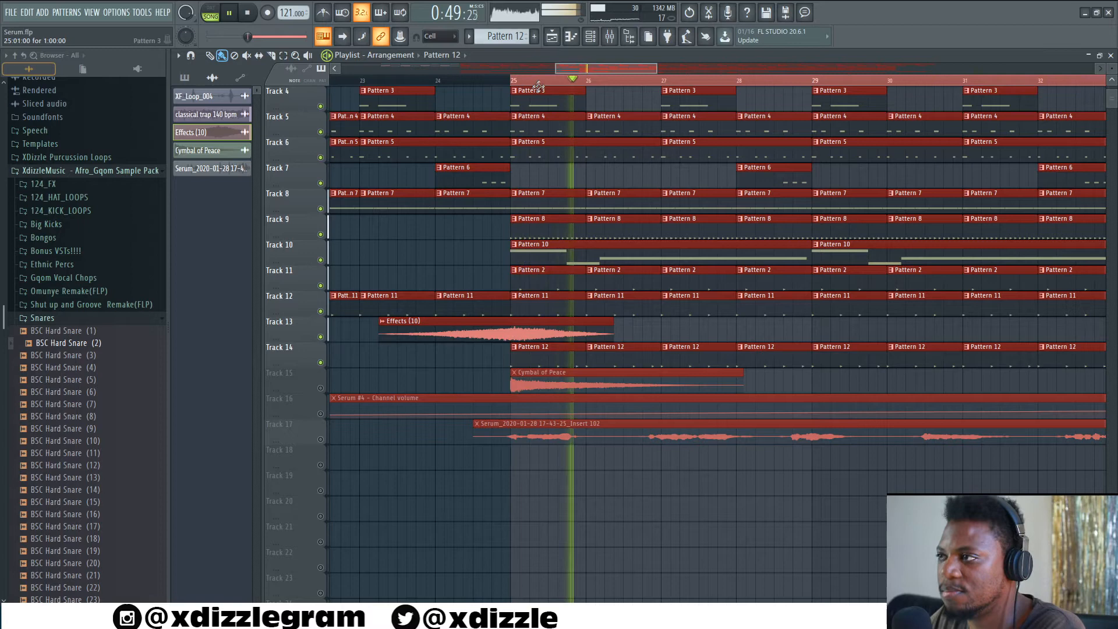
Unmute Track 15 with the Cymbal of Peace clips and play from the middle of bar 24.
scroll(545, 87, "down", 2)
left_click(320, 388)
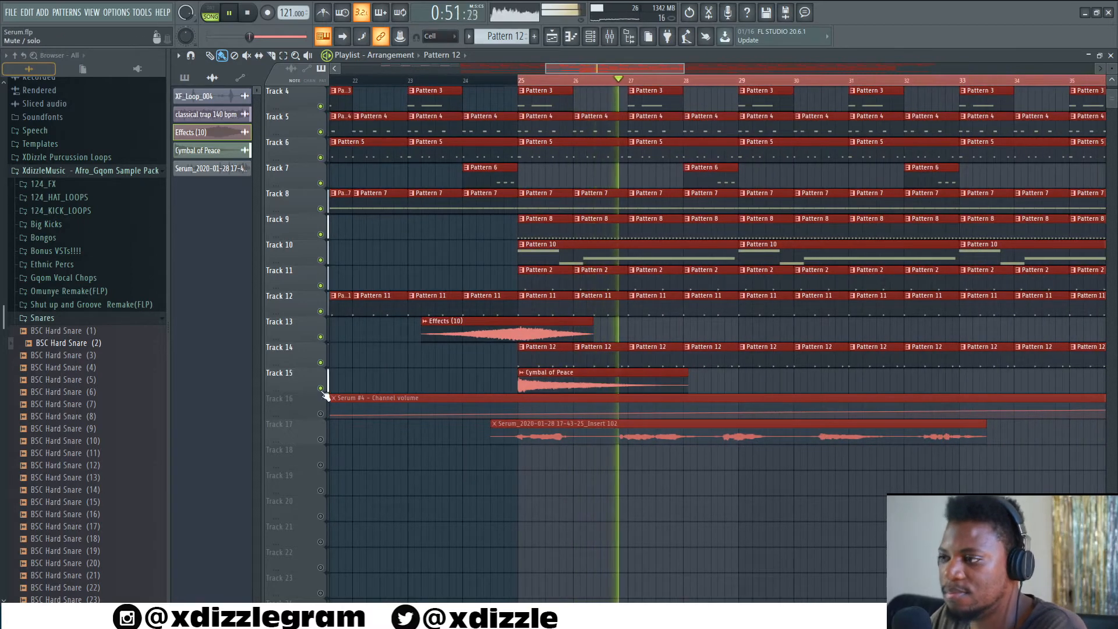
left_click(496, 80)
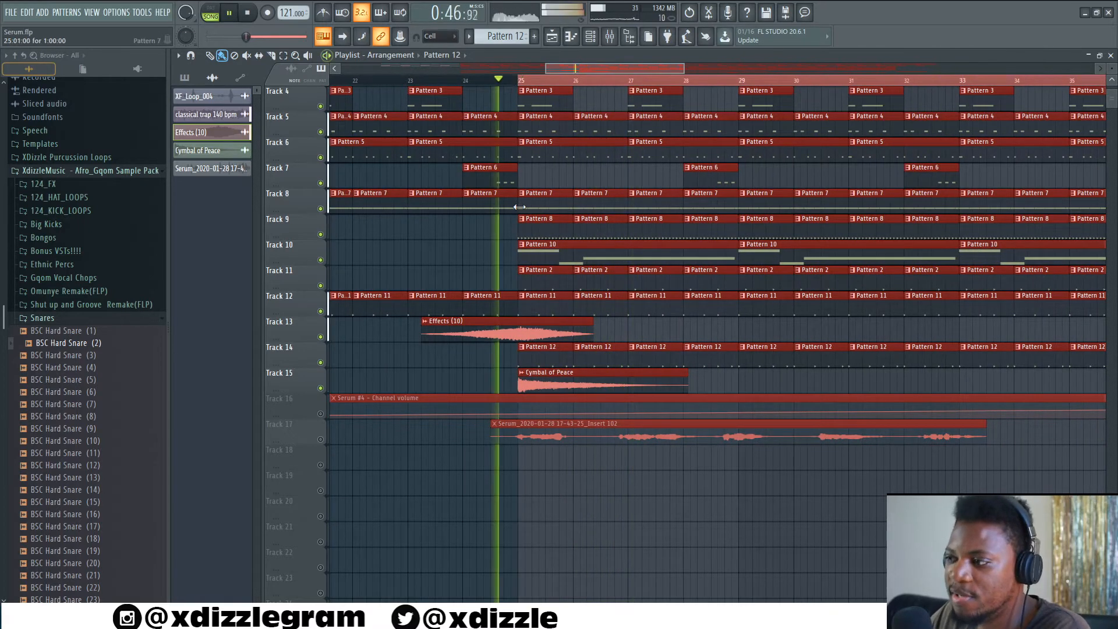
Inspect the Cymbal of Peace sample settings, stop playback, and close the sample window.
left_click(559, 373)
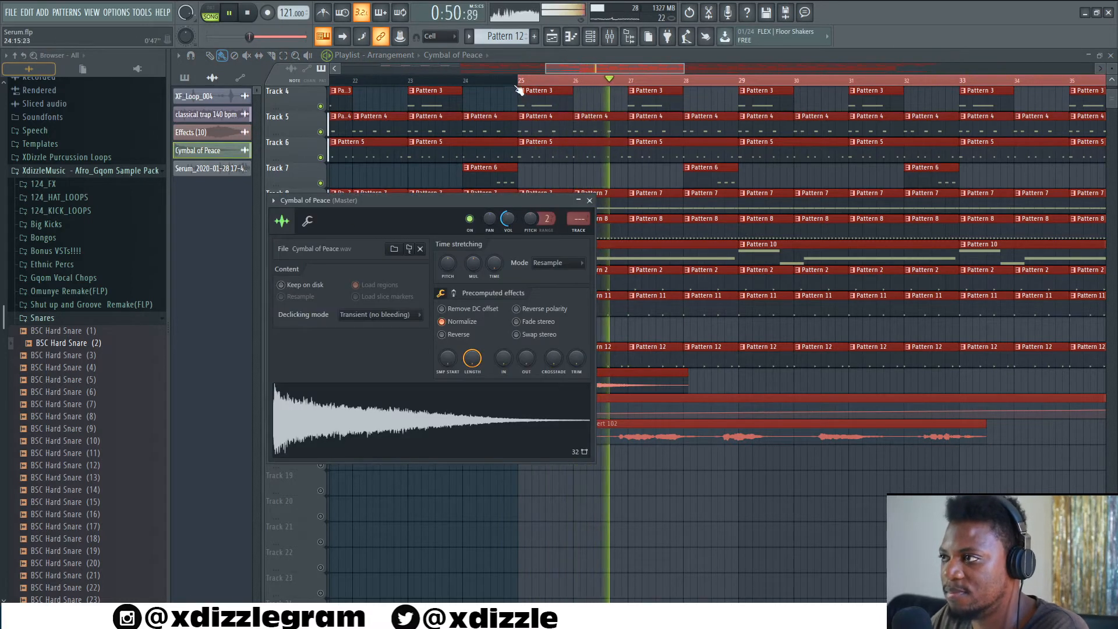
key("space")
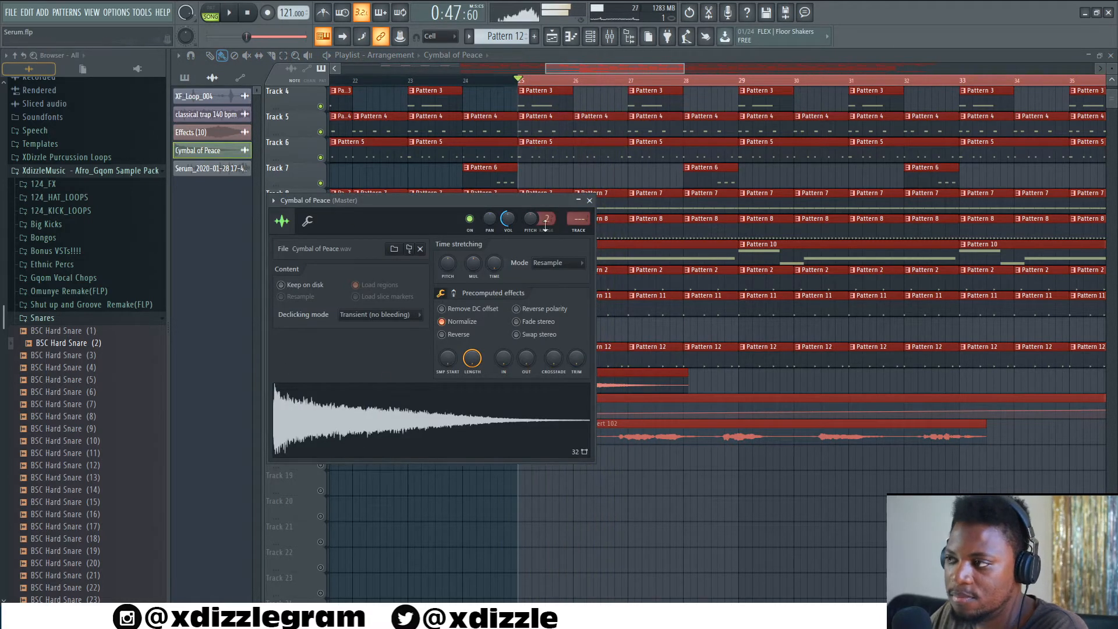
left_click(589, 201)
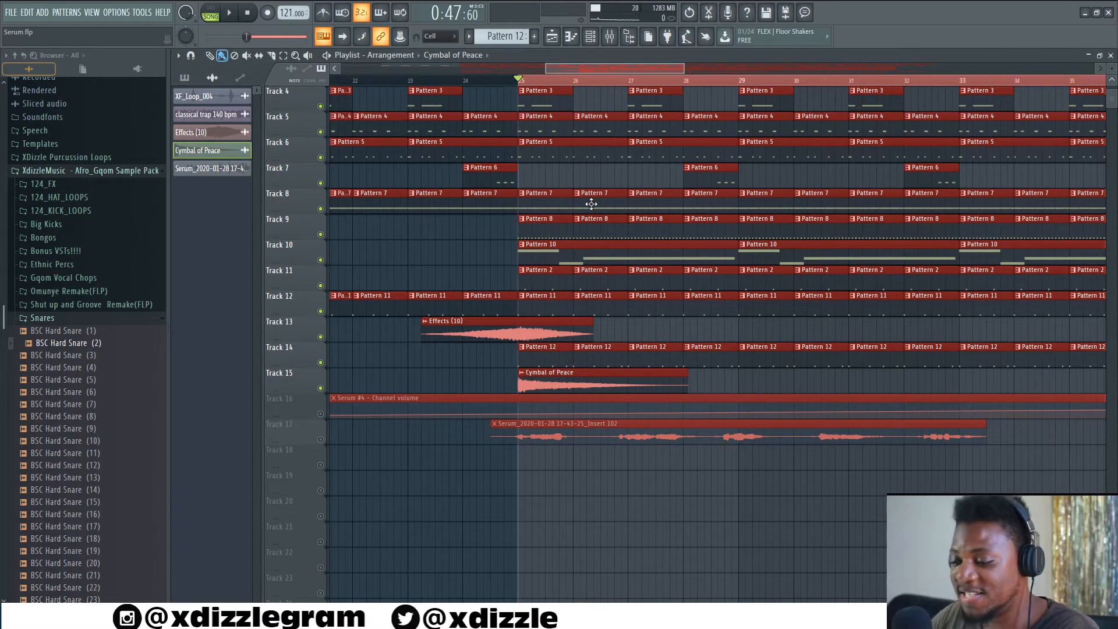
Play the arrangement from bar 25 with Tracks 13 to 15 included, then stop playback.
key("space")
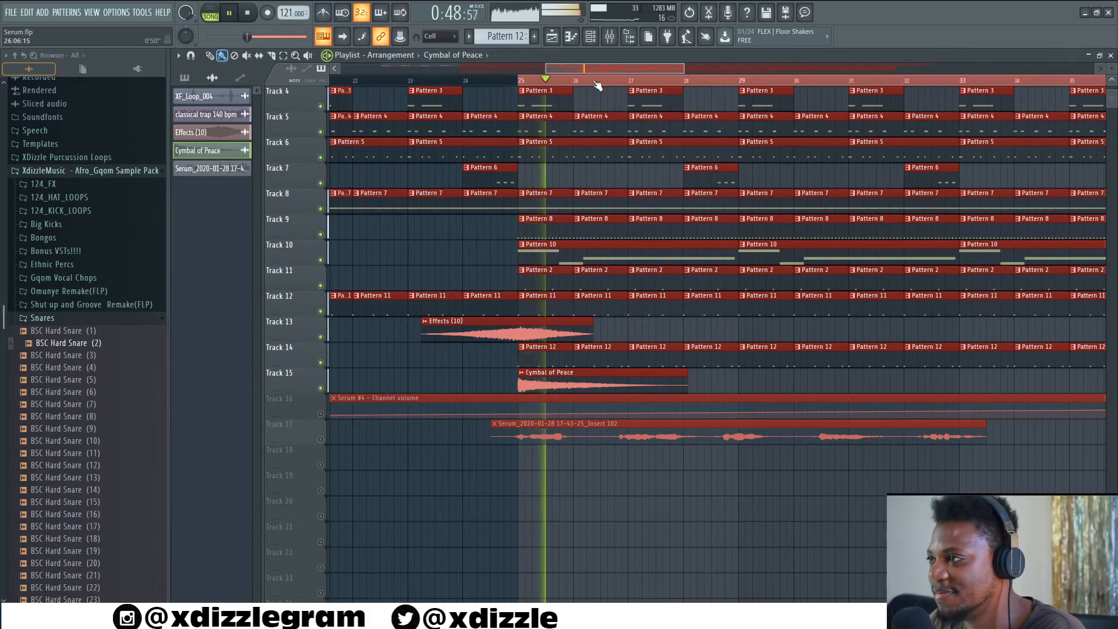
scroll(597, 82, "down", 5)
scroll(592, 82, "up", 3)
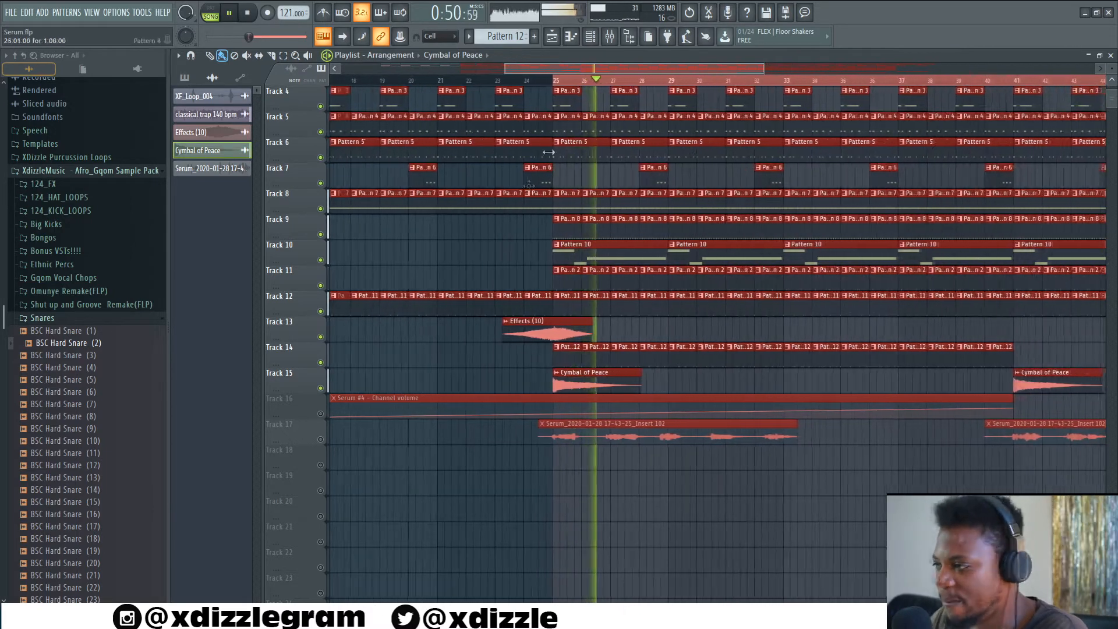
key("space")
Solo Track 17 and play its recorded audio clip from bar 25.
right_click(320, 439)
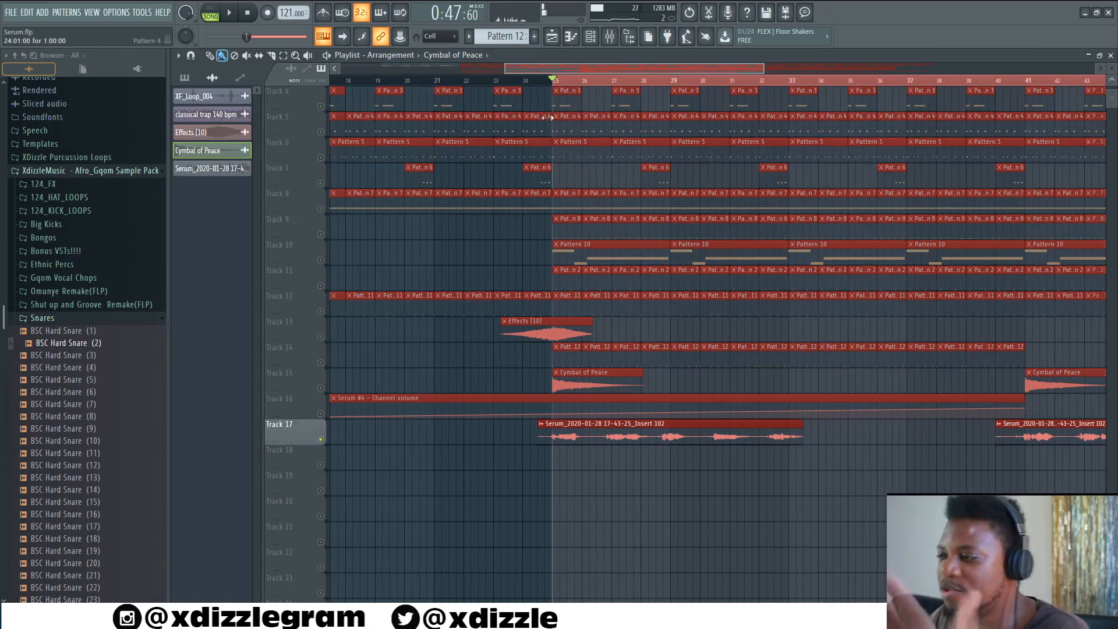
key("space")
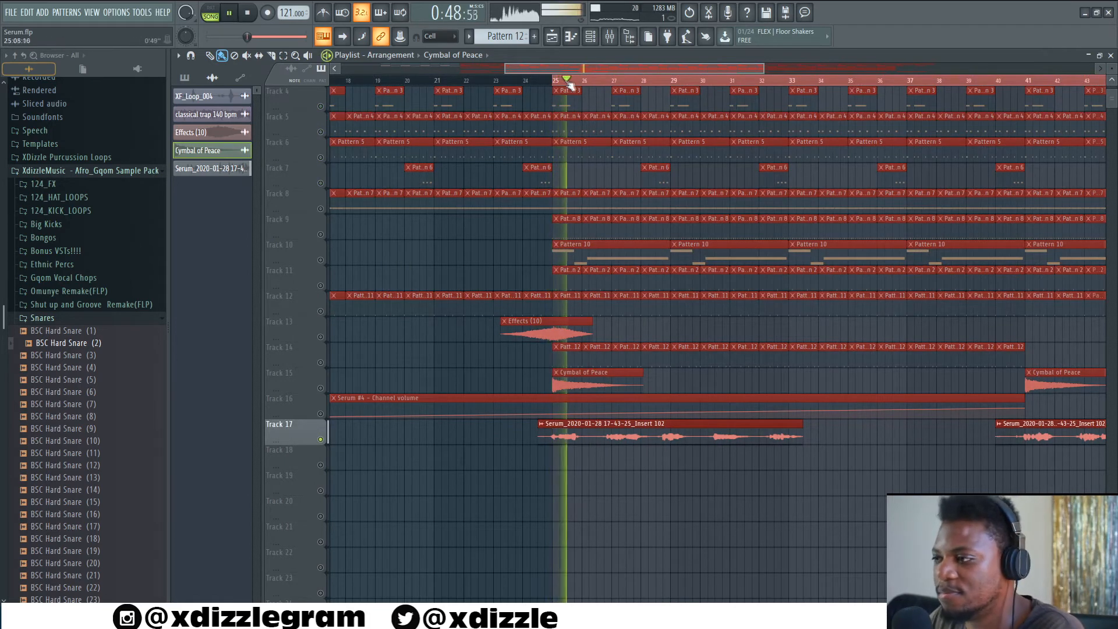
scroll(584, 81, "down", 2)
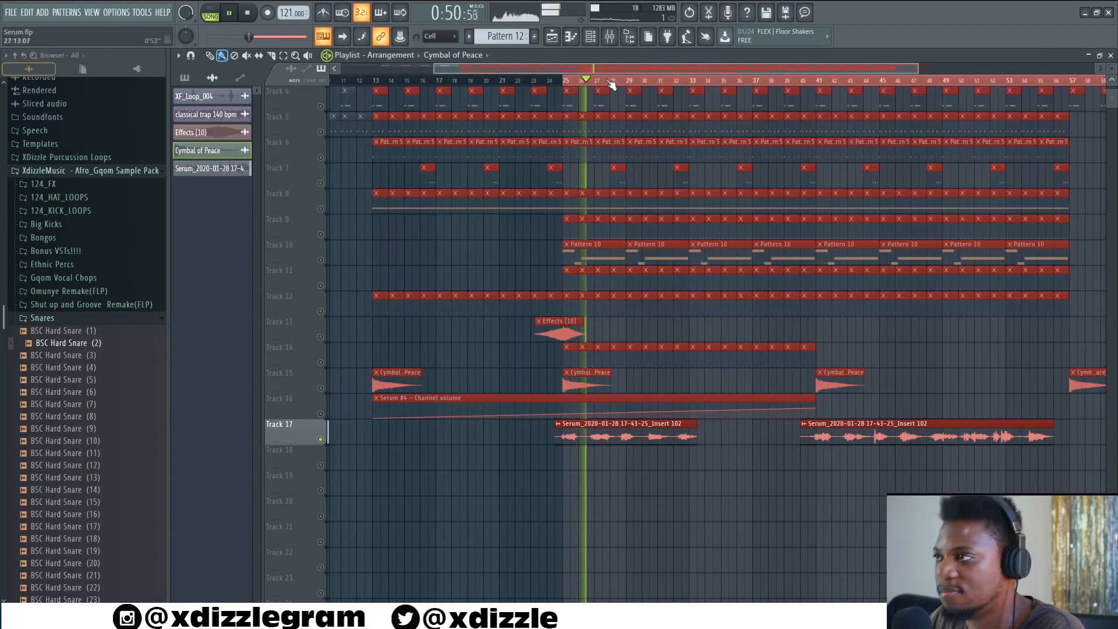
scroll(612, 85, "up", 1)
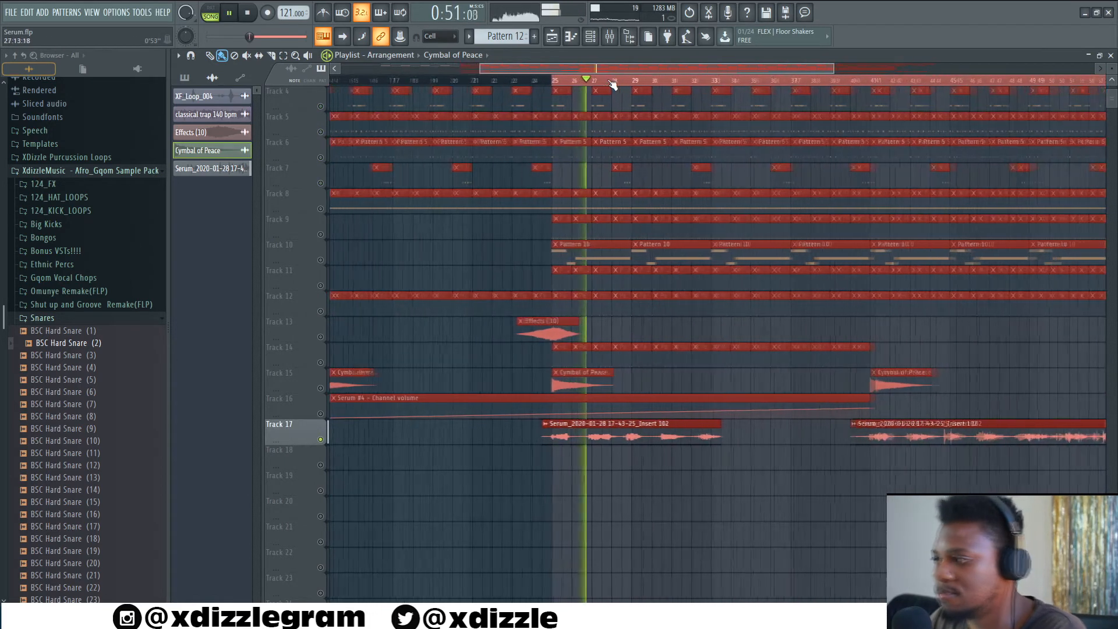
Open the Track 17 clip's sample settings and show the iZotope Nectar effect on mixer track 20, then stop playback.
double_click(578, 435)
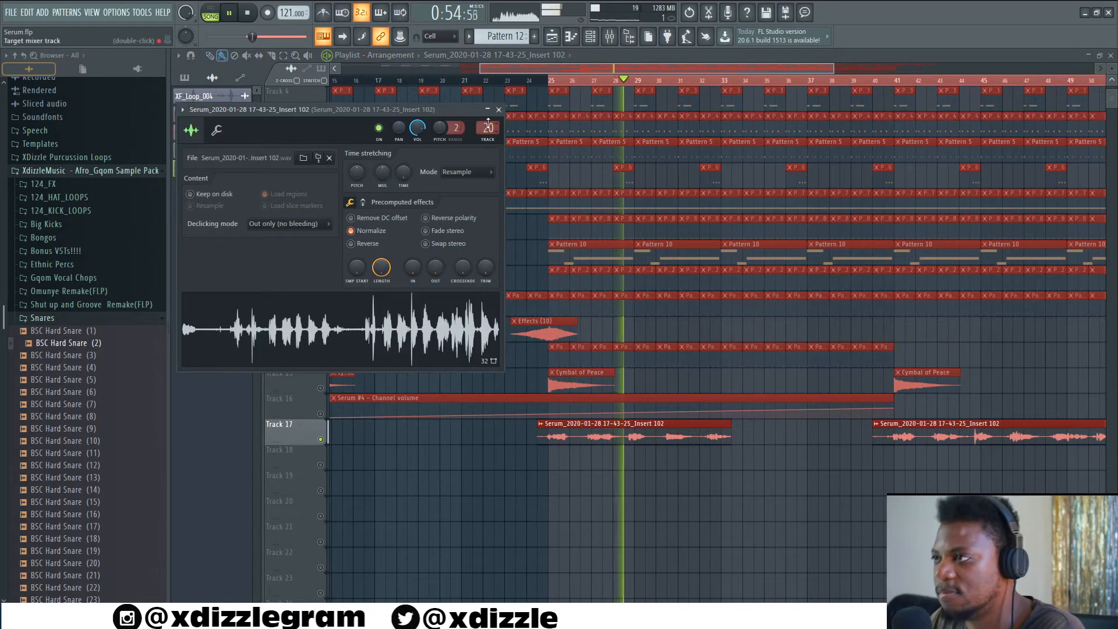
key("F9")
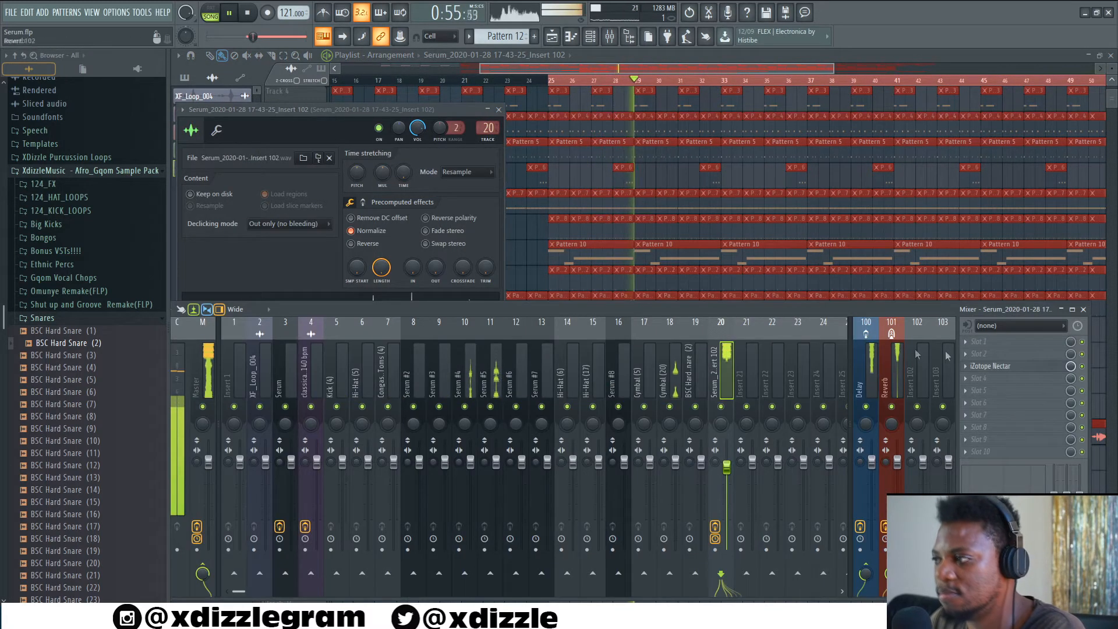
left_click(989, 367)
key("space")
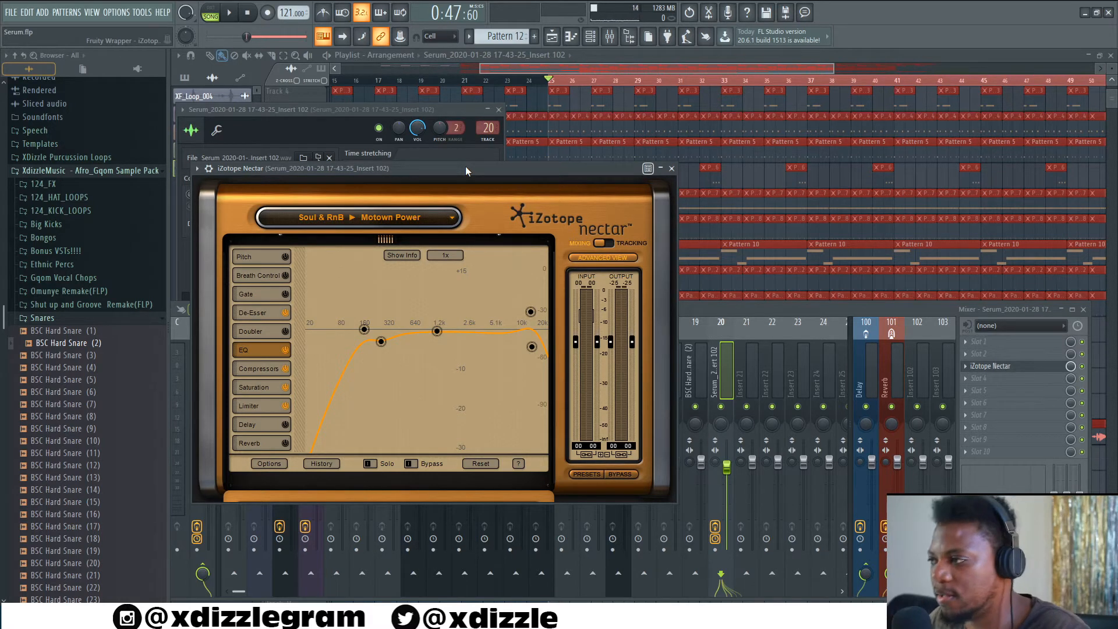
Close the iZotope Nectar window, return to the playlist, and unsolo Track 17 so all tracks are enabled.
left_click(672, 169)
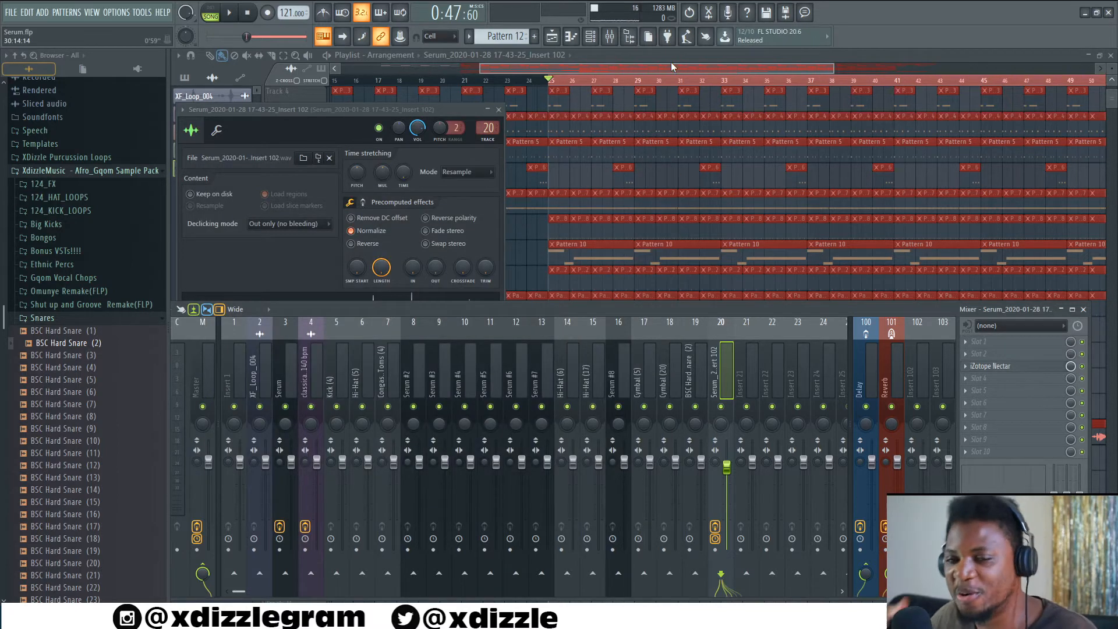
left_click(639, 61)
right_click(320, 440)
right_click(320, 441)
right_click(320, 441)
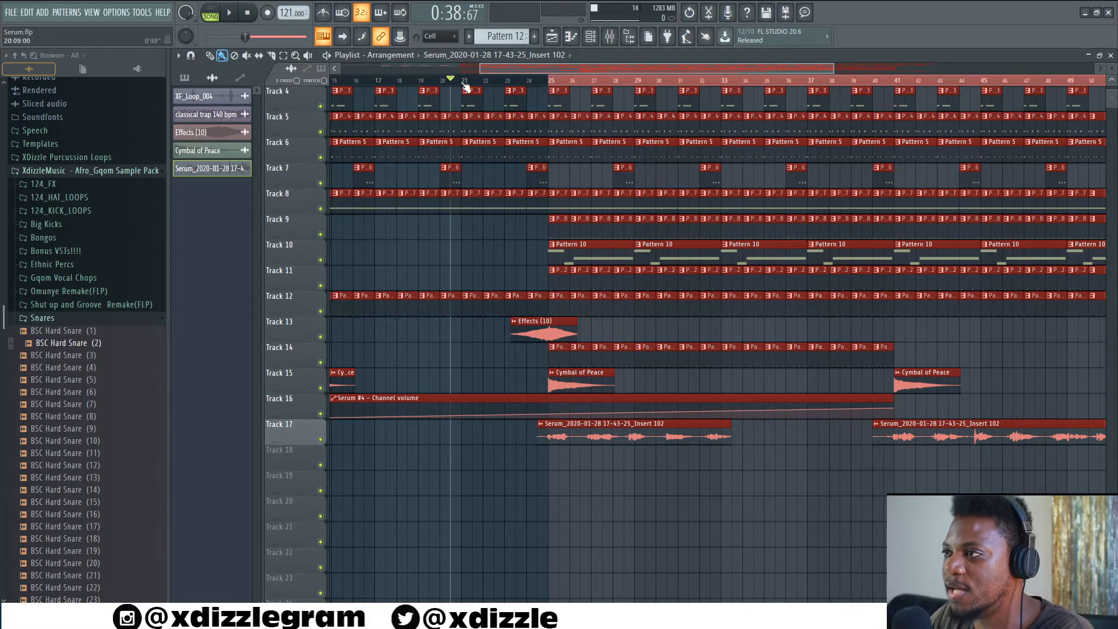
Play the full arrangement with all tracks from shortly before bar 21 through its ending, following the playhead, then stop playback.
key("space")
scroll(468, 86, "down", 3)
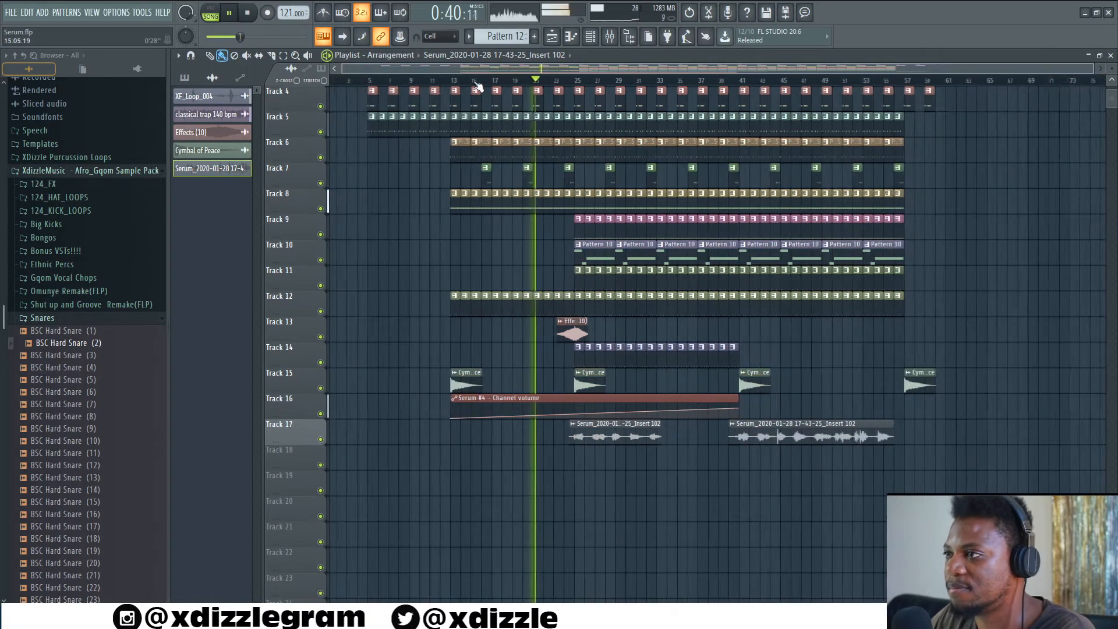
scroll(590, 70, "up", 3)
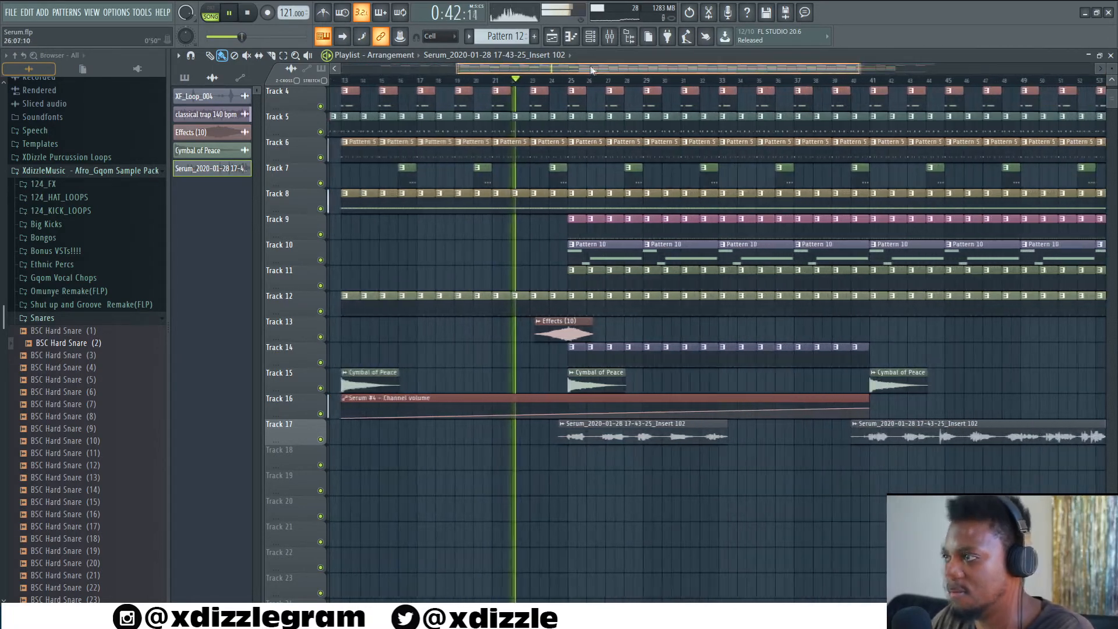
scroll(599, 87, "down", 3)
scroll(631, 150, "up", 3)
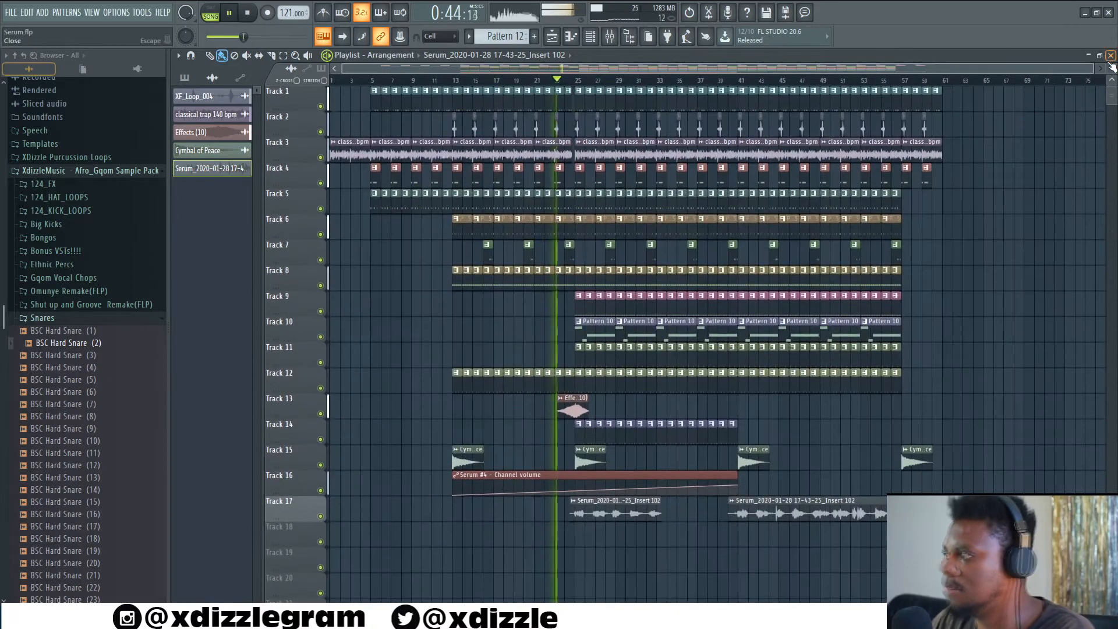
scroll(1112, 68, "down", 1)
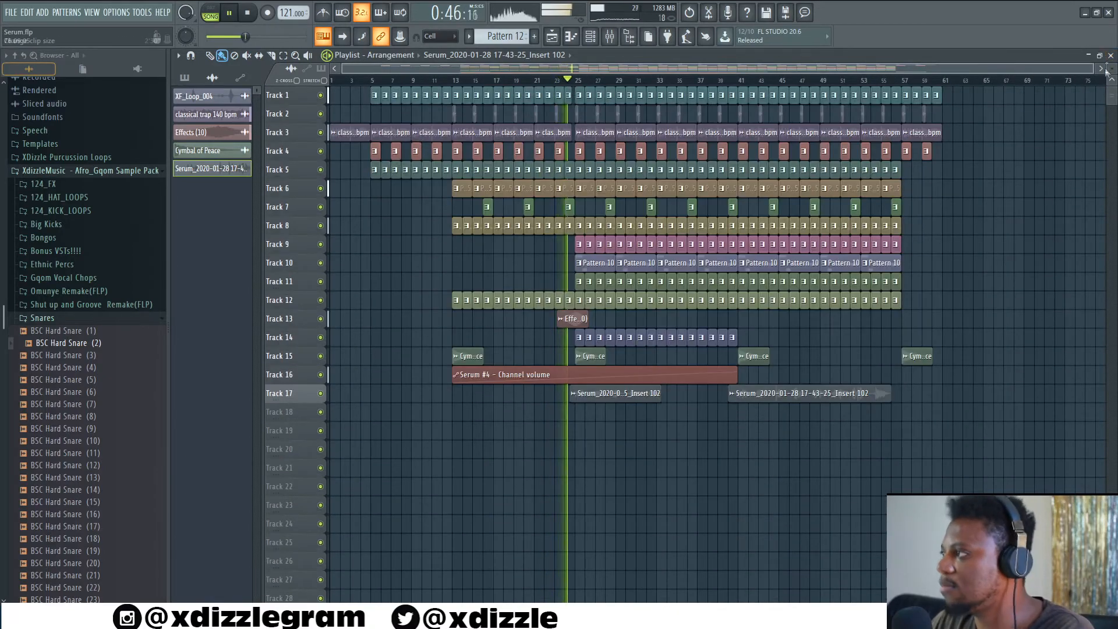
scroll(1106, 69, "up", 1)
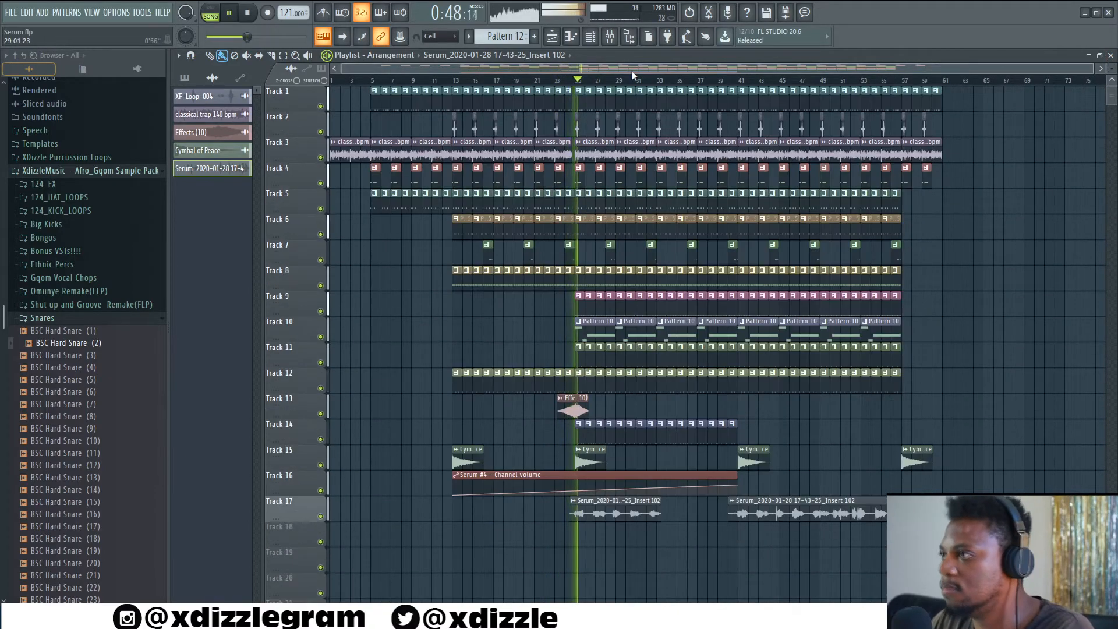
scroll(633, 74, "up", 4)
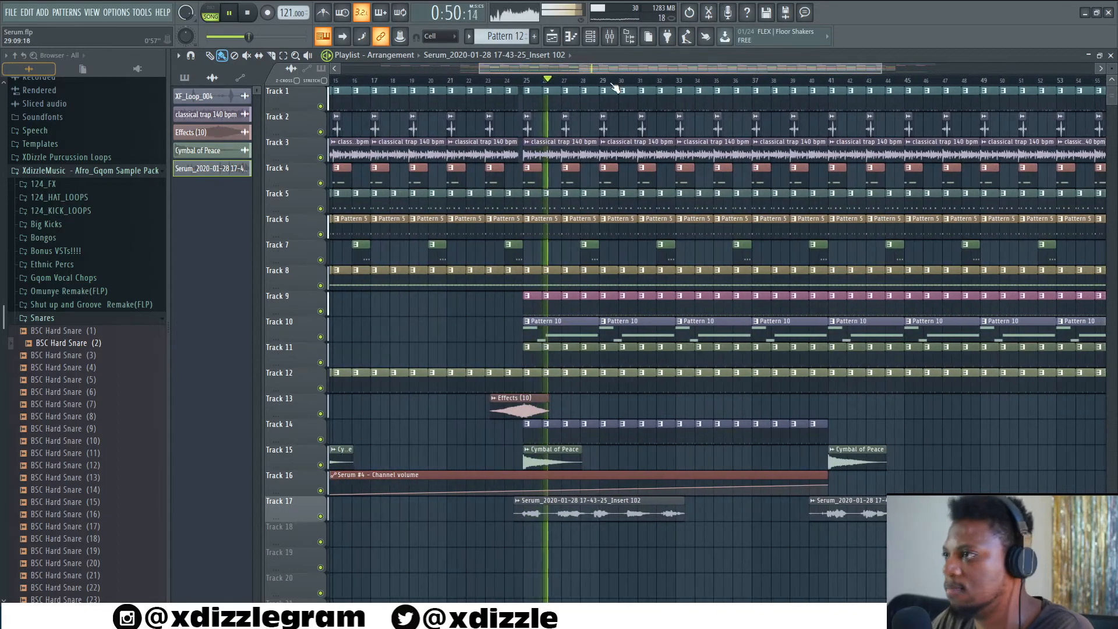
scroll(616, 88, "up", 2)
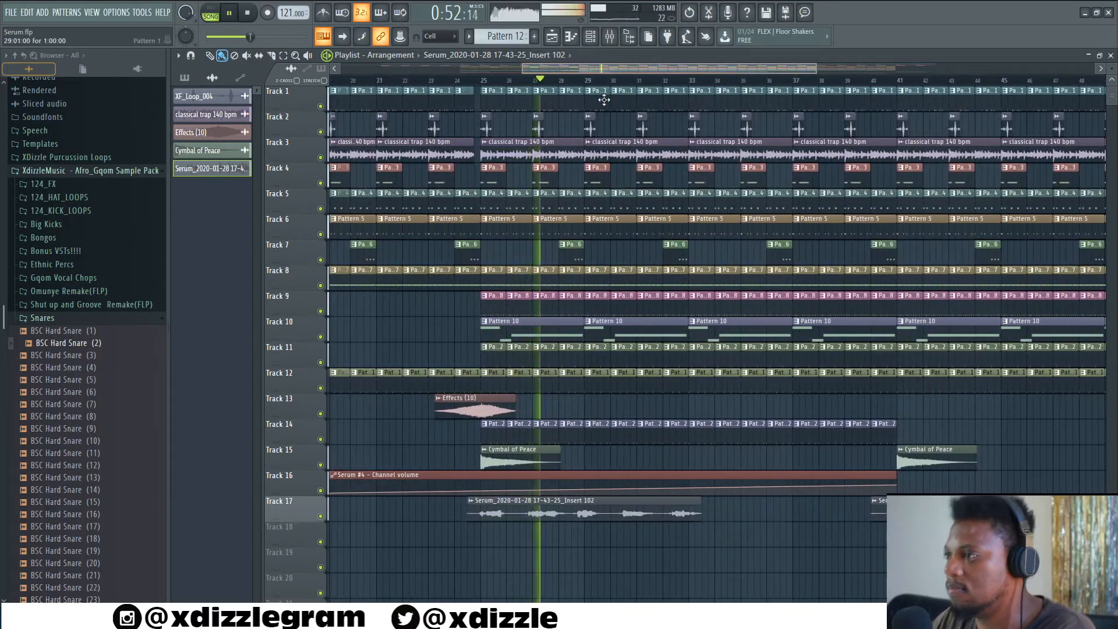
left_click_drag(598, 65, 601, 63)
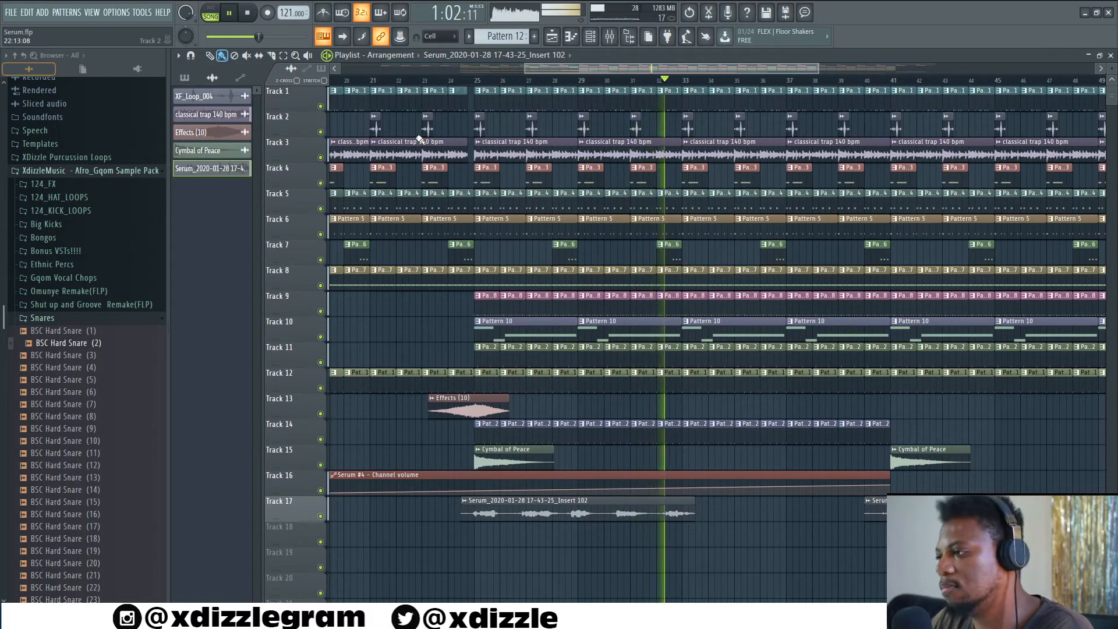
scroll(554, 71, "down", 5)
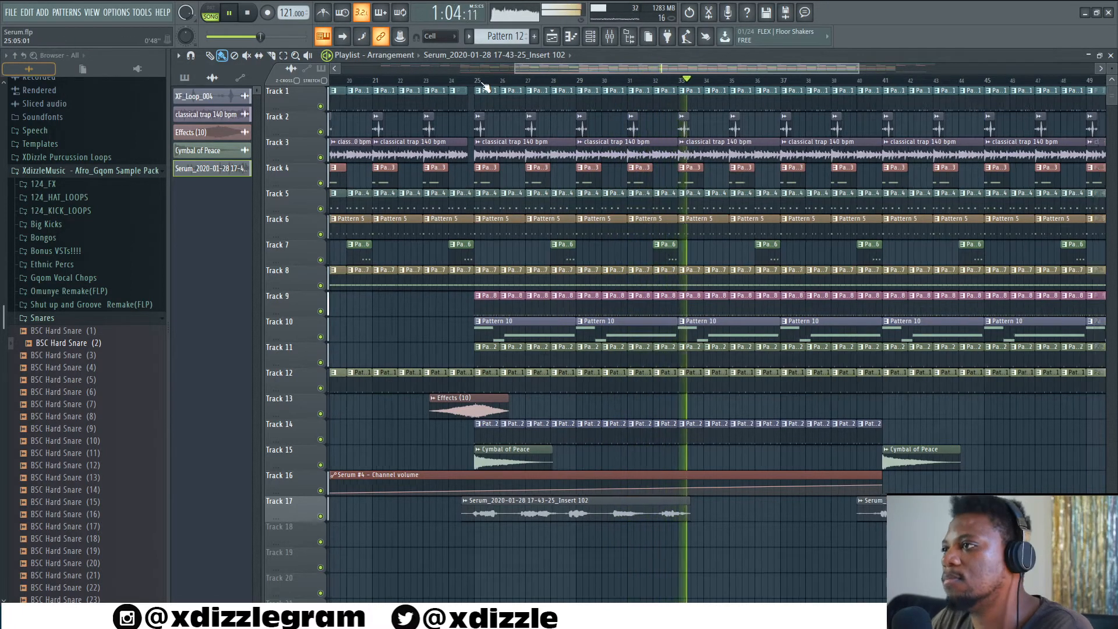
scroll(554, 71, "down", 5)
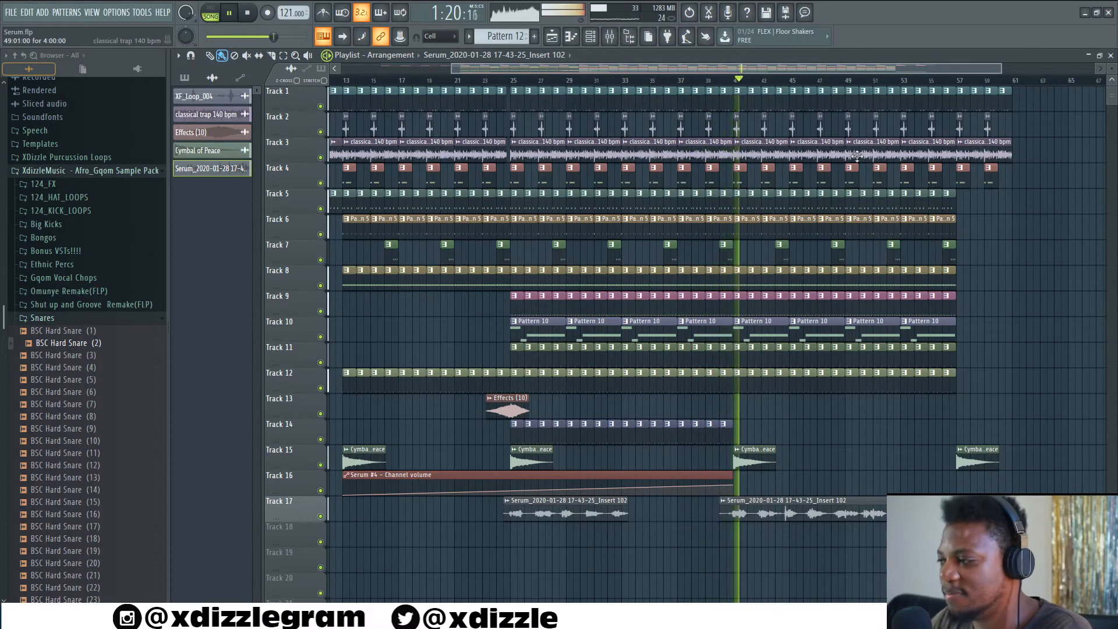
left_click_drag(627, 69, 633, 67)
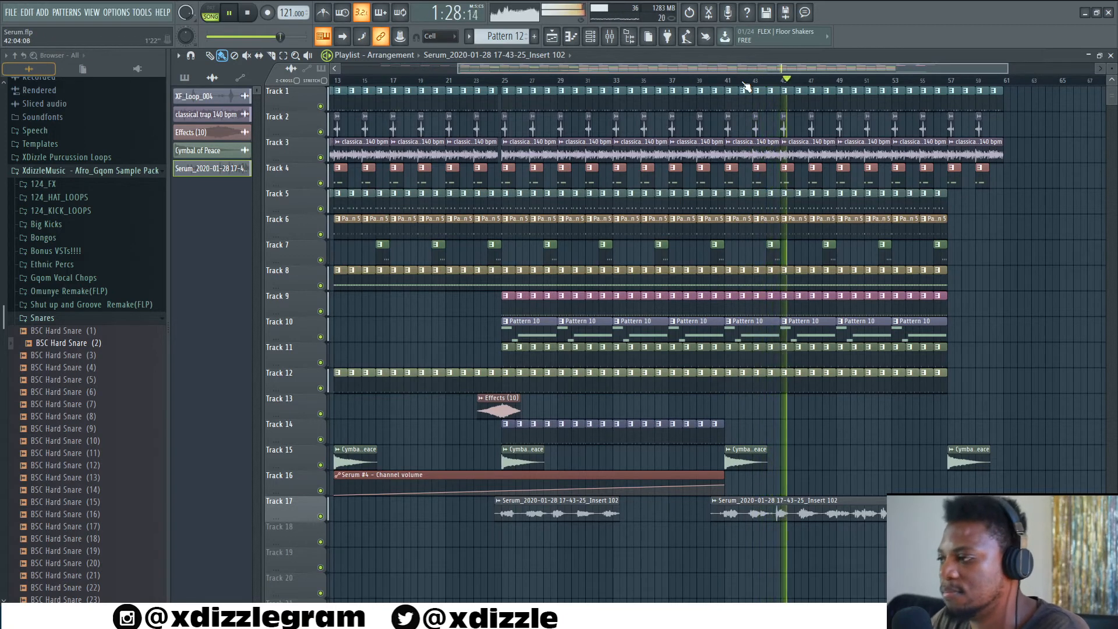
scroll(746, 86, "down", 1)
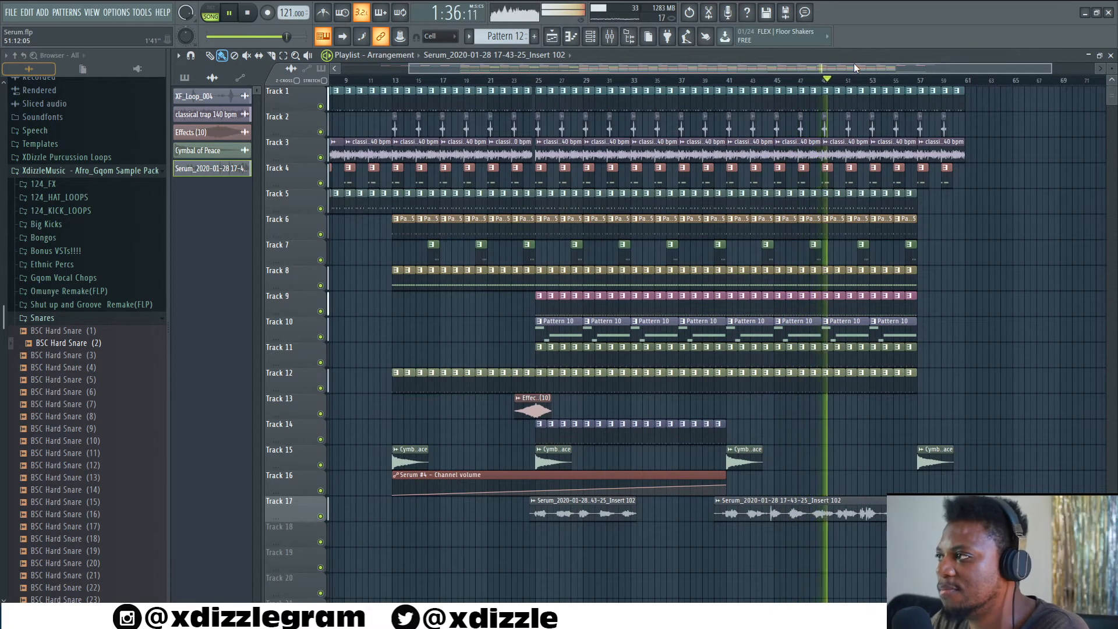
scroll(855, 84, "down", 2)
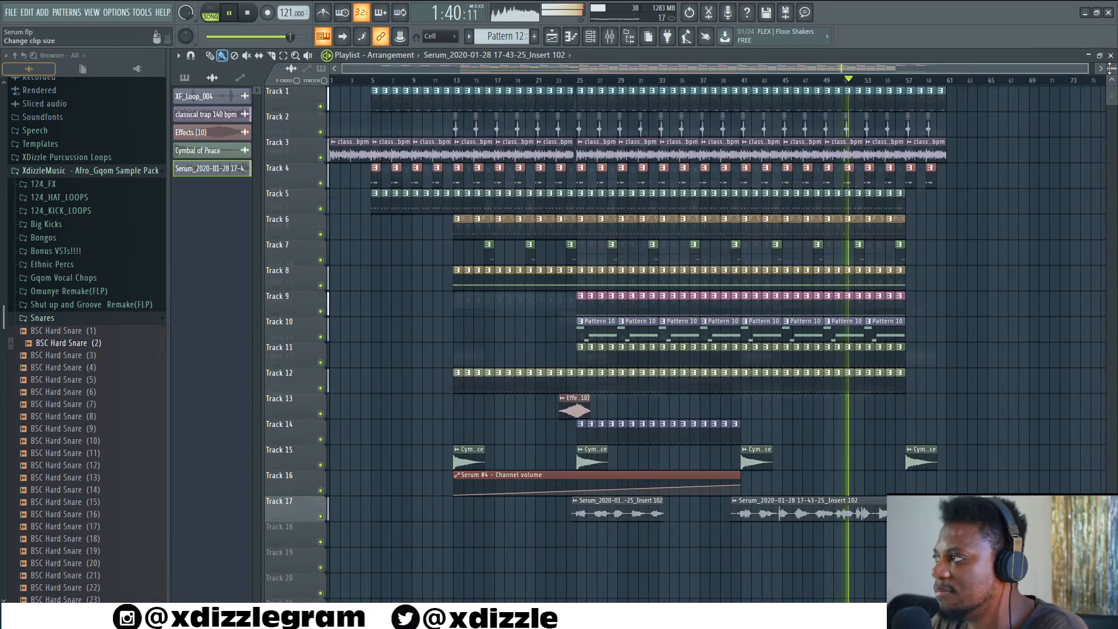
scroll(1082, 115, "down", 2)
scroll(1081, 115, "up", 1)
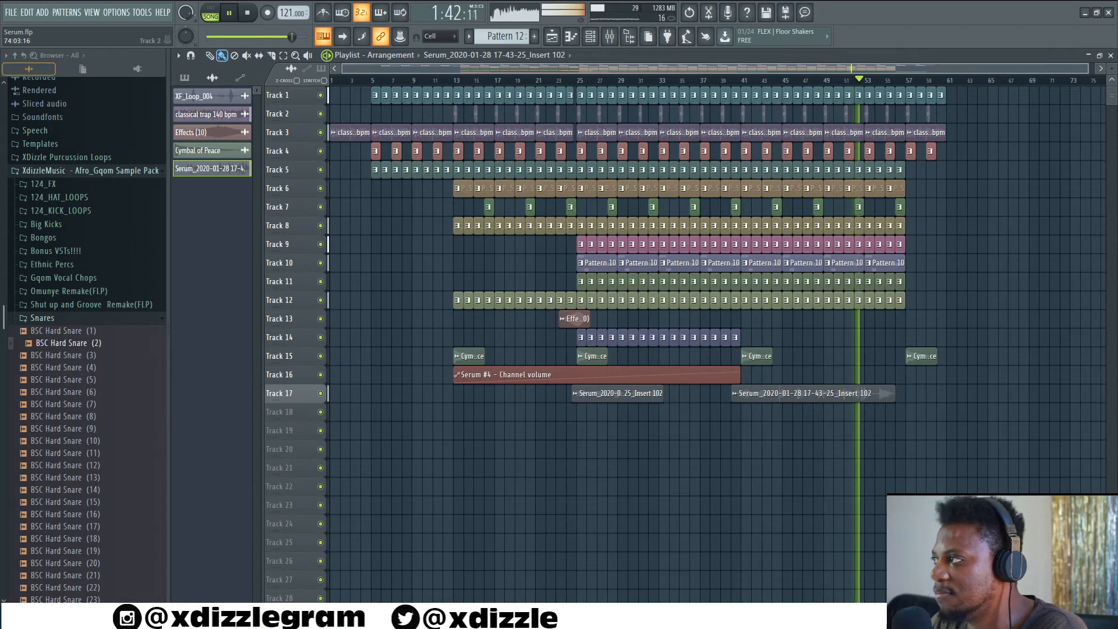
scroll(1028, 140, "up", 3)
scroll(1027, 140, "down", 2)
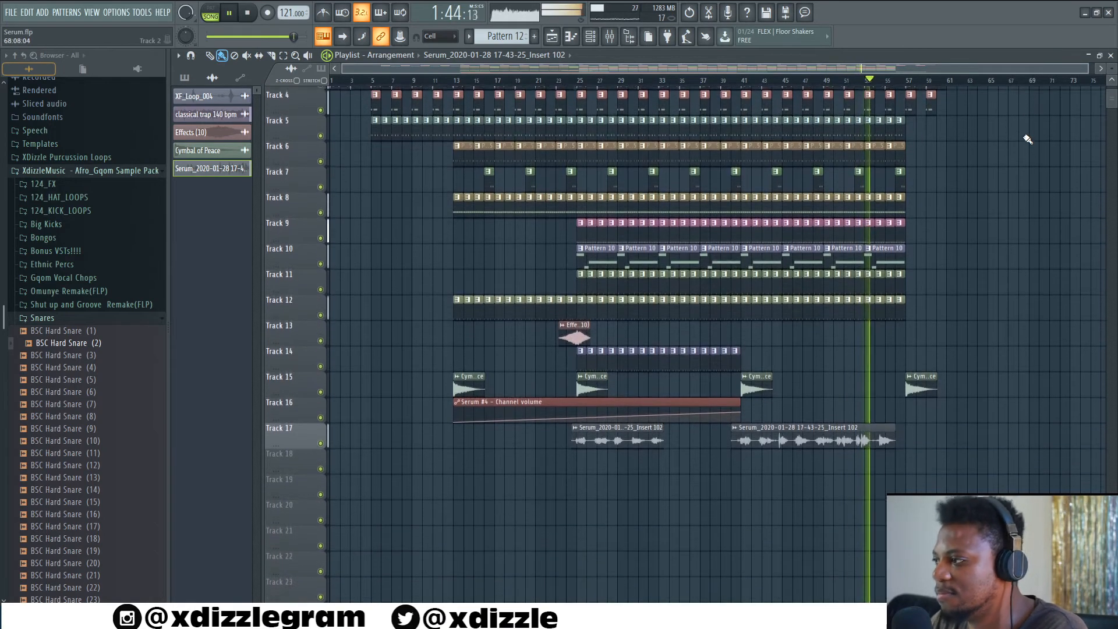
scroll(959, 83, "up", 3)
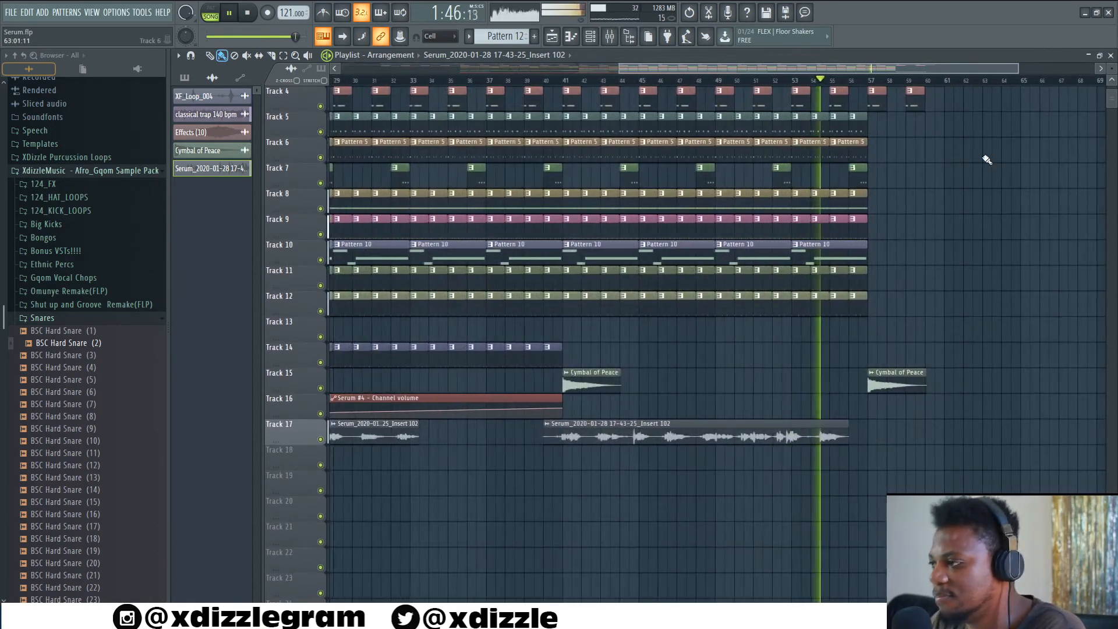
scroll(987, 159, "up", 3)
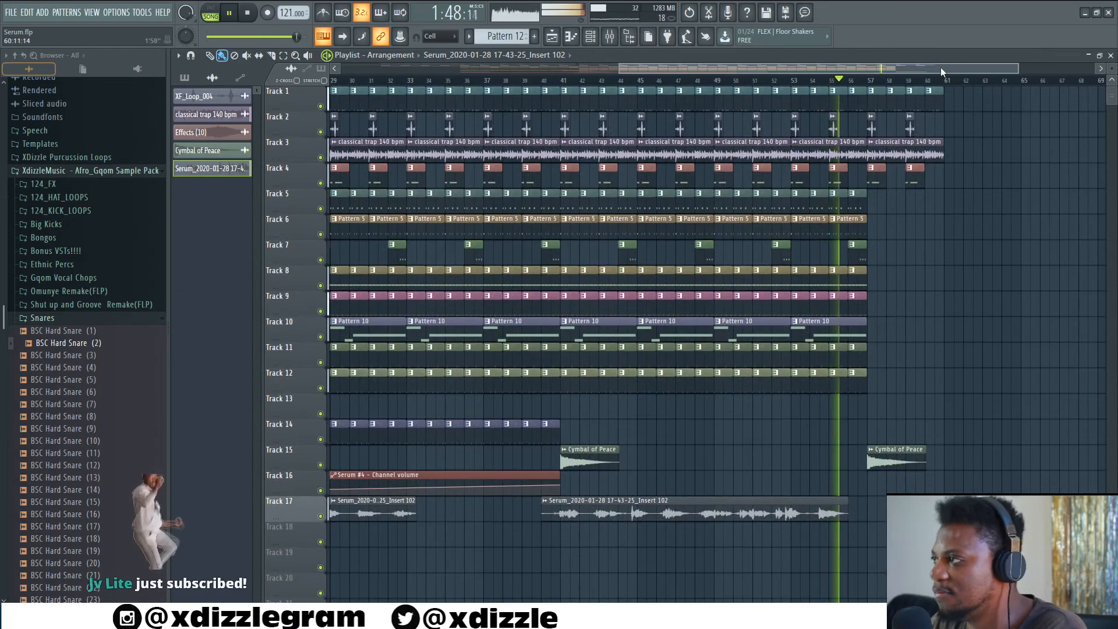
scroll(944, 85, "down", 2)
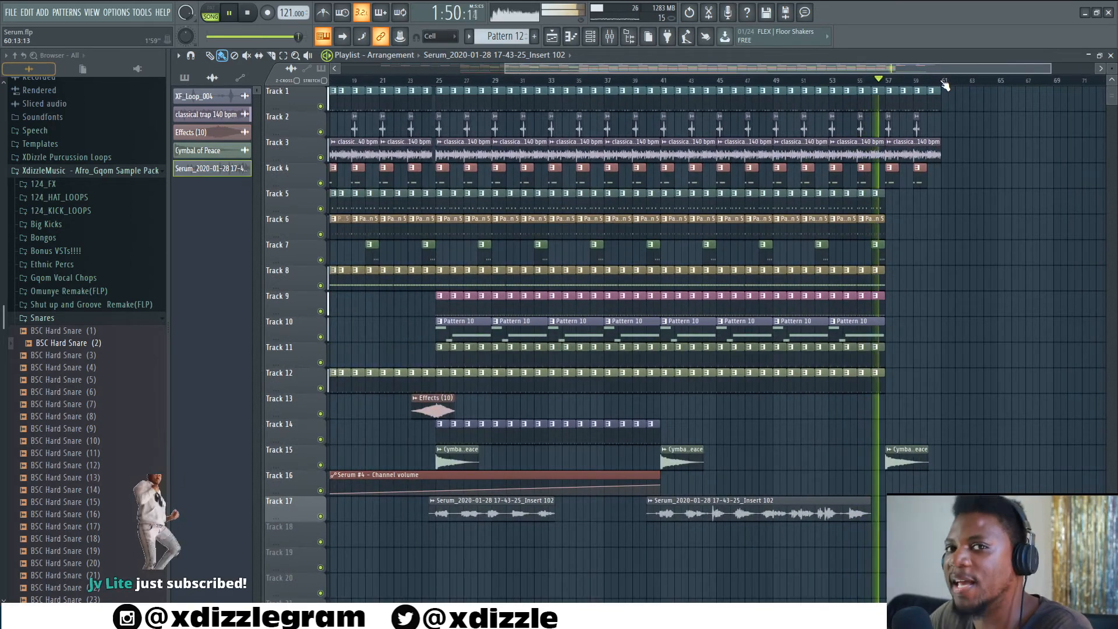
scroll(945, 85, "down", 3)
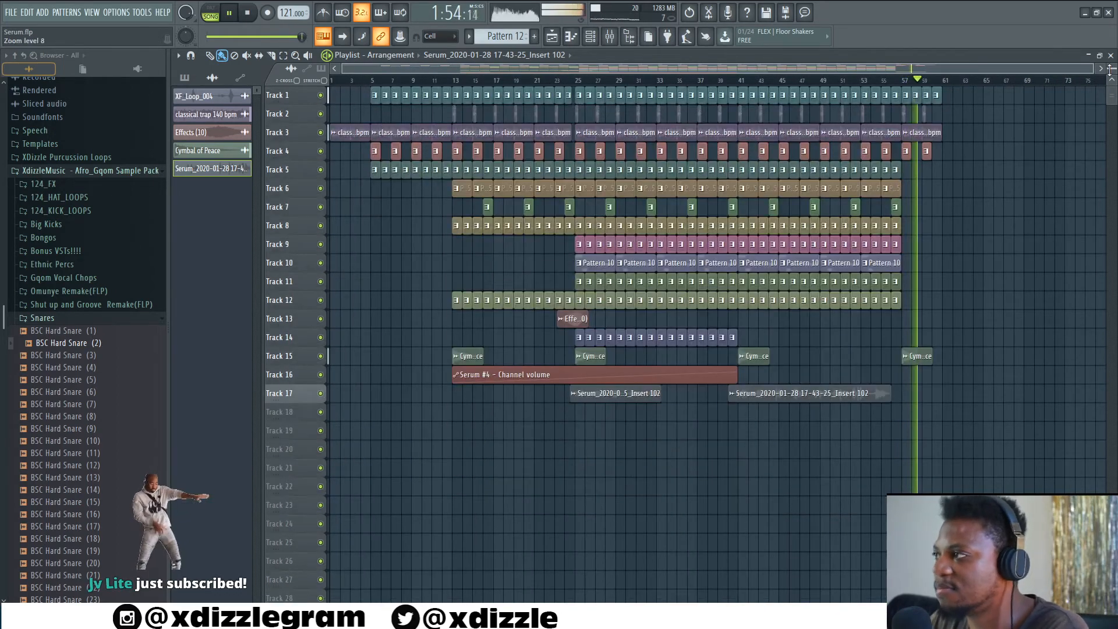
left_click_drag(1110, 70, 1109, 65)
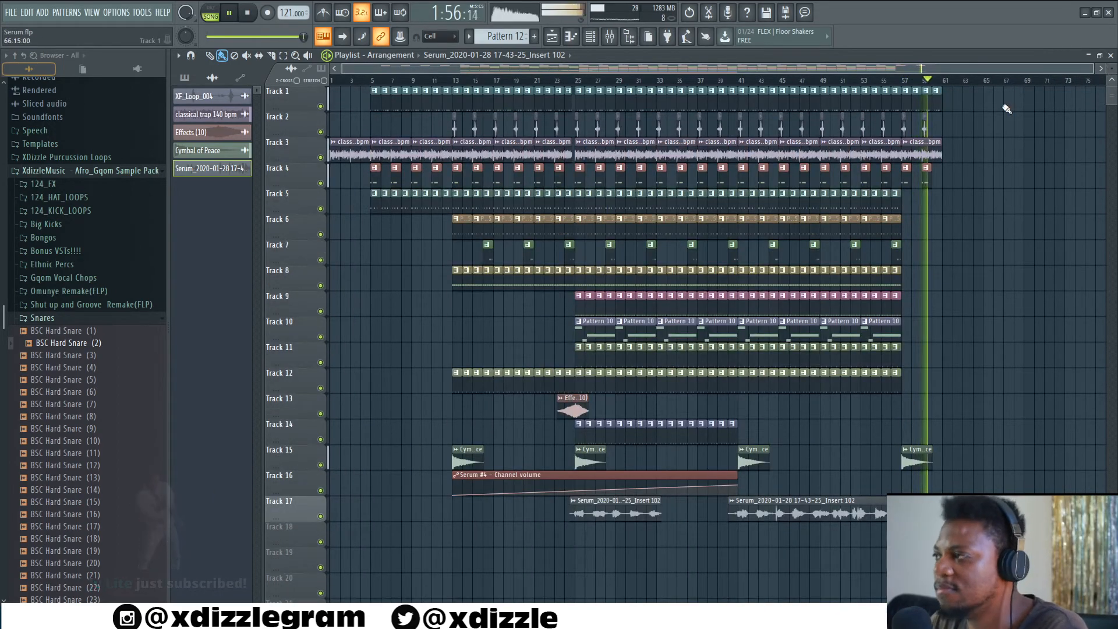
key("space")
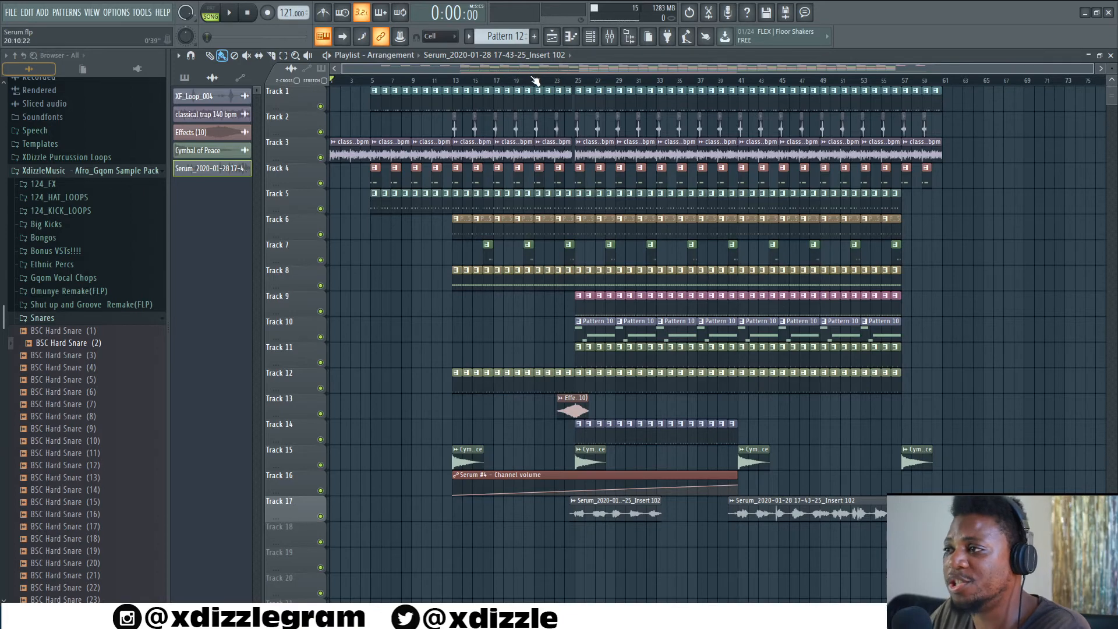
scroll(494, 72, "up", 4)
left_click_drag(537, 67, 485, 65)
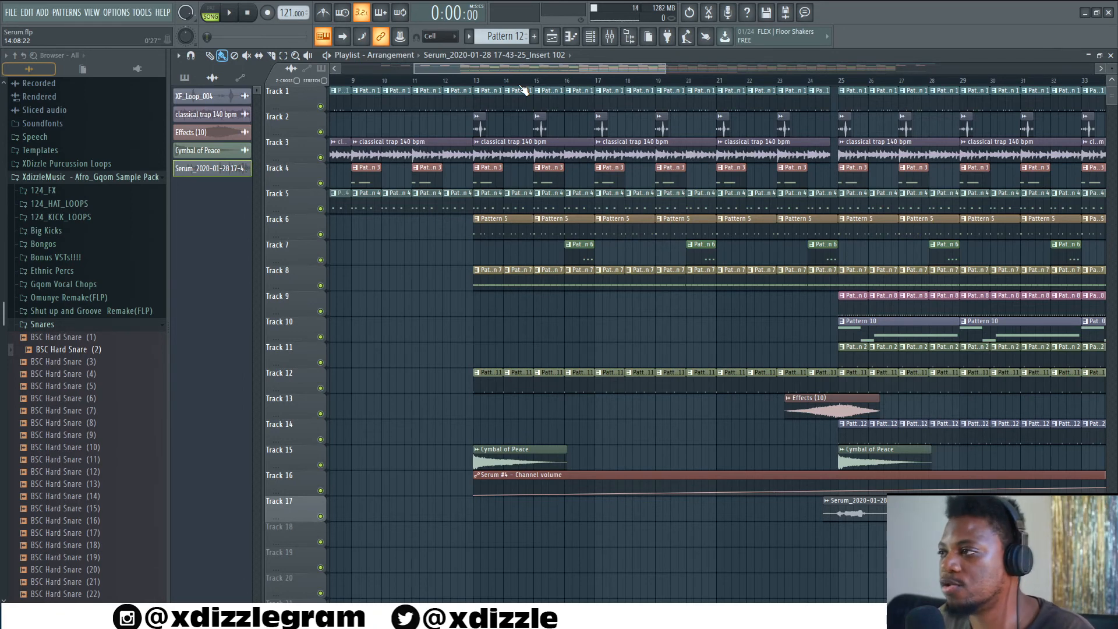
scroll(522, 89, "down", 5)
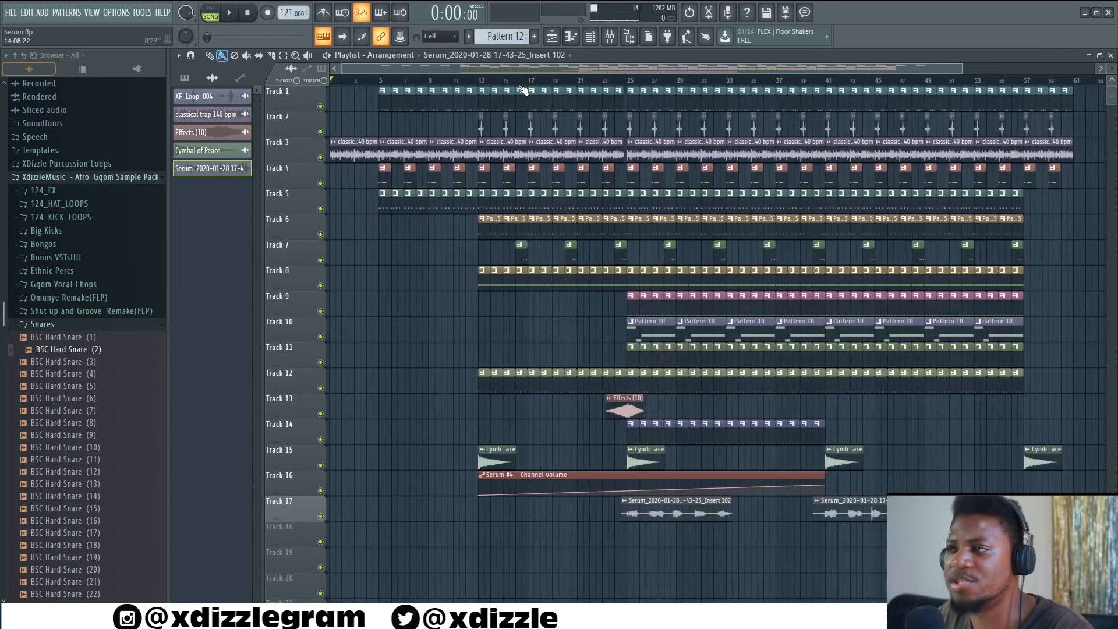